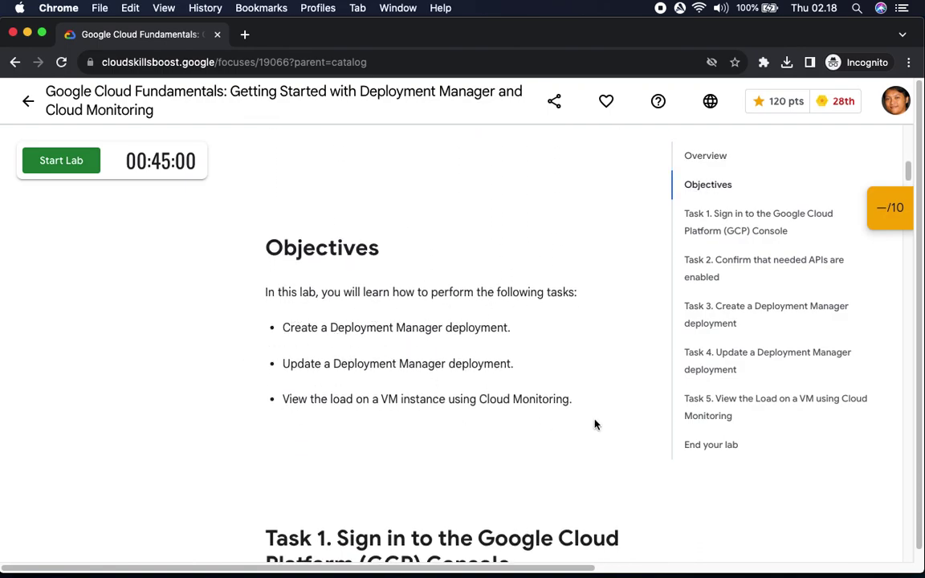
# - Review the lab instructions for Tasks 1 and 2, and launch the lab with 5 credits
pyautogui.scroll(-7, 594, 424)
pyautogui.scroll(-1, 507, 315)
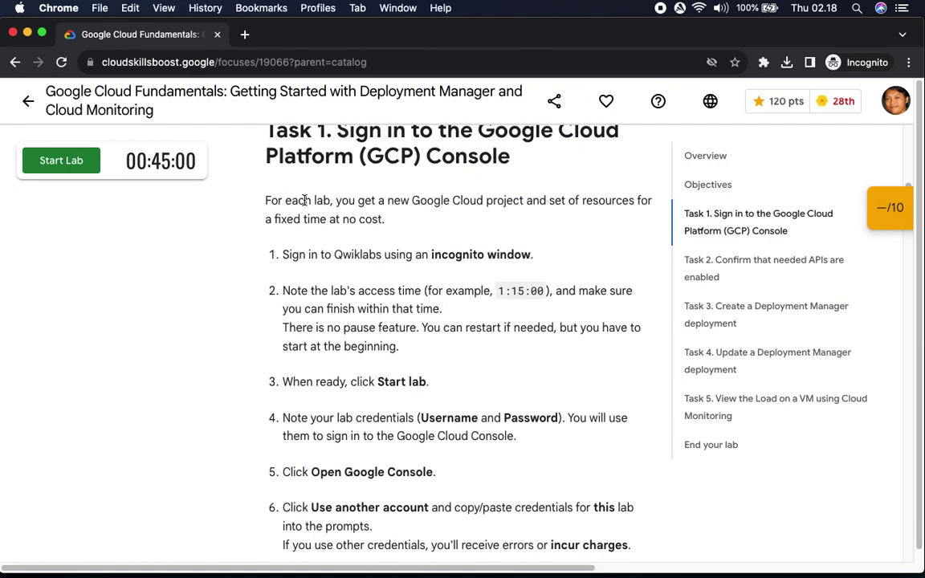
pyautogui.scroll(1, 543, 198)
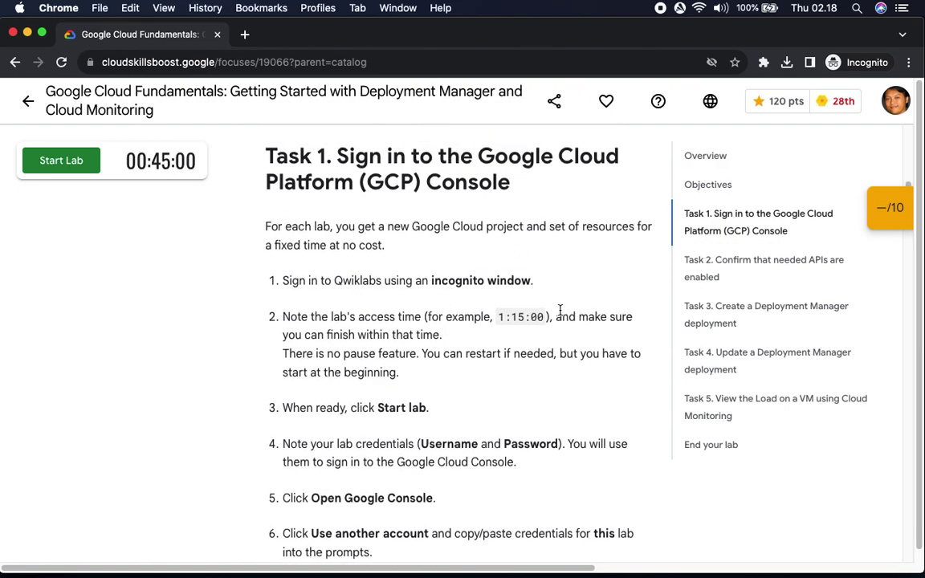
pyautogui.scroll(-7, 428, 402)
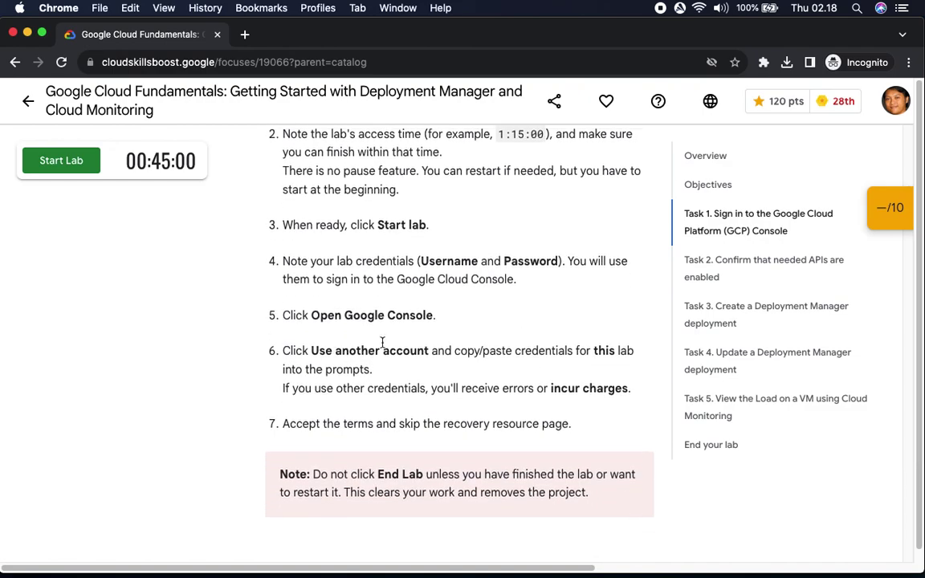
pyautogui.scroll(-5, 425, 381)
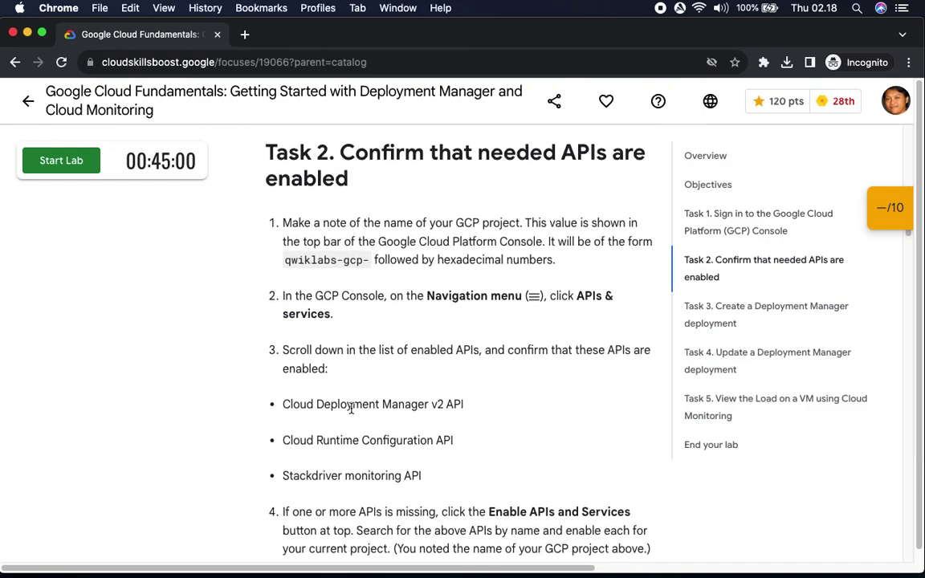
pyautogui.click(64, 161)
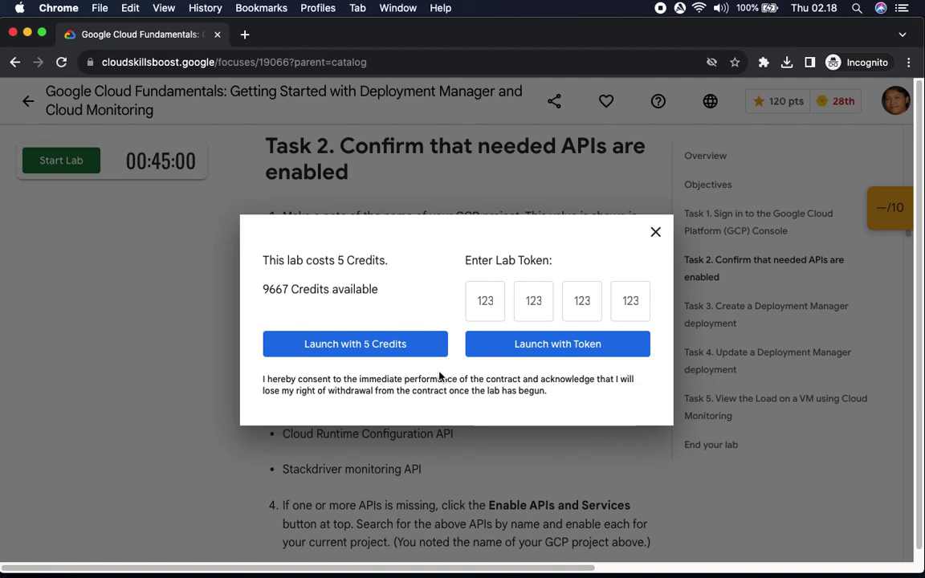
pyautogui.click(347, 340)
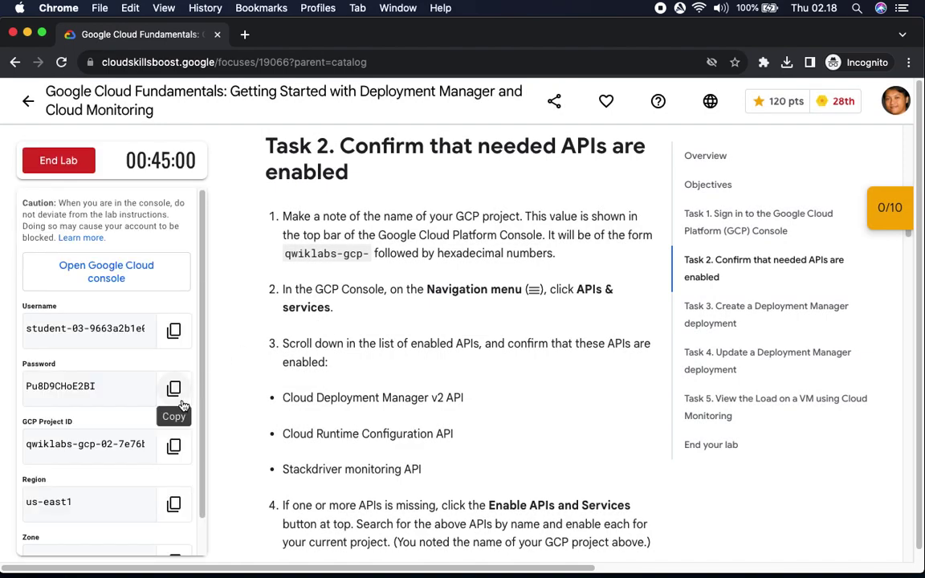
# - Open the Google Cloud console and sign in with the prefilled student account, using the lab password copied from the lab credentials
pyautogui.click(174, 389)
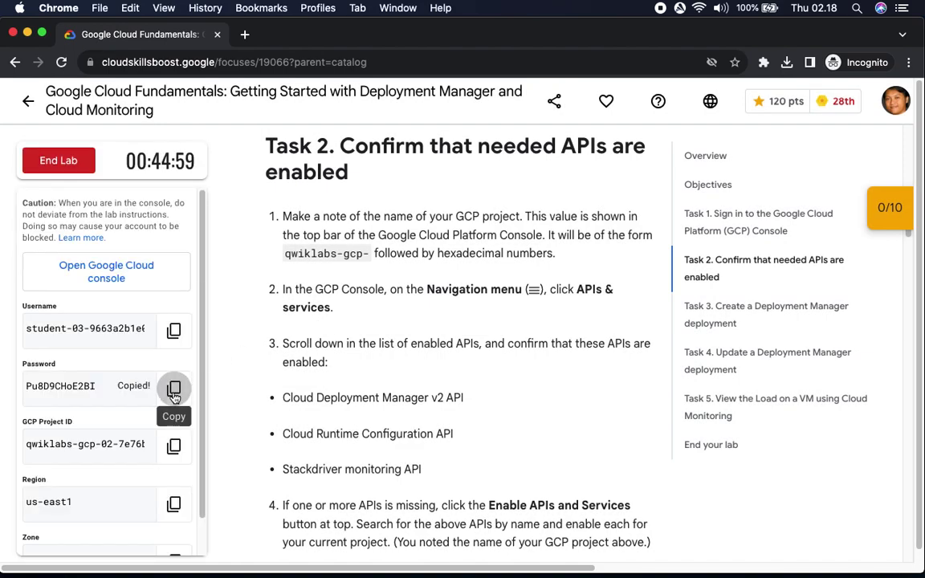
pyautogui.click(139, 272)
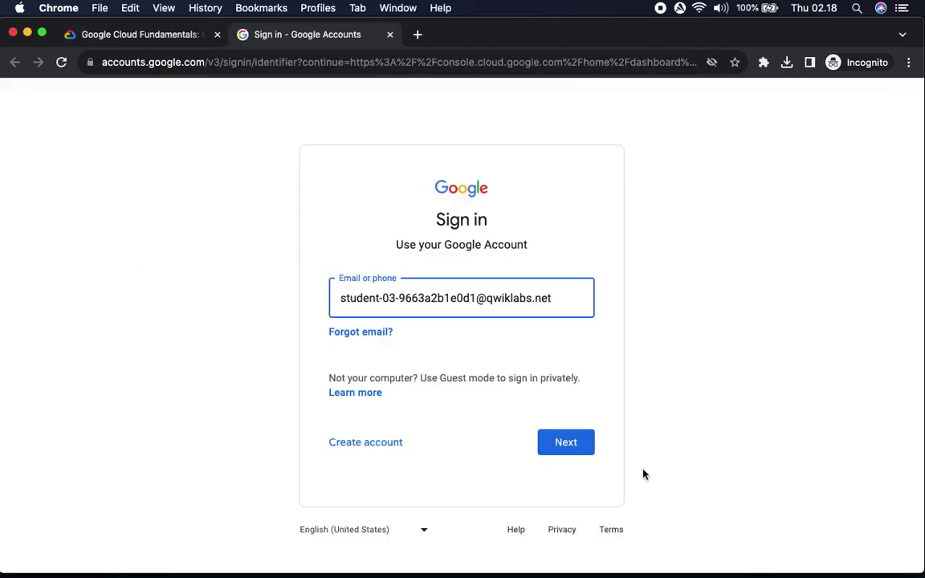
pyautogui.click(563, 442)
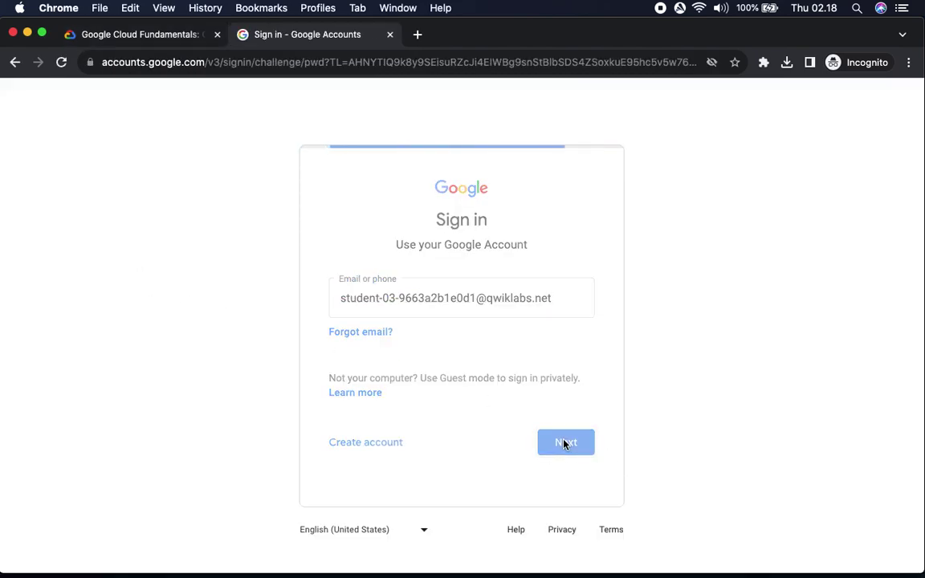
pyautogui.press('super+v')
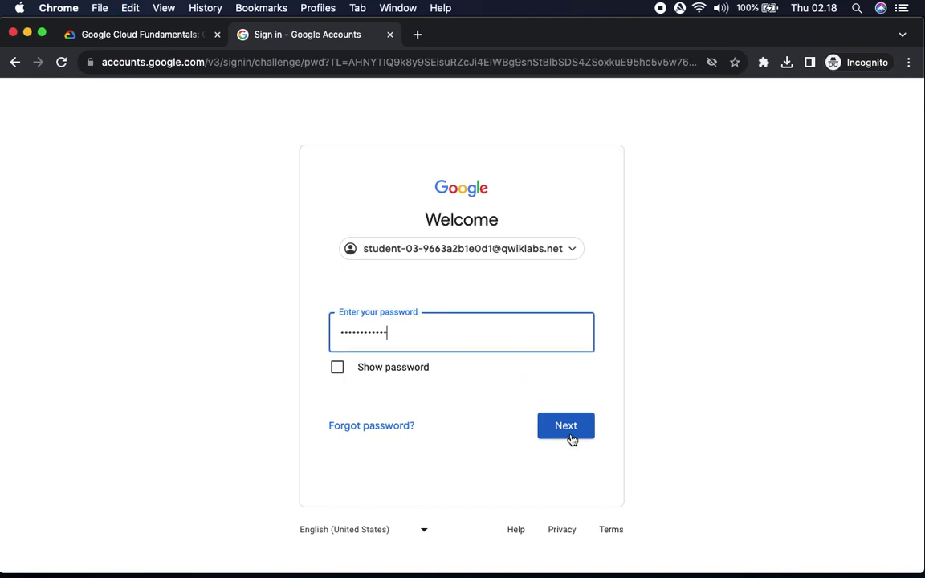
pyautogui.click(570, 437)
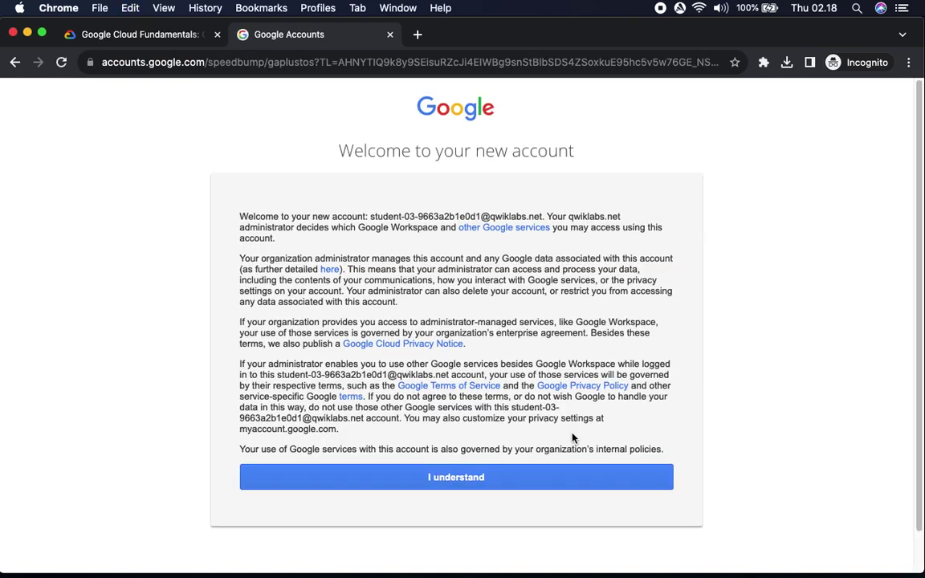
# - Acknowledge the new account notice and agree to the Google Cloud welcome terms
pyautogui.click(532, 474)
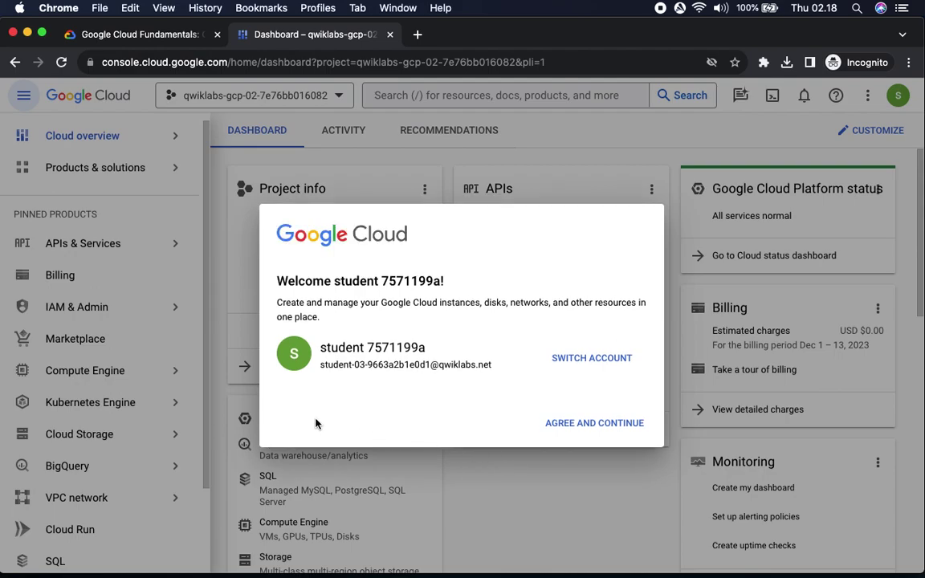
pyautogui.click(282, 382)
pyautogui.click(589, 537)
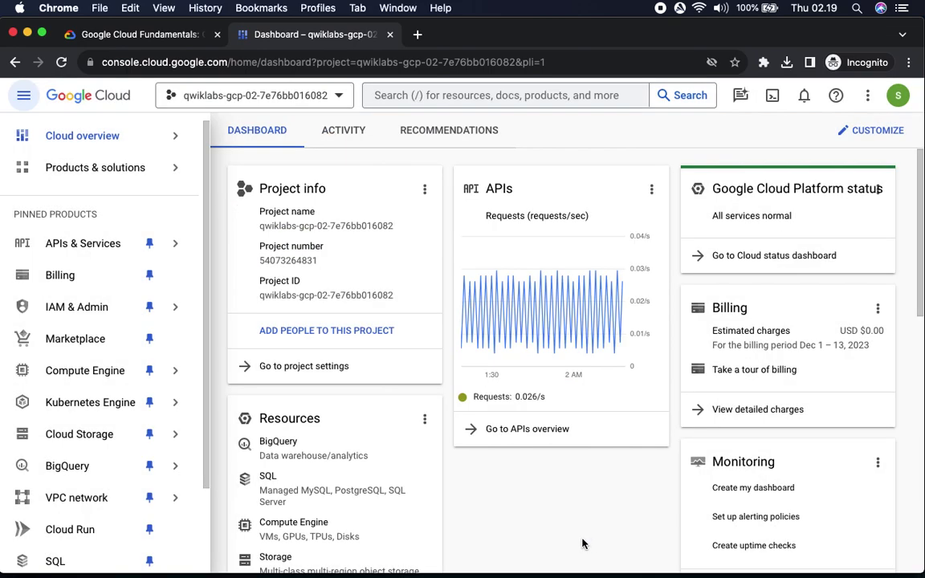
# - Check the Task 2 instructions and open the APIs & Services page in the Google Cloud console
pyautogui.click(133, 34)
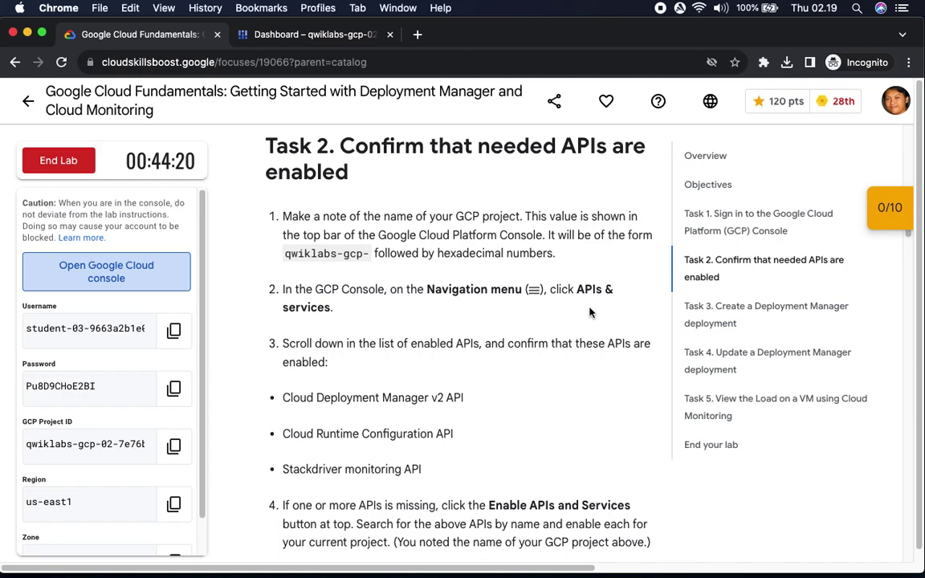
pyautogui.moveTo(578, 289); pyautogui.dragTo(334, 308)
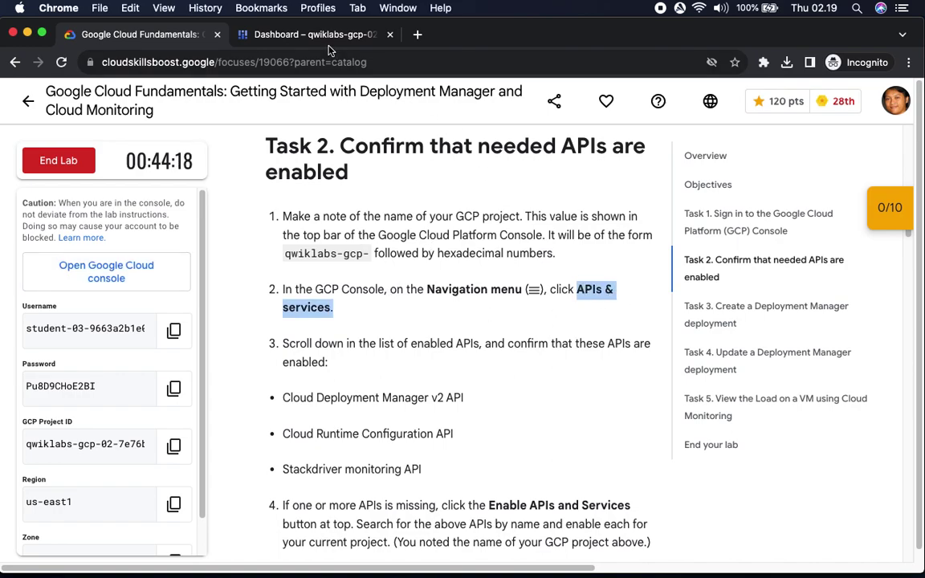
pyautogui.click(321, 34)
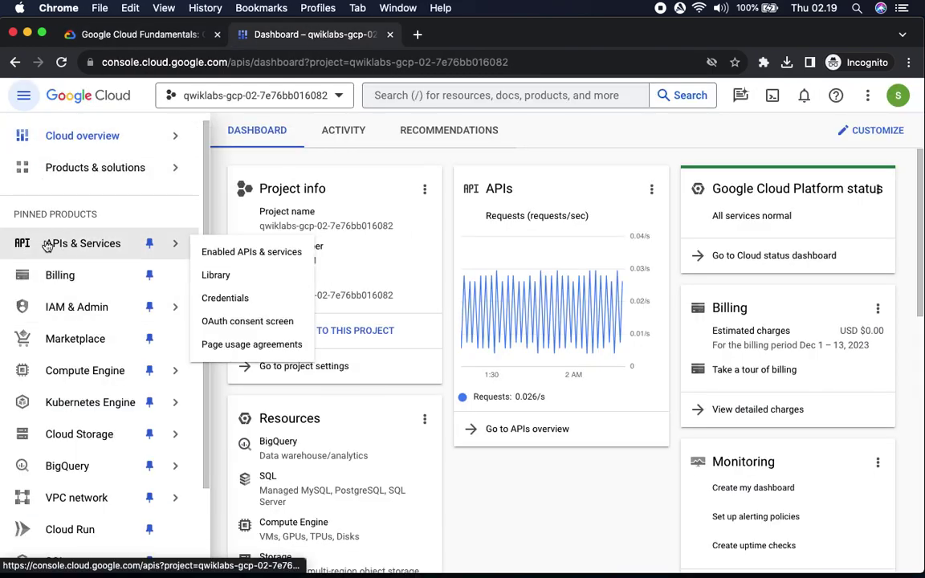
pyautogui.click(46, 245)
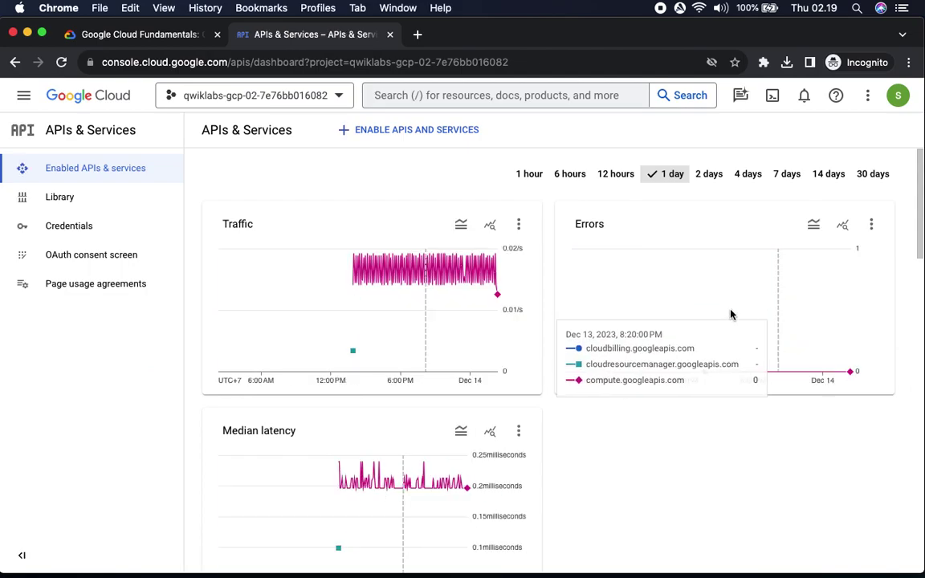
# - Look for the Cloud Deployment Manager v2 API named in Task 2 in the project's list of enabled APIs
pyautogui.scroll(-10, 347, 312)
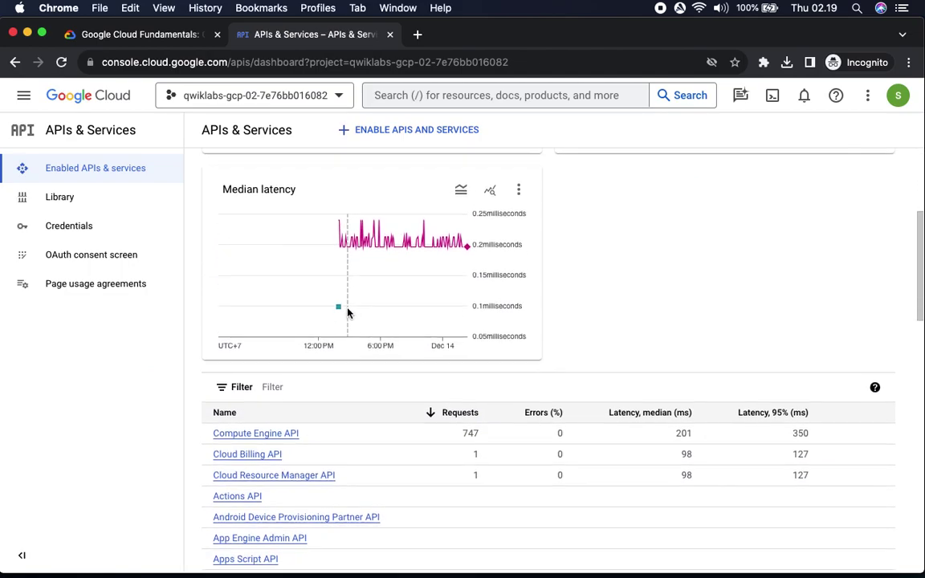
pyautogui.click(150, 38)
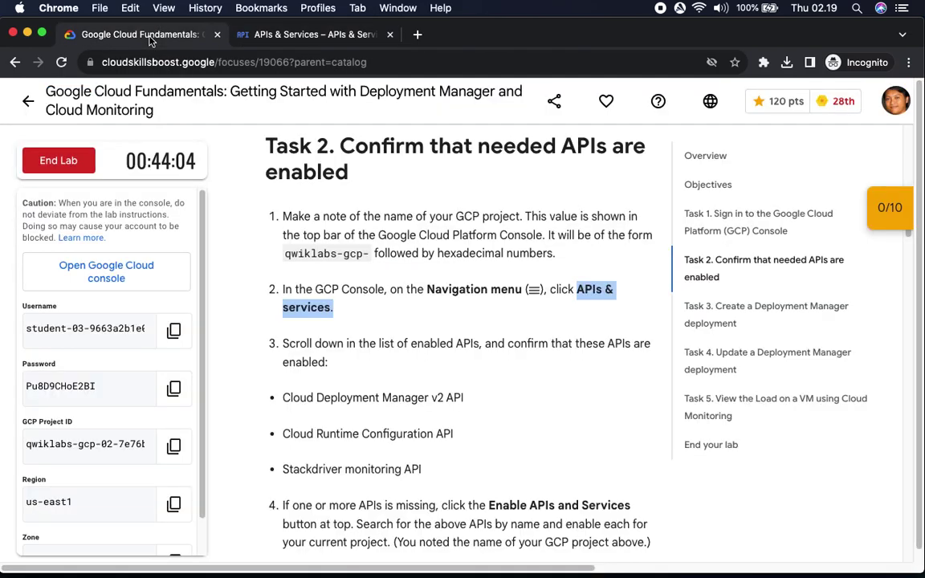
pyautogui.moveTo(282, 398); pyautogui.dragTo(507, 401)
pyautogui.scroll(-5, 518, 419)
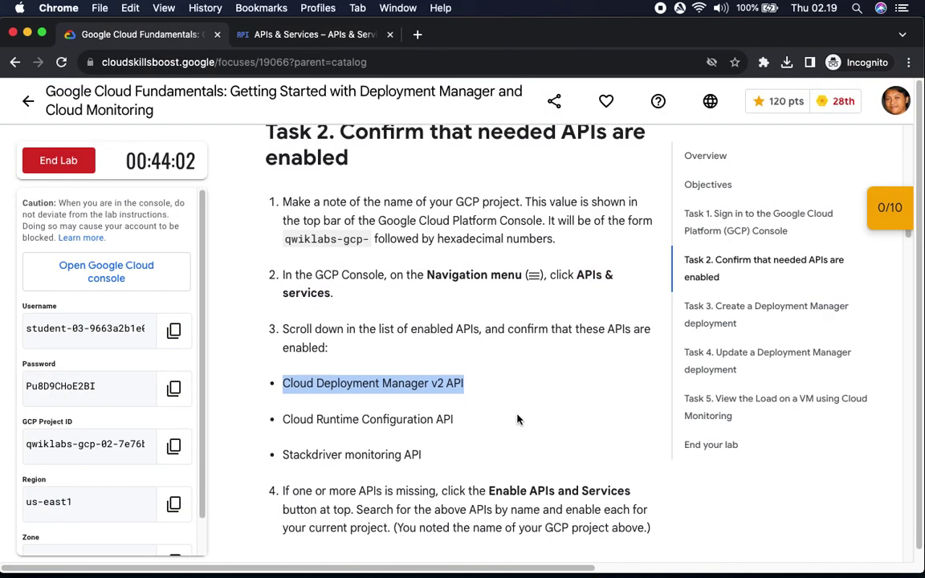
pyautogui.scroll(-1, 518, 420)
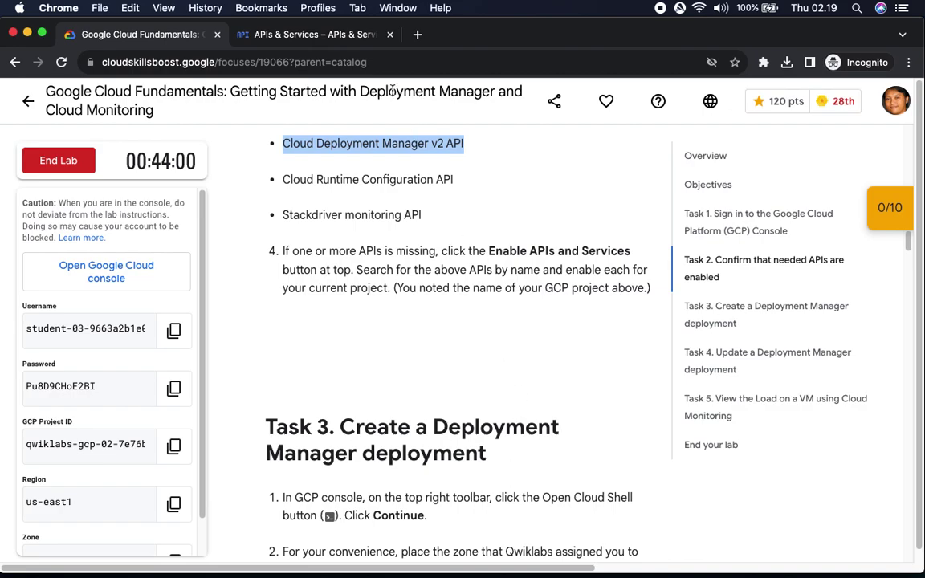
pyautogui.click(309, 34)
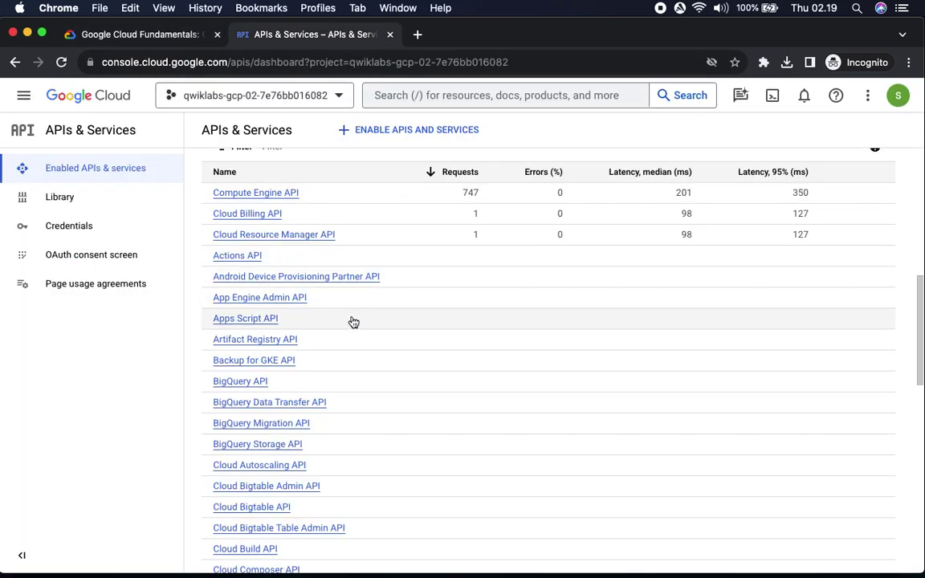
pyautogui.scroll(-5, 353, 400)
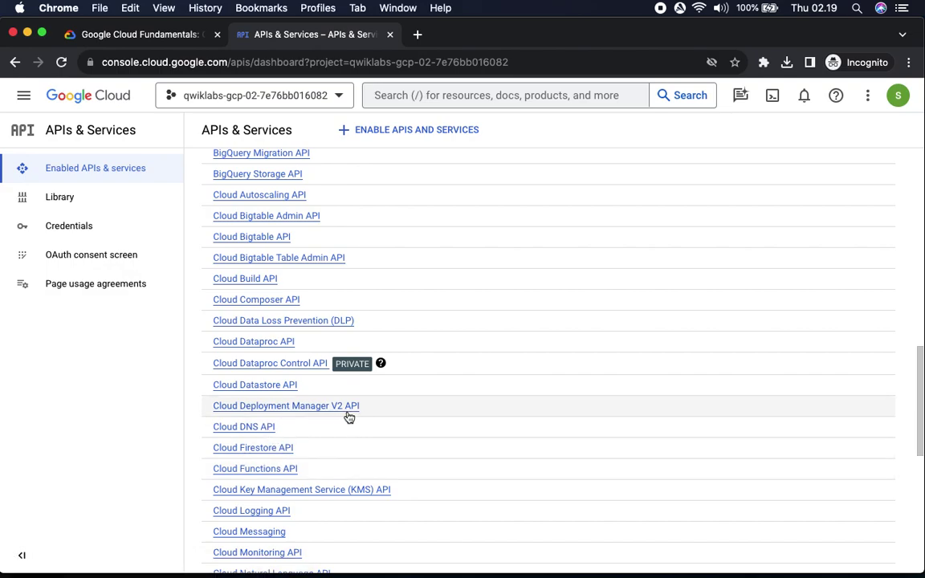
# - Look for the next required API, Cloud Runtime Configuration API, in the enabled APIs list
pyautogui.click(128, 37)
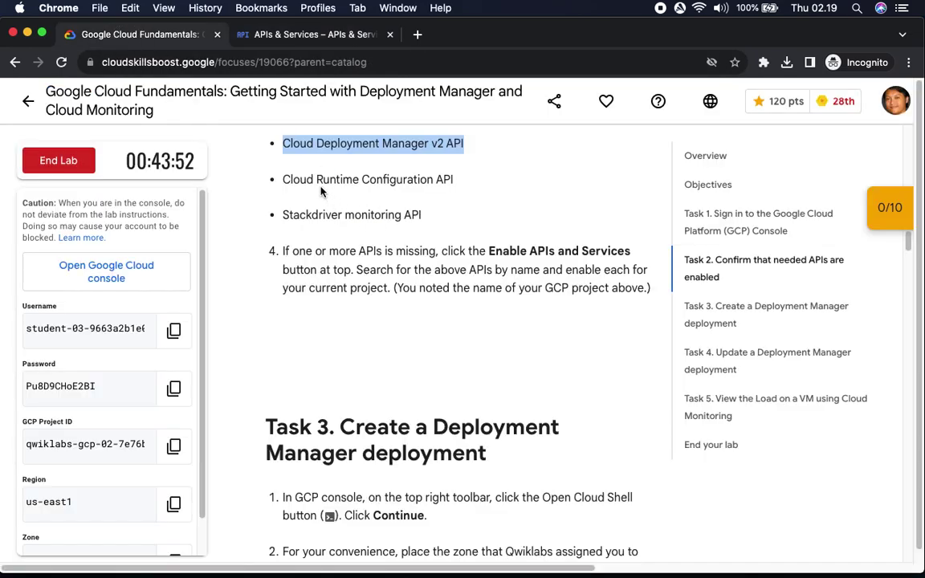
pyautogui.click(312, 36)
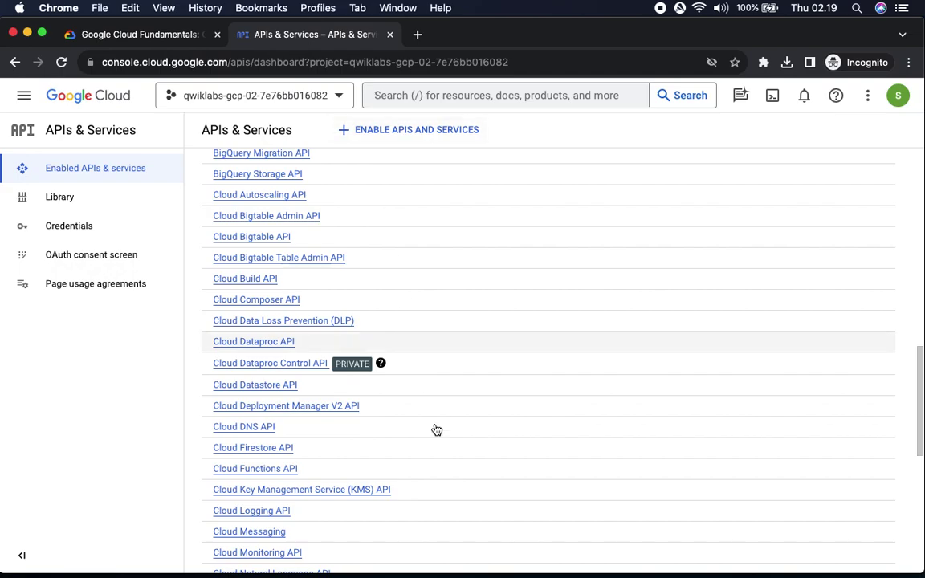
pyautogui.scroll(-3, 396, 508)
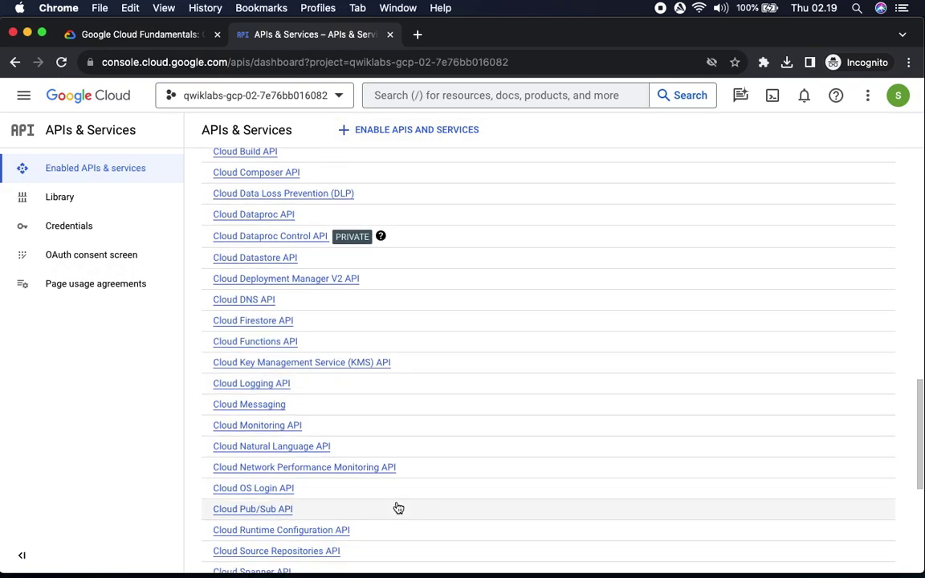
pyautogui.scroll(-2, 398, 508)
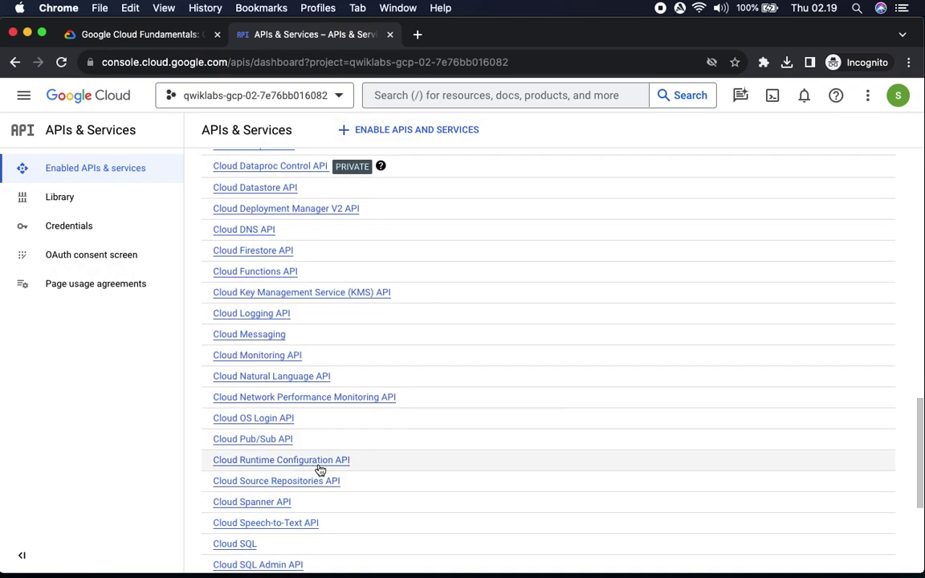
# - Look for the Stackdriver monitoring API on both pages of the enabled APIs list, and return to the first page
pyautogui.click(130, 34)
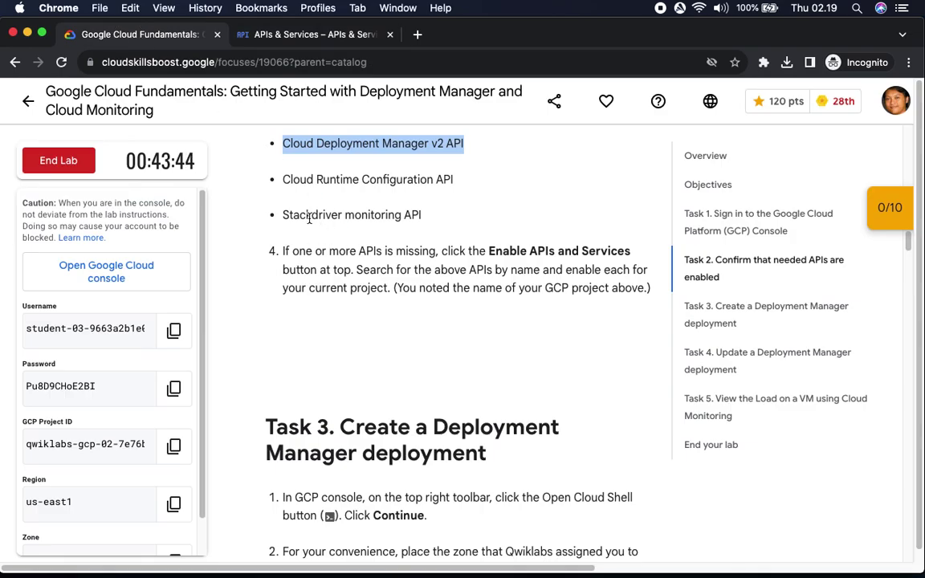
pyautogui.click(289, 33)
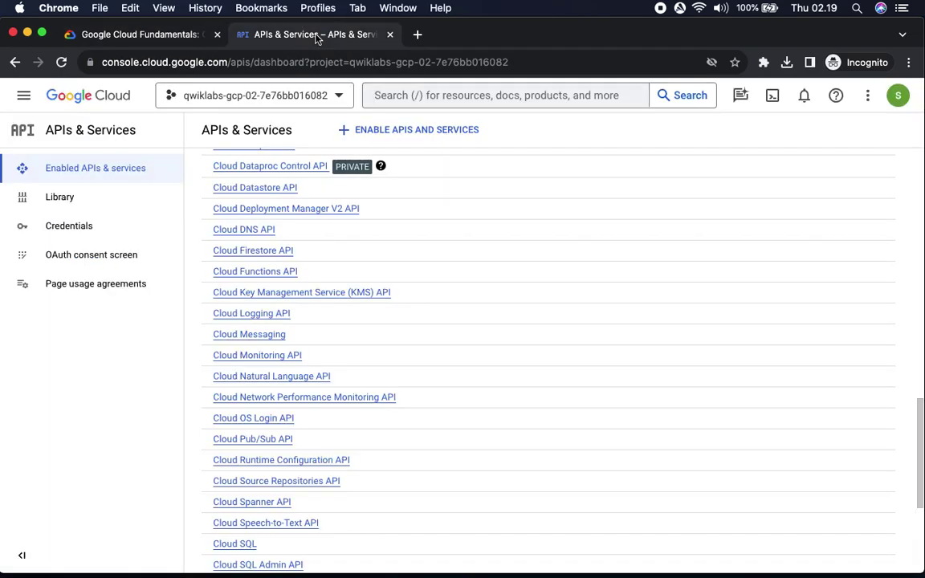
pyautogui.scroll(-5, 426, 423)
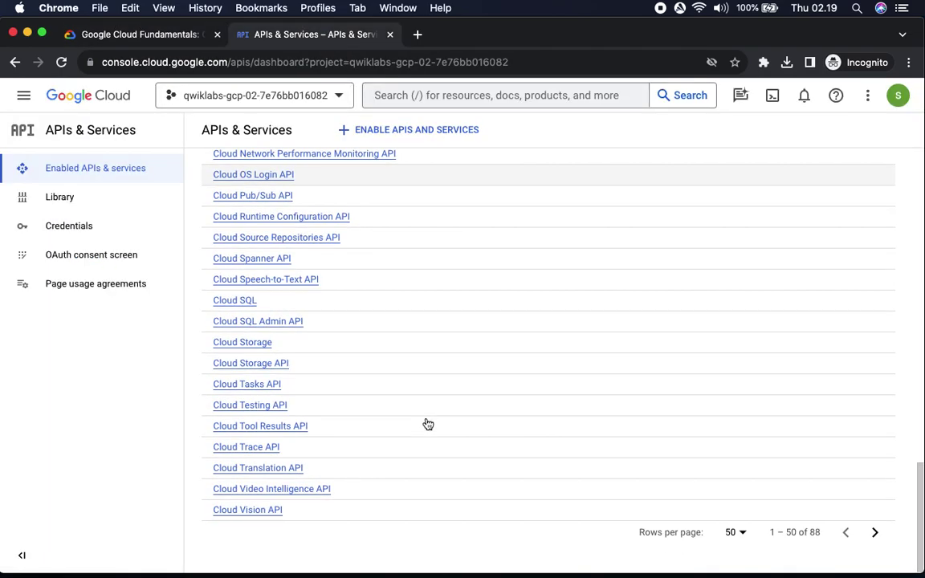
pyautogui.click(875, 534)
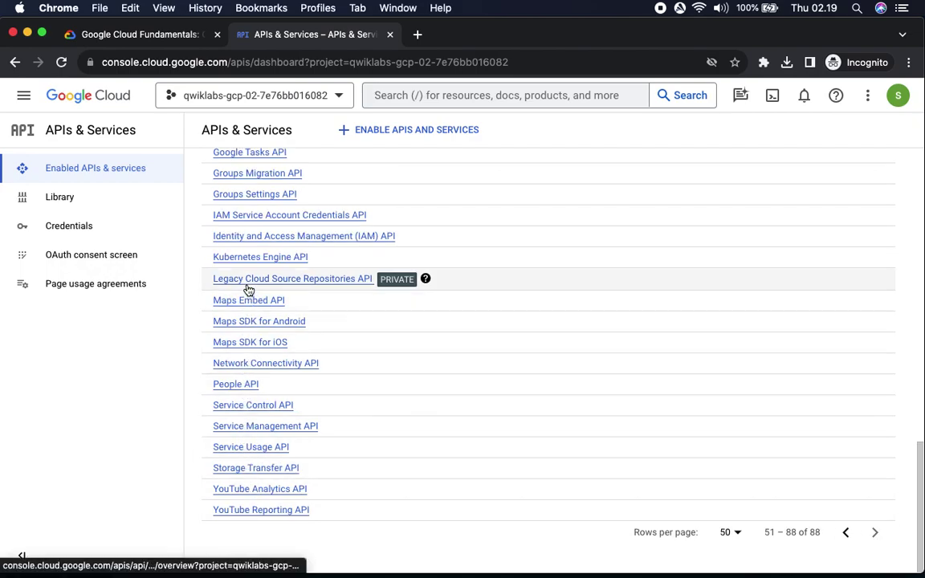
pyautogui.scroll(5, 268, 365)
pyautogui.scroll(3, 268, 366)
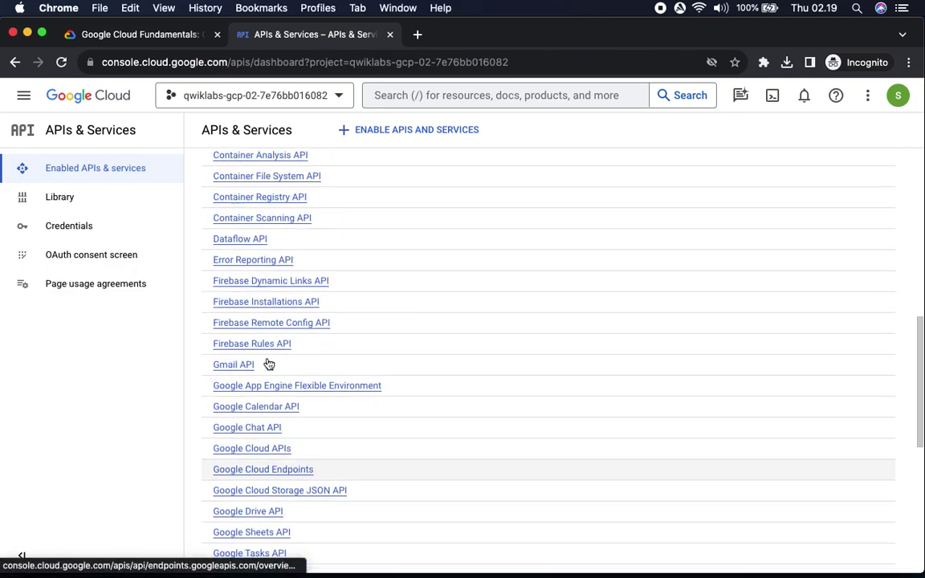
pyautogui.scroll(-10, 268, 363)
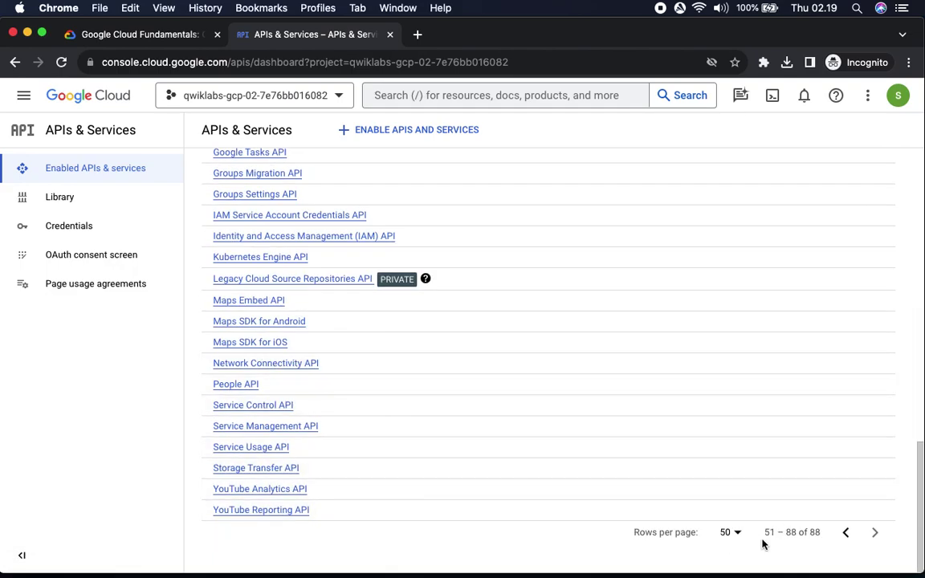
pyautogui.click(846, 533)
pyautogui.scroll(10, 440, 374)
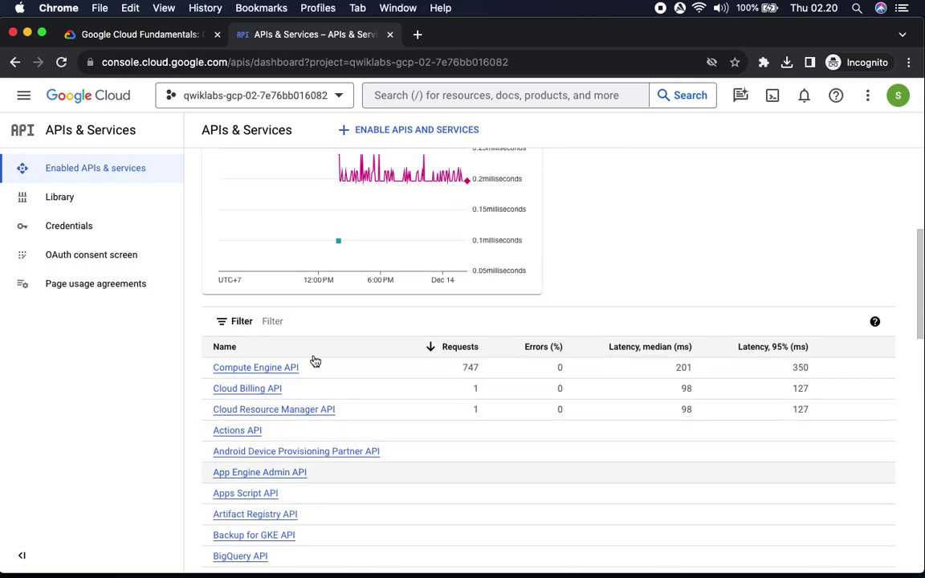
# - Search the API Library for "Stackdriver monitoring API" and check its enablement status on the Stackdriver Monitoring API details page
pyautogui.click(141, 34)
pyautogui.moveTo(284, 215); pyautogui.dragTo(445, 212)
pyautogui.press('super+c')
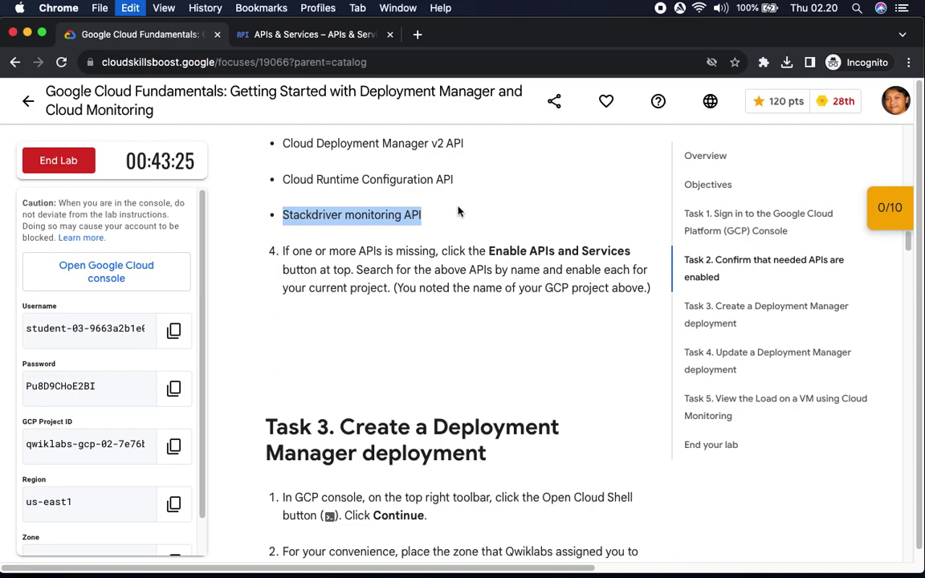
pyautogui.click(317, 34)
pyautogui.click(384, 132)
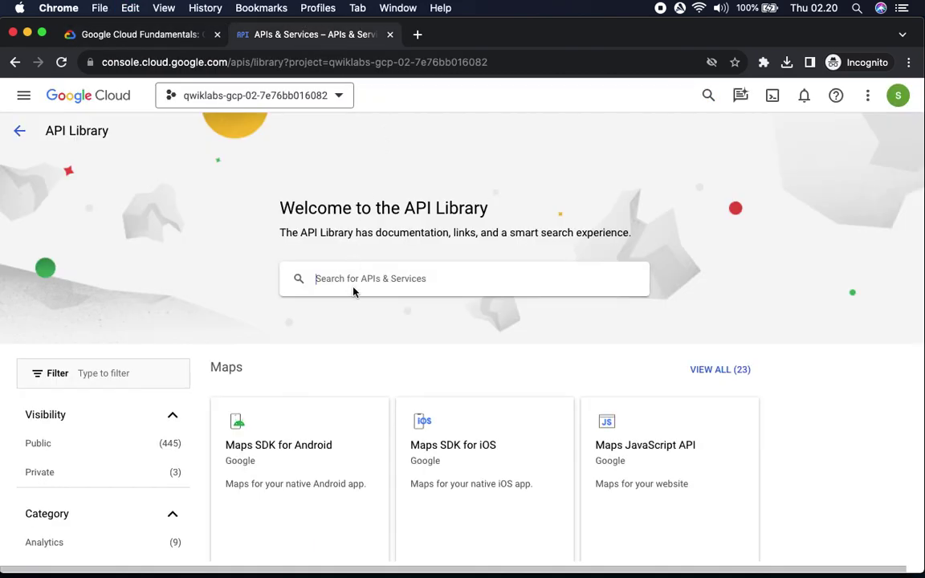
pyautogui.press('super+v')
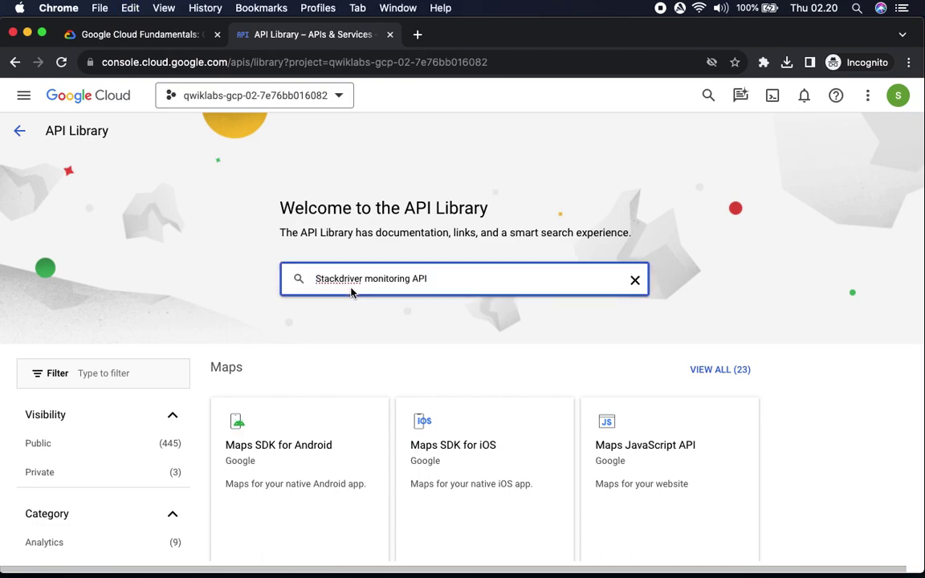
pyautogui.click(345, 313)
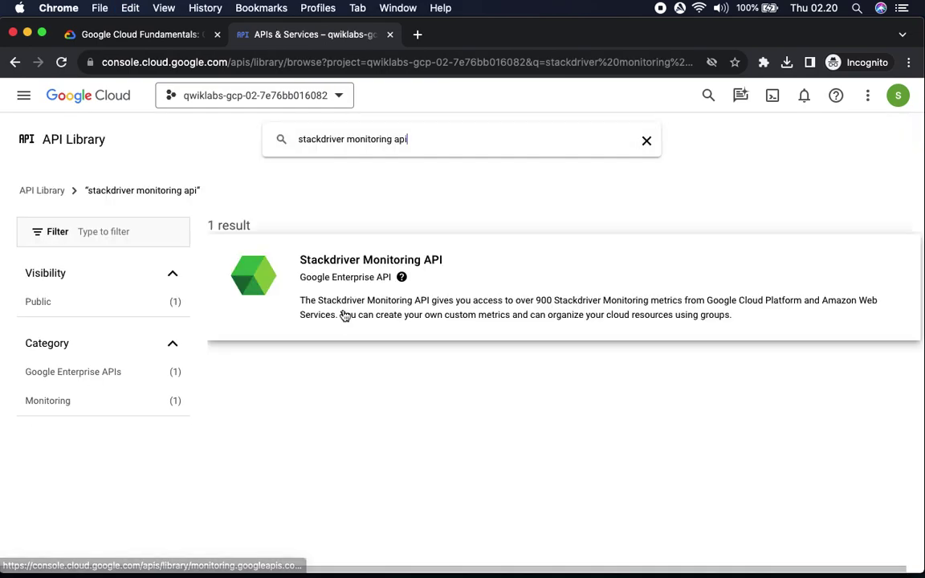
pyautogui.click(423, 278)
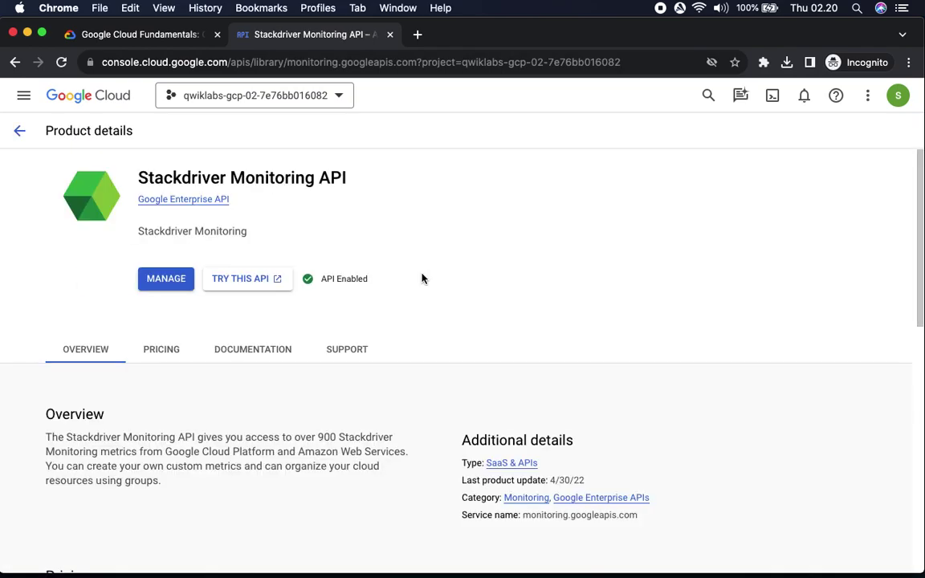
pyautogui.moveTo(325, 279); pyautogui.dragTo(393, 275)
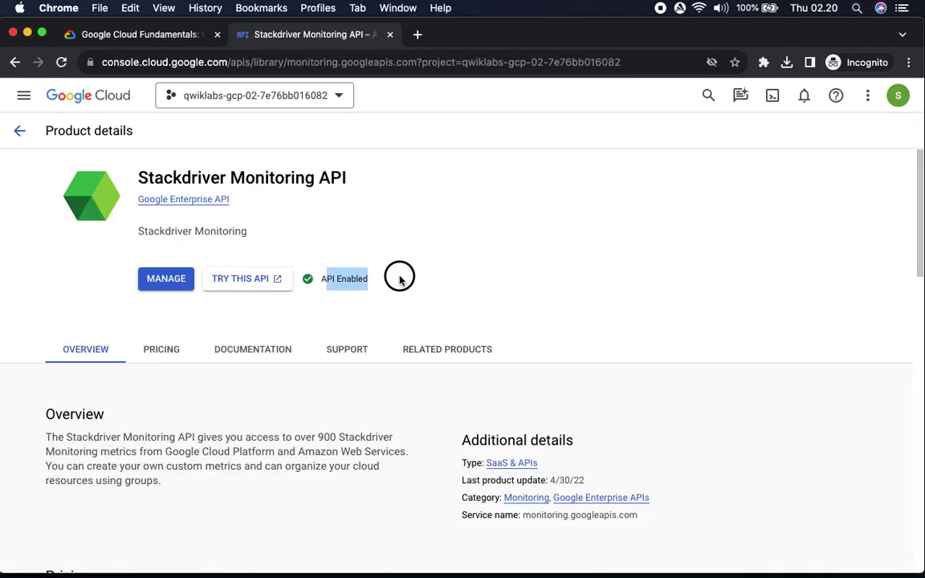
# - Following the first Task 3 instruction, start a Cloud Shell session in the console with an enlarged terminal area, and dismiss the session tip
pyautogui.click(130, 33)
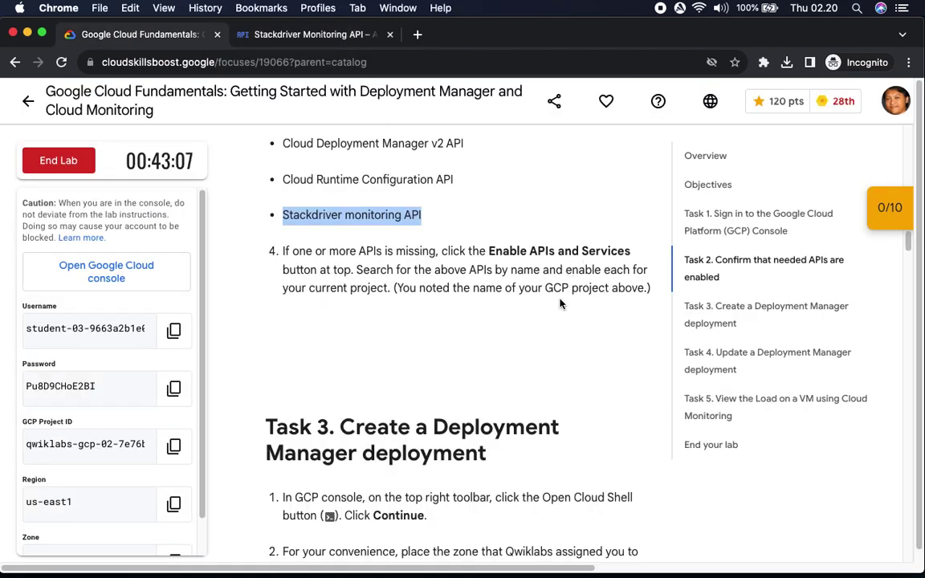
pyautogui.scroll(-8, 285, 351)
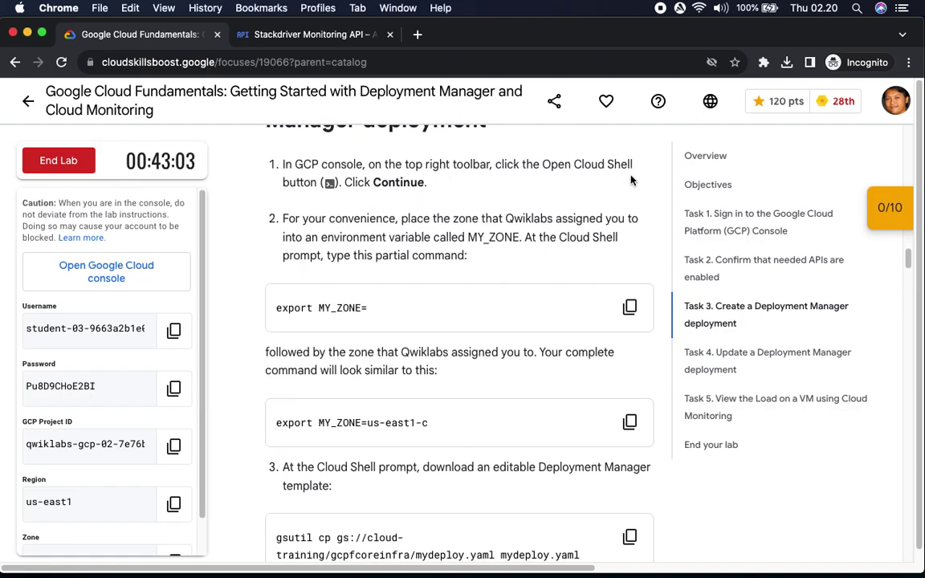
pyautogui.moveTo(543, 165); pyautogui.dragTo(633, 172)
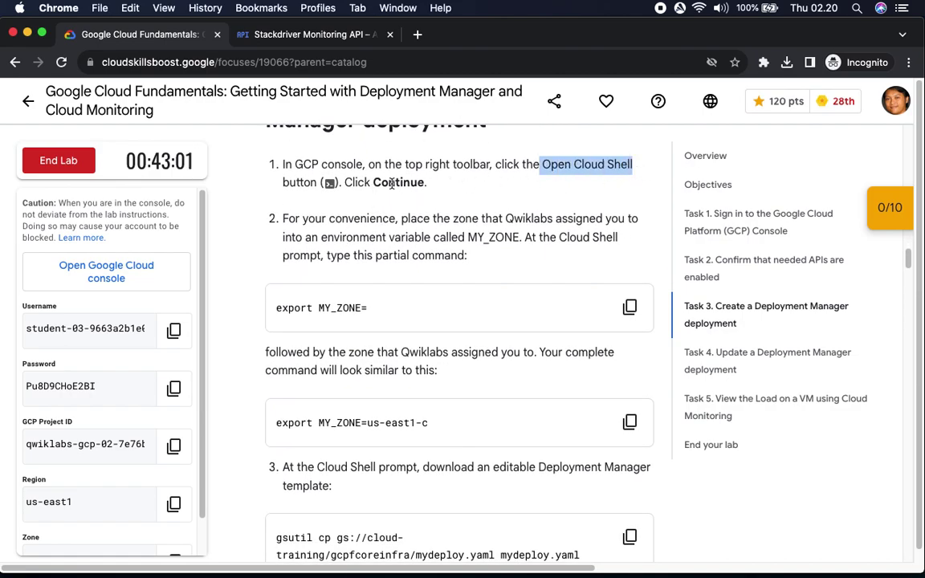
pyautogui.moveTo(373, 183); pyautogui.dragTo(463, 188)
pyautogui.click(305, 36)
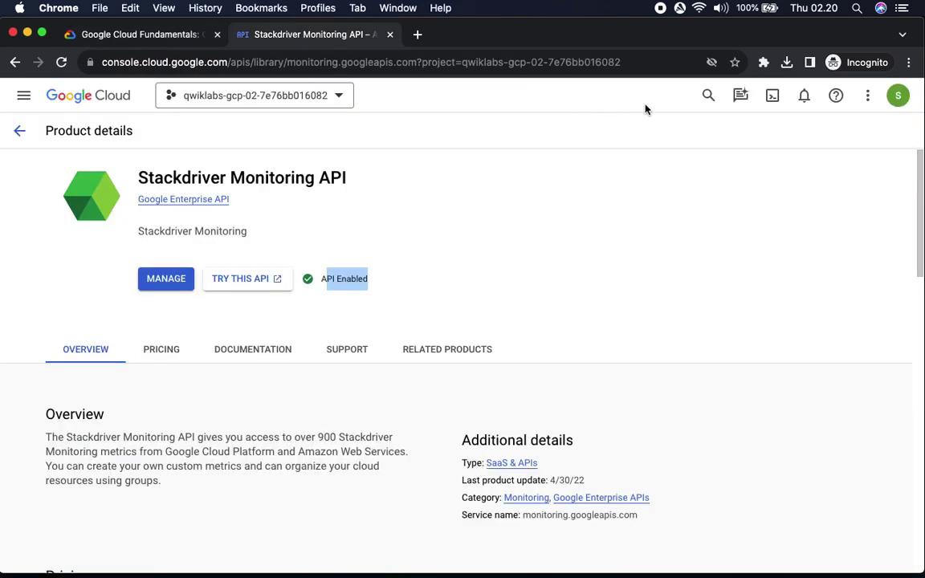
pyautogui.click(775, 96)
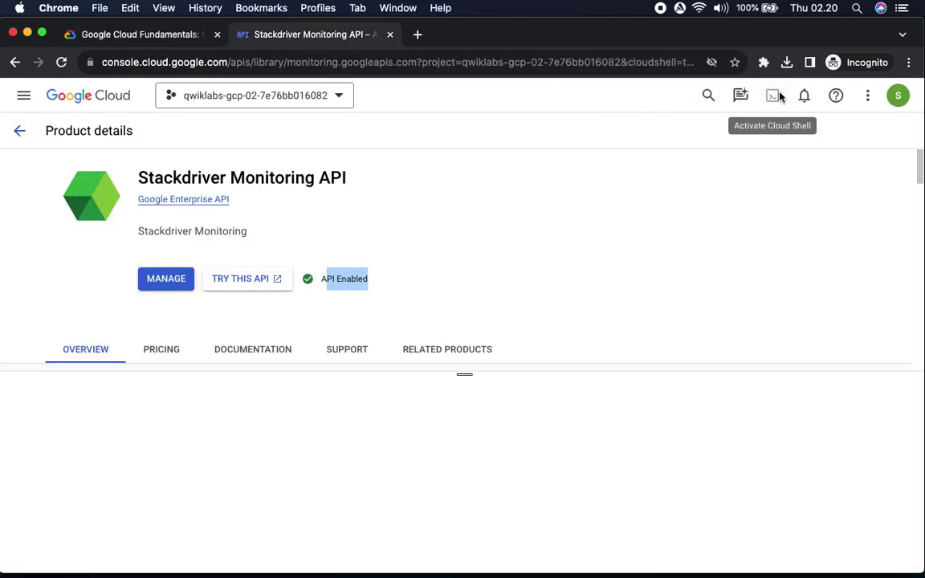
pyautogui.moveTo(464, 376); pyautogui.dragTo(465, 233)
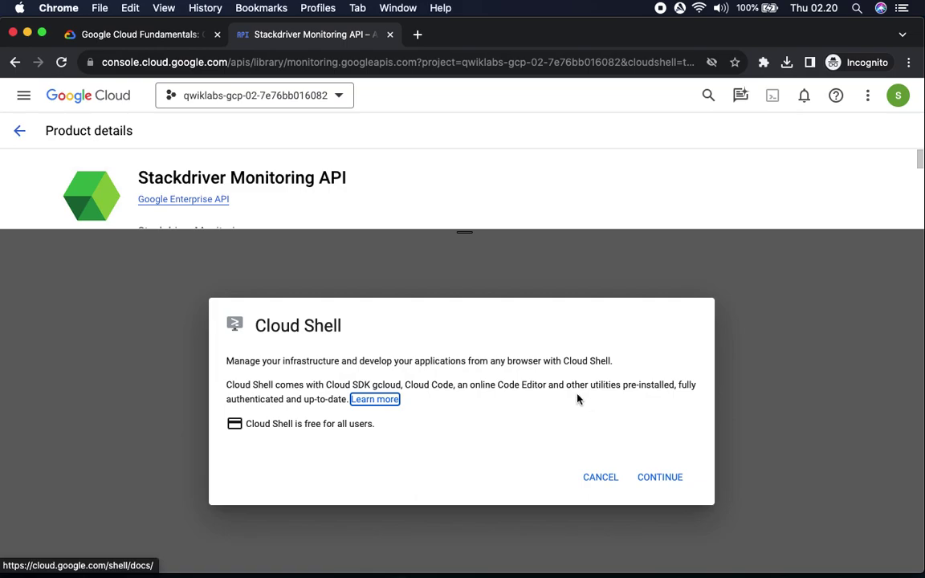
pyautogui.click(662, 477)
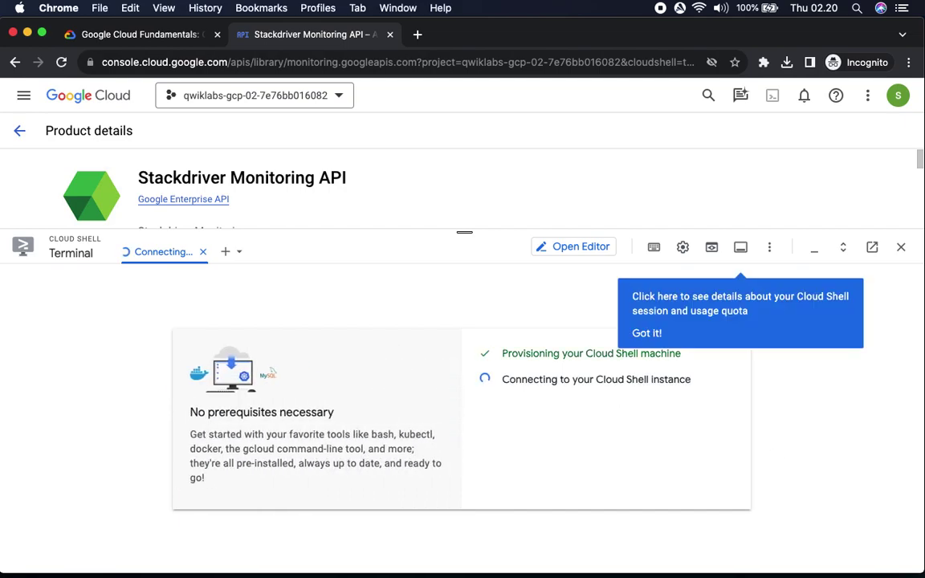
pyautogui.click(647, 333)
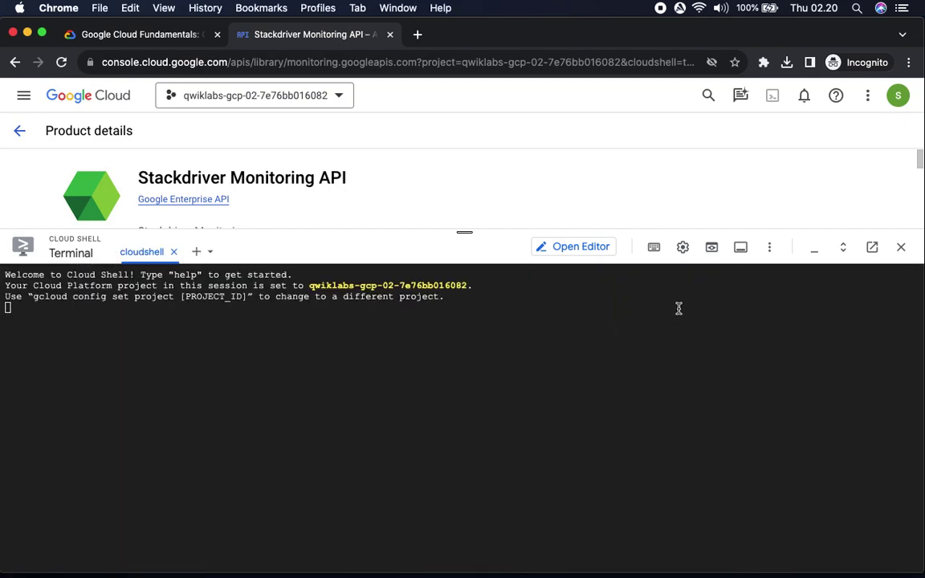
# - Set the Cloud Shell terminal's text size to Medium
pyautogui.click(685, 249)
pyautogui.moveTo(582, 304)
pyautogui.moveTo(361, 328)
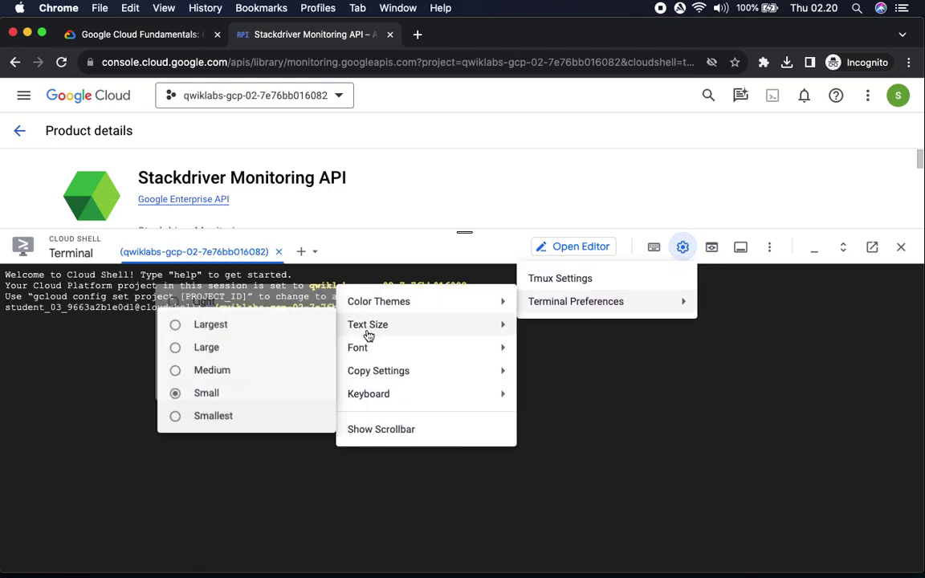
pyautogui.click(211, 371)
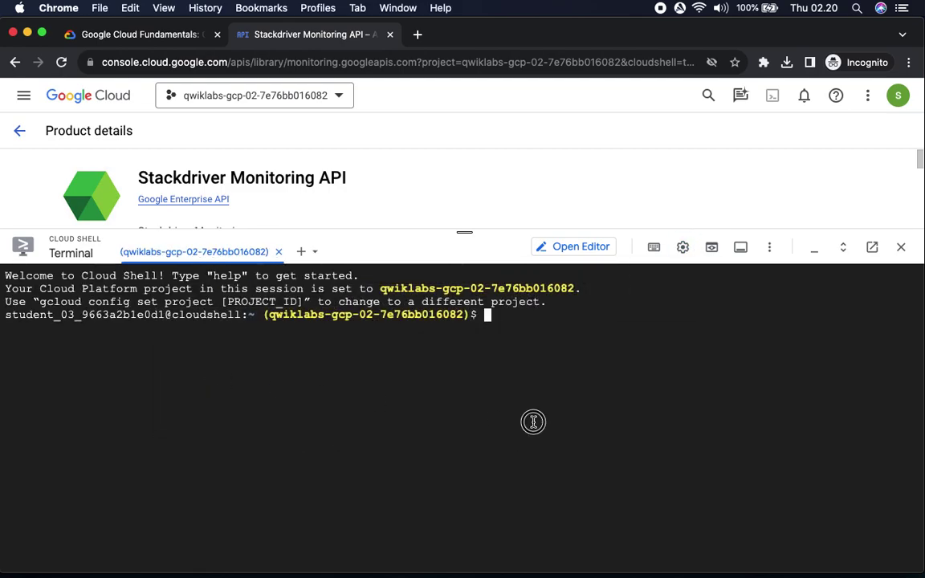
# - Set the zone environment variable in Cloud Shell by running the lab's command export MY_ZONE=us-east1-c
pyautogui.click(158, 33)
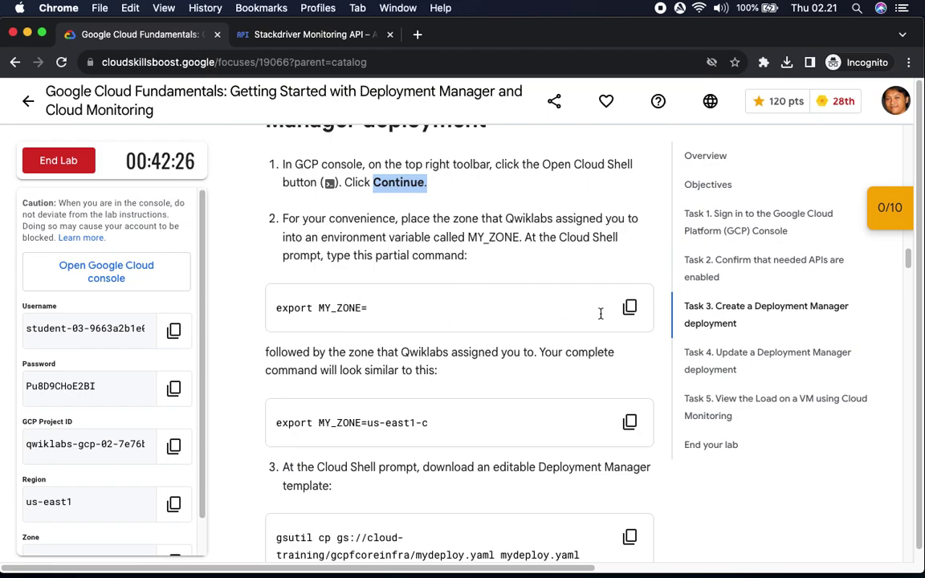
pyautogui.scroll(-5, 498, 432)
pyautogui.click(629, 210)
pyautogui.click(310, 35)
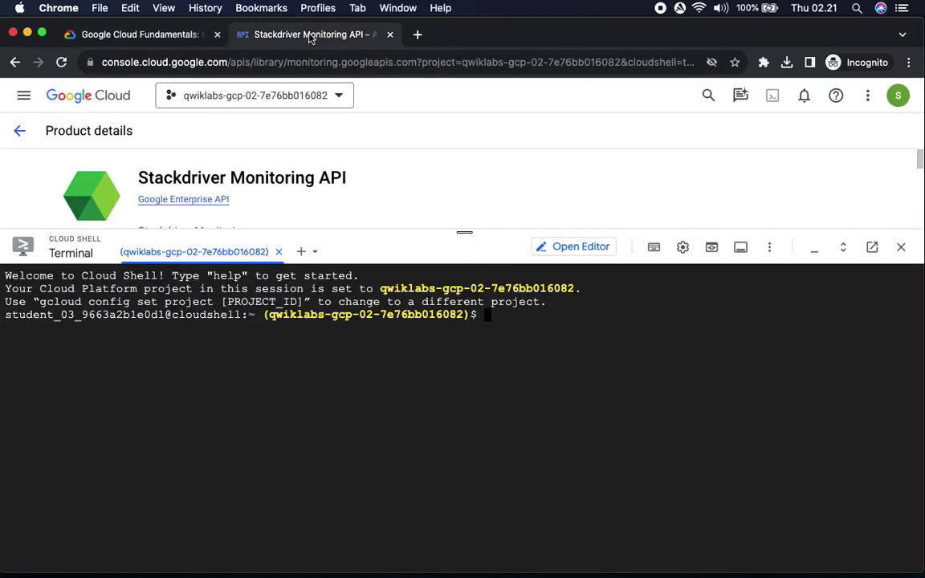
pyautogui.press('super+v')
pyautogui.press('Return')
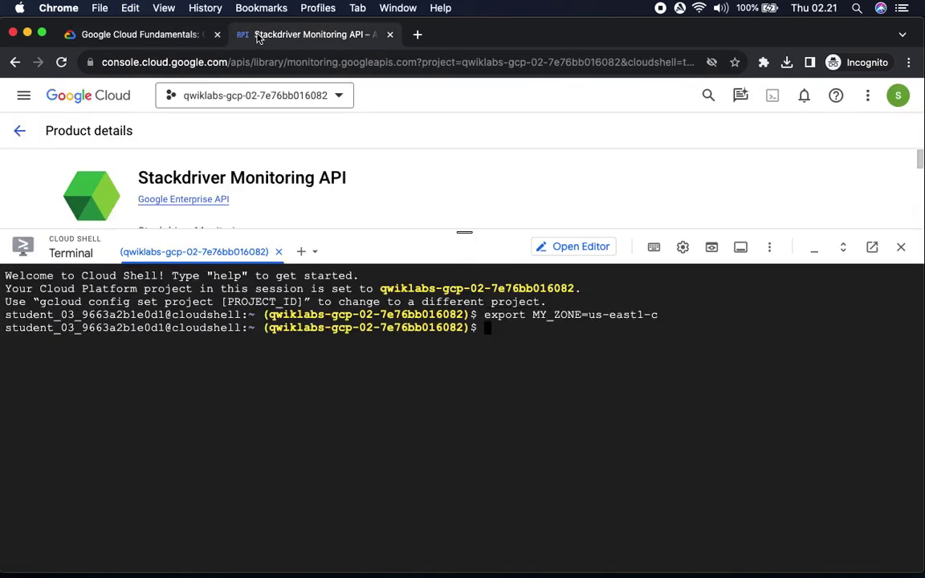
# - Download the Deployment Manager template with gsutil cp gs://cloud-training/gcpfcoreinfra/mydeploy.yaml mydeploy.yaml, authorizing Cloud Shell to use the credentials
pyautogui.click(163, 36)
pyautogui.scroll(-3, 365, 321)
pyautogui.click(630, 213)
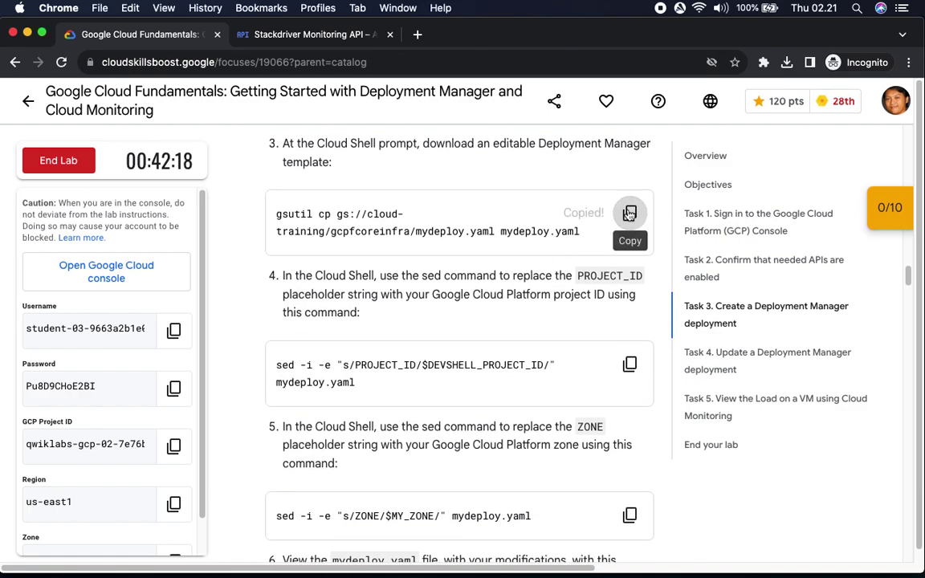
pyautogui.click(332, 40)
pyautogui.press('super+v')
pyautogui.press('Return')
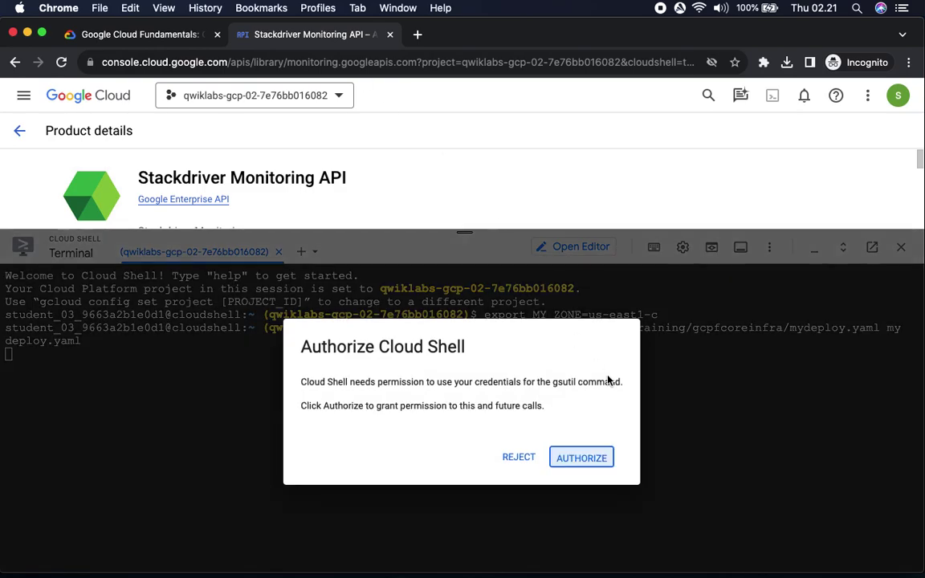
pyautogui.click(583, 459)
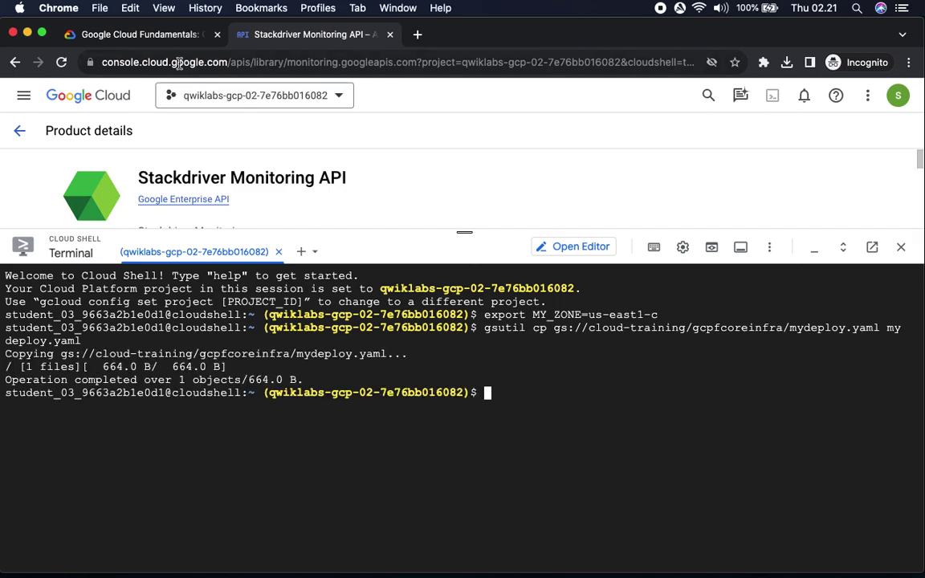
# - Replace the PROJECT_ID placeholder in the template by running sed -i -e "s/PROJECT_ID/$DEVSHELL_PROJECT_ID/" mydeploy.yaml
pyautogui.click(145, 35)
pyautogui.scroll(-3, 429, 332)
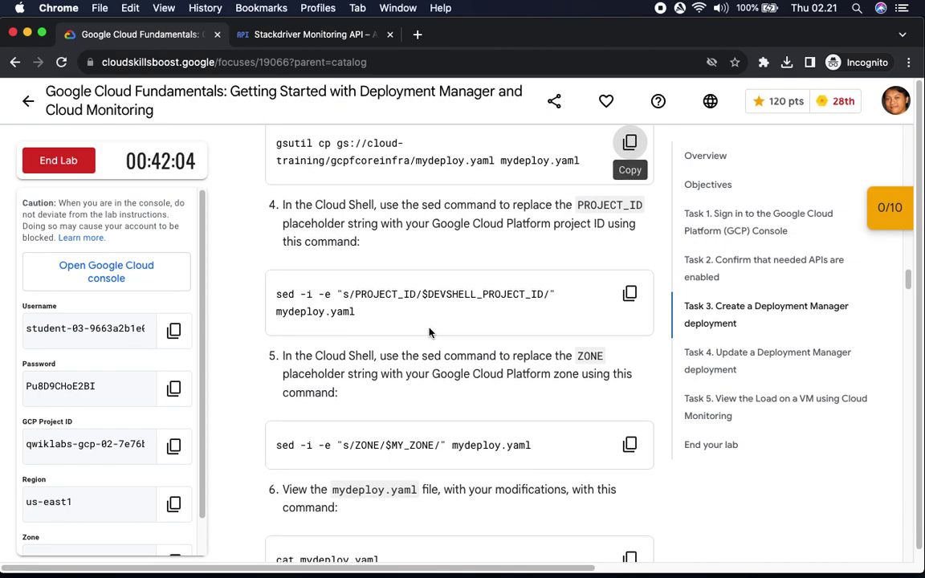
pyautogui.click(631, 245)
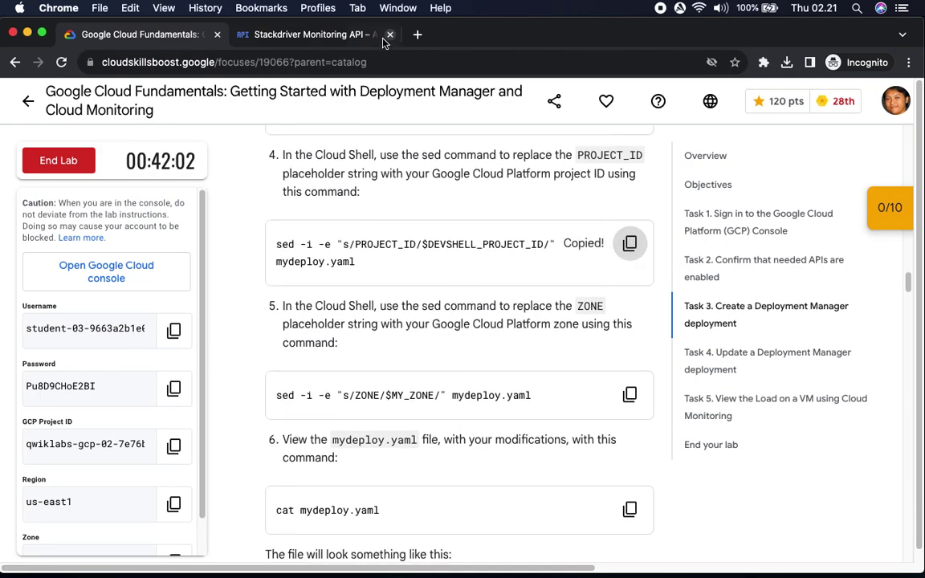
pyautogui.click(332, 35)
pyautogui.press('super+v')
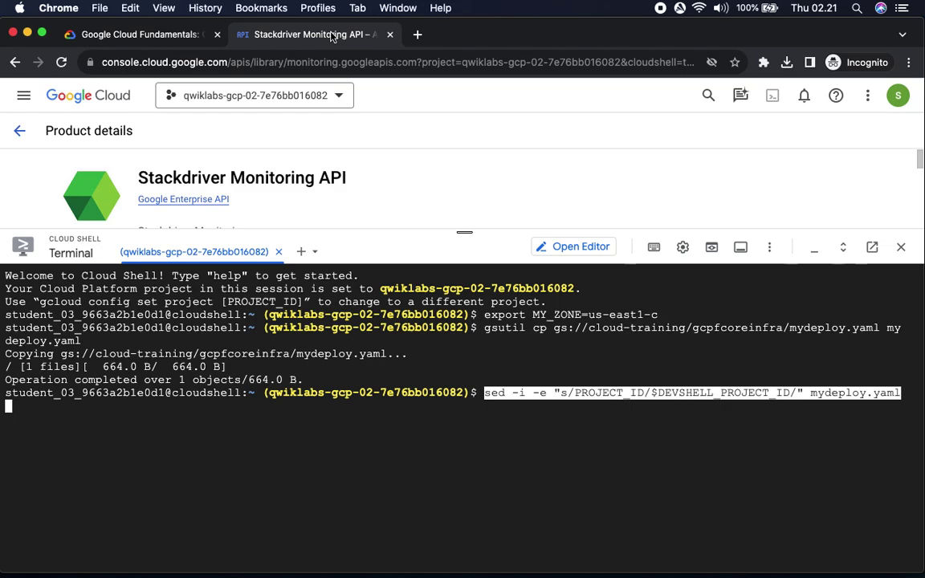
pyautogui.press('Return')
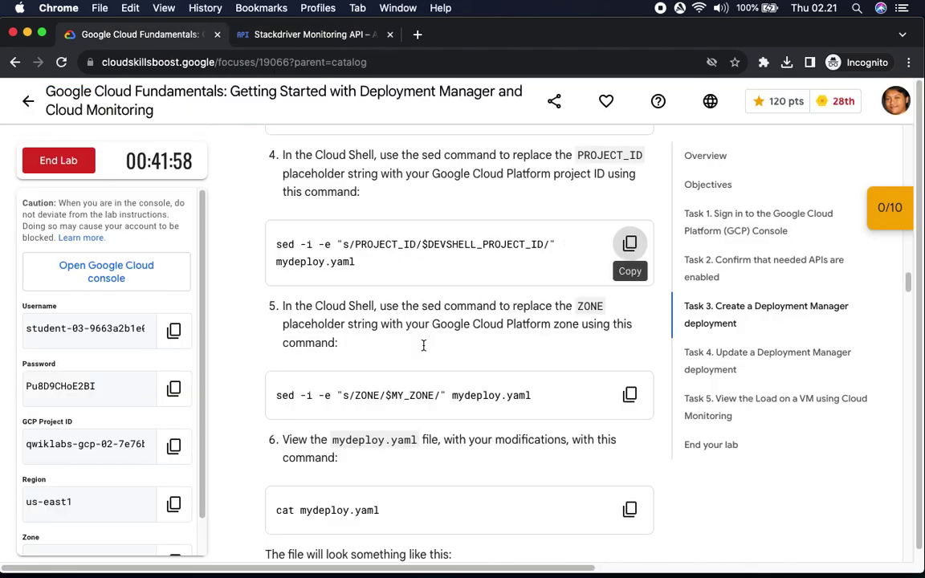
# - Replace the ZONE placeholder in the template by running sed -i -e "s/ZONE/$MY_ZONE/" mydeploy.yaml in Cloud Shell
pyautogui.scroll(-3, 434, 386)
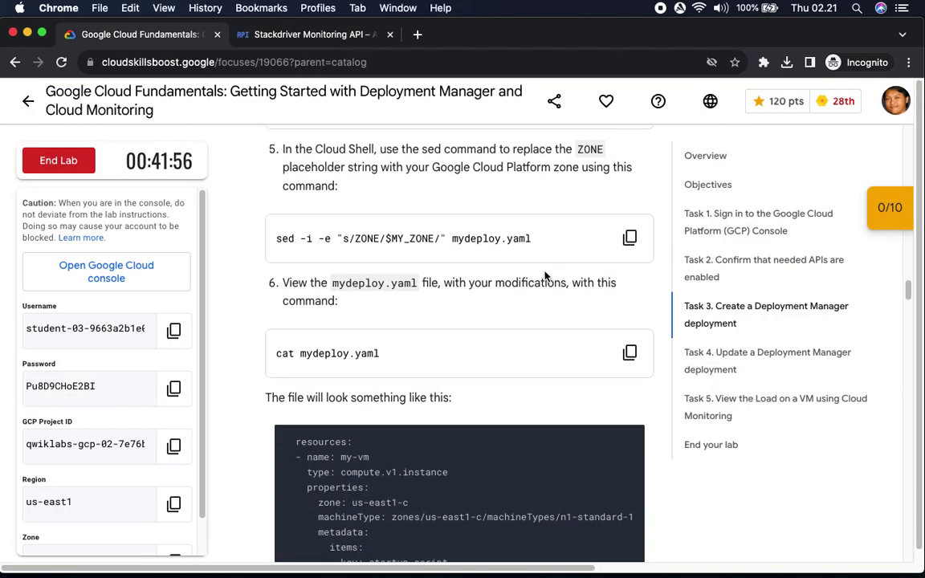
pyautogui.click(630, 238)
pyautogui.click(312, 36)
pyautogui.press('super+v')
pyautogui.press('Return')
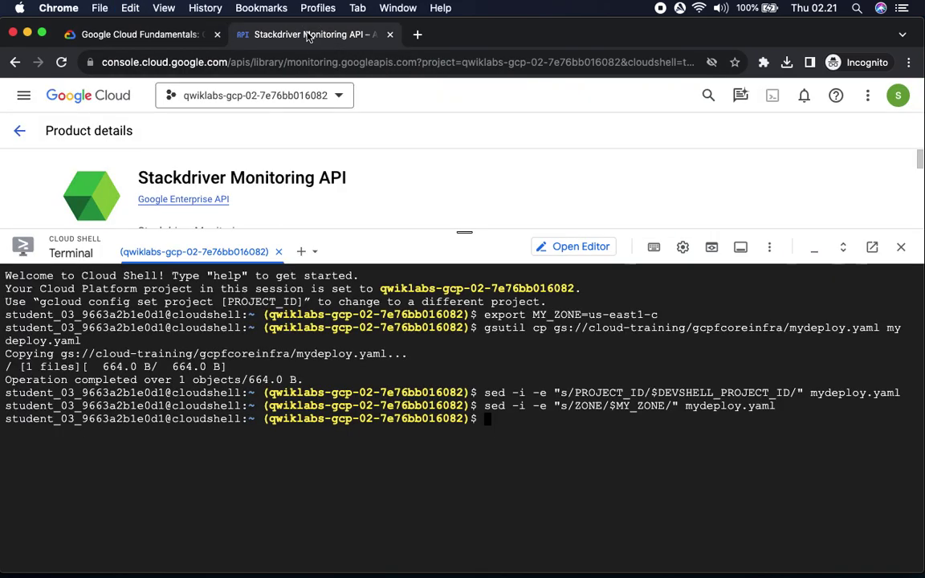
# - Display the modified template in Cloud Shell with the lab's command cat mydeploy.yaml
pyautogui.click(173, 35)
pyautogui.scroll(-1, 290, 314)
pyautogui.scroll(-3, 304, 332)
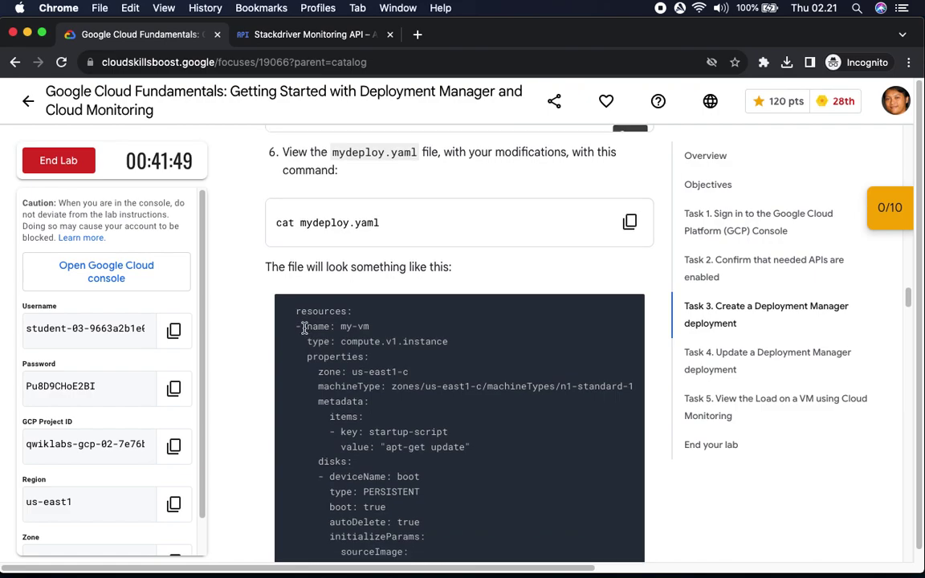
pyautogui.click(630, 222)
pyautogui.click(310, 35)
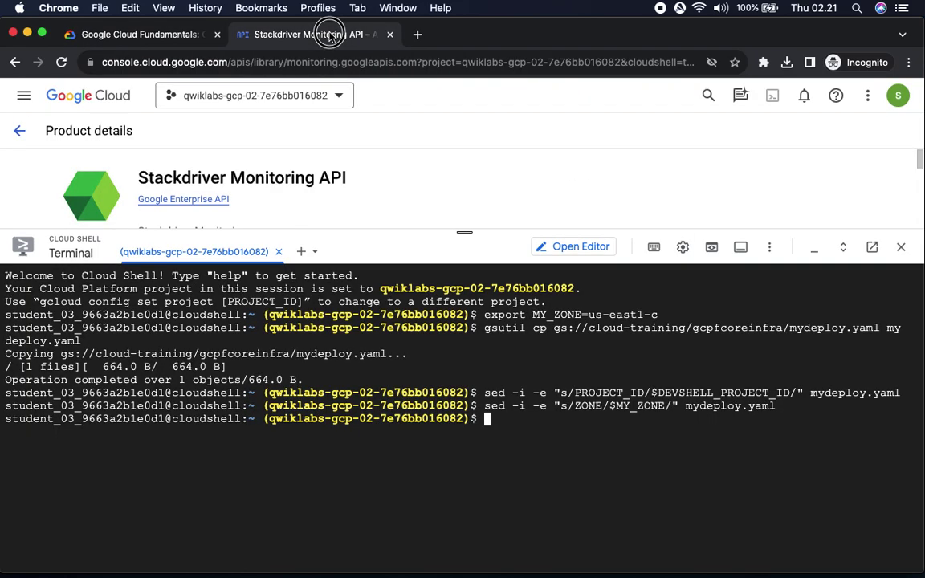
pyautogui.press('super+v')
pyautogui.press('Return')
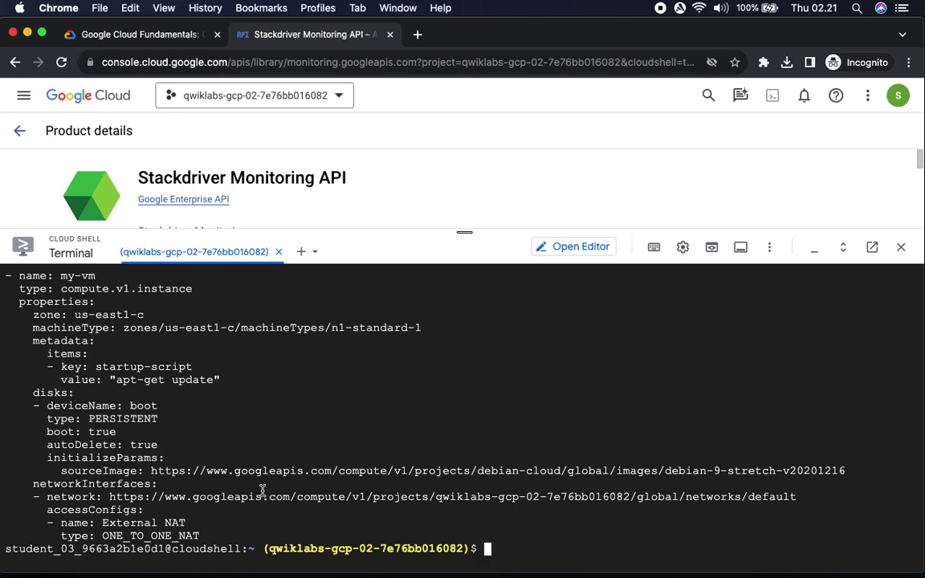
# - Build the deployment from the template by running gcloud deployment-manager deployments create my-first-depl --config mydeploy.yaml
pyautogui.click(167, 42)
pyautogui.scroll(-8, 396, 304)
pyautogui.scroll(-3, 396, 304)
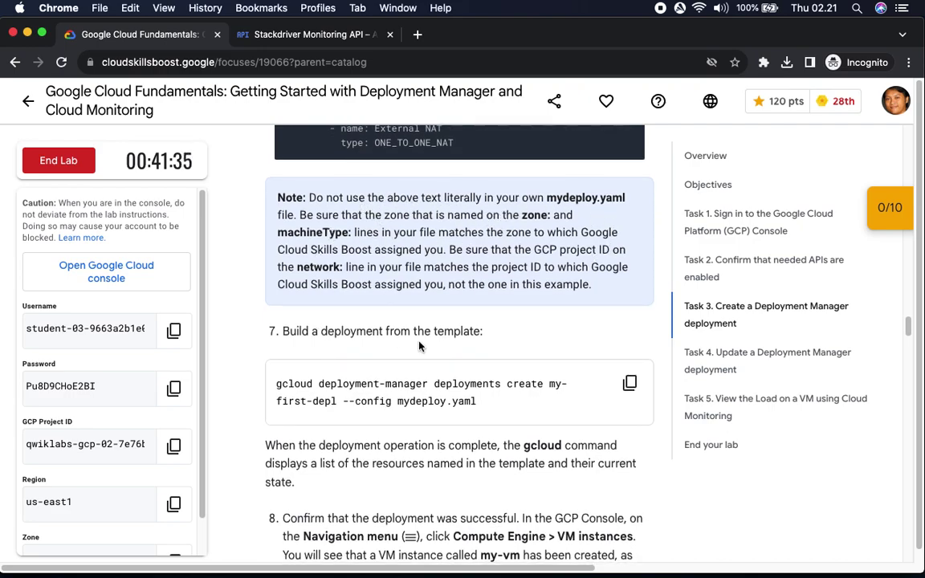
pyautogui.scroll(-5, 419, 346)
pyautogui.click(619, 200)
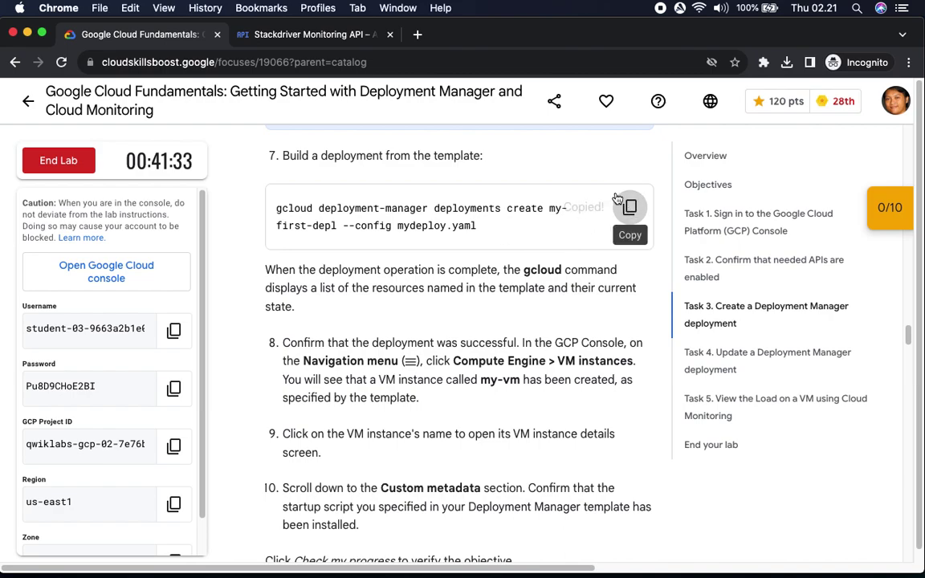
pyautogui.click(325, 36)
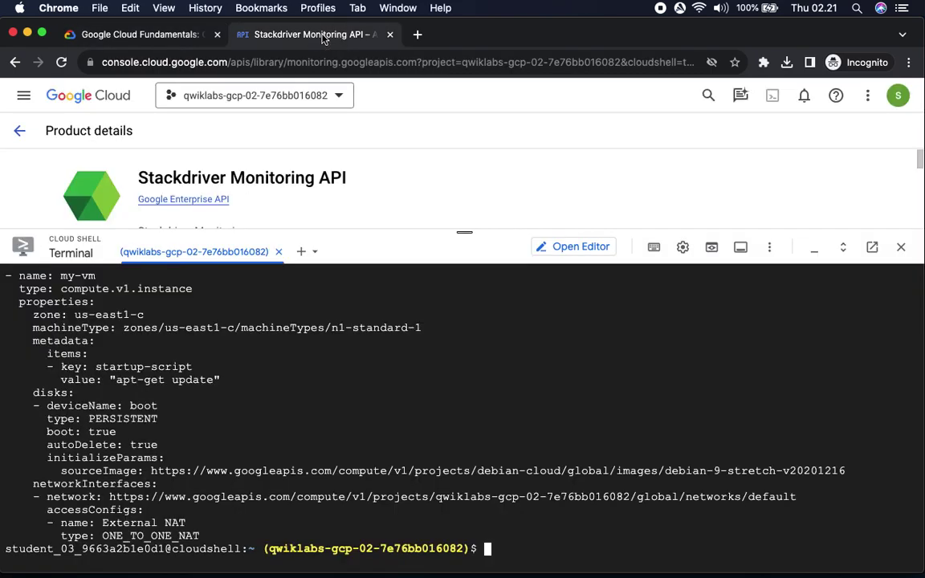
pyautogui.press('super+v')
pyautogui.press('Return')
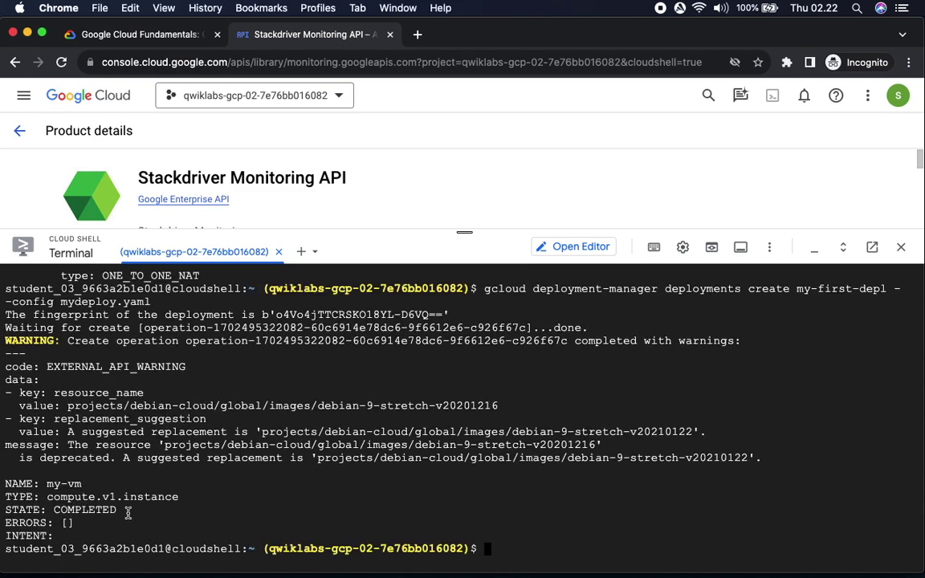
# - Open the Compute Engine VM instances list in the Cloud console, shrink the Cloud Shell terminal and close the tutorial
pyautogui.click(151, 35)
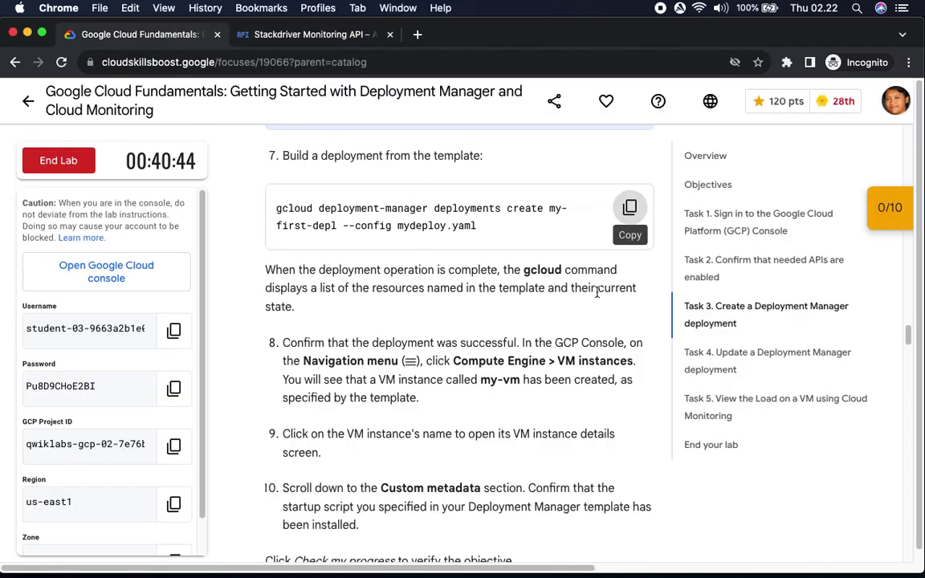
pyautogui.moveTo(283, 343); pyautogui.dragTo(377, 343)
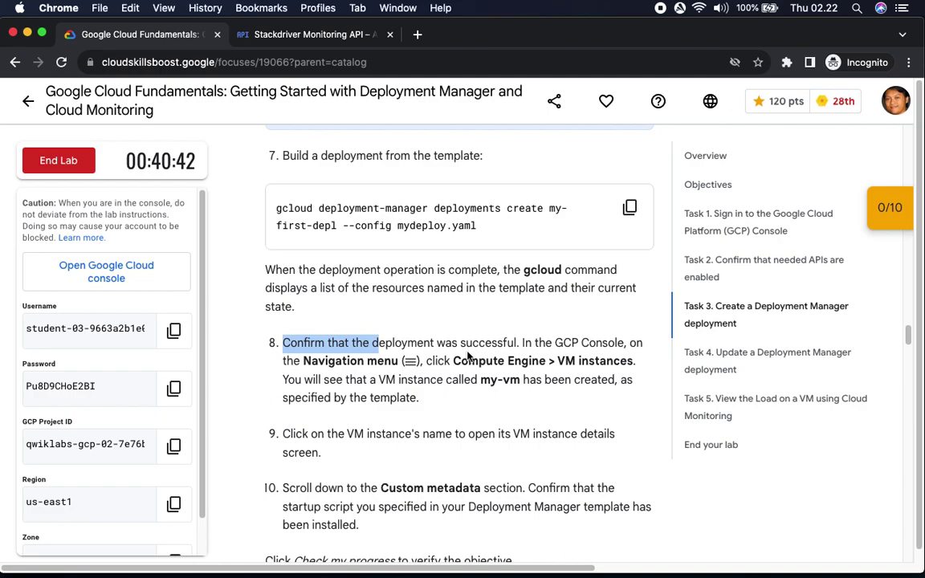
pyautogui.scroll(-5, 563, 257)
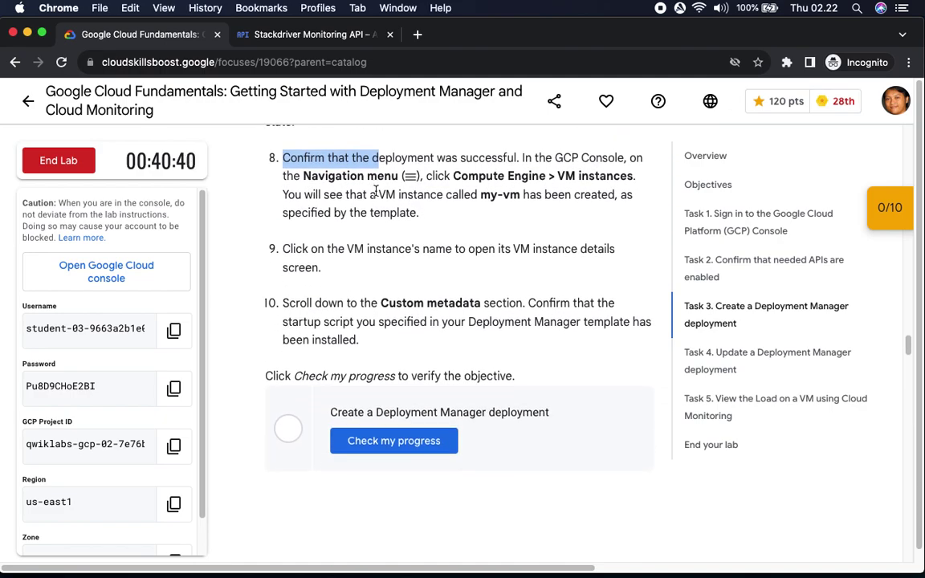
pyautogui.moveTo(454, 176); pyautogui.dragTo(631, 176)
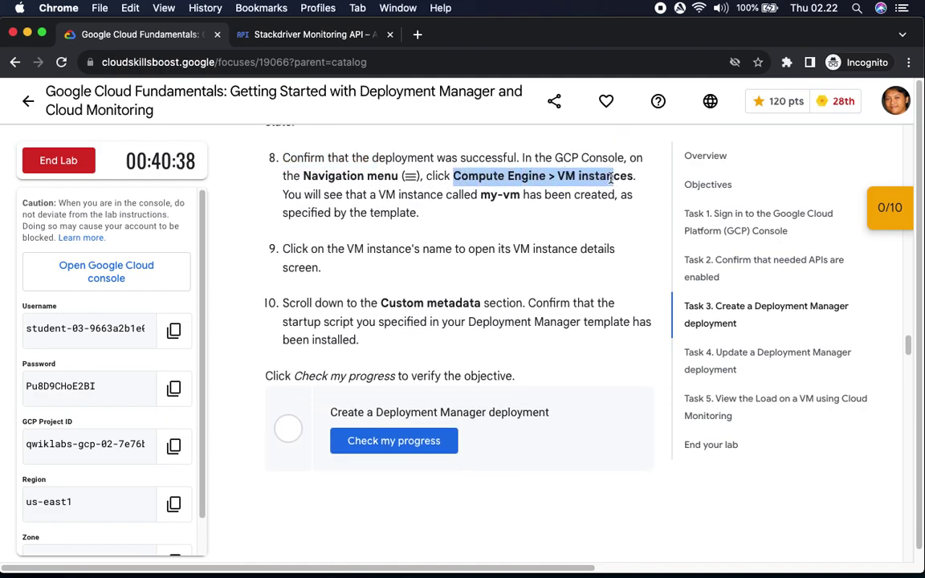
pyautogui.click(318, 44)
pyautogui.click(24, 95)
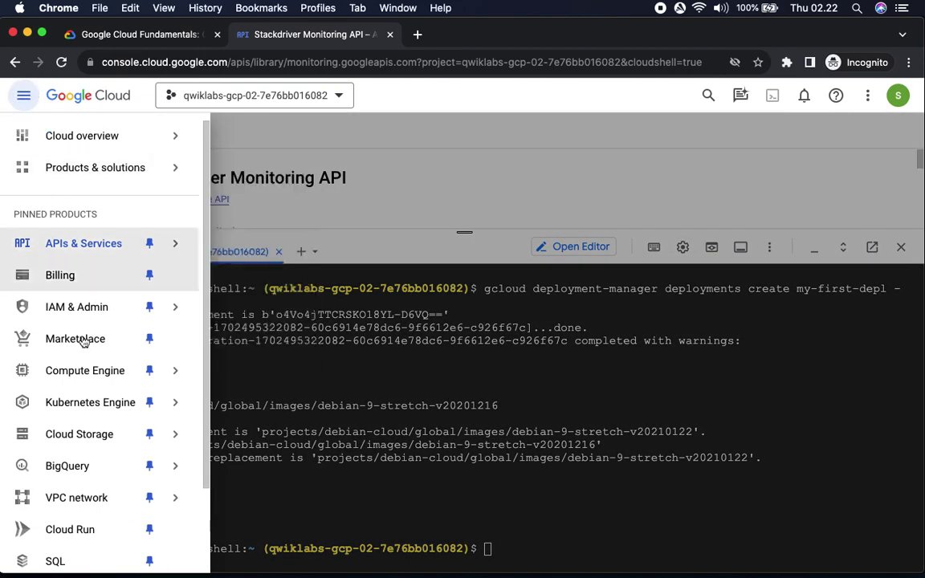
pyautogui.moveTo(91, 378)
pyautogui.click(232, 130)
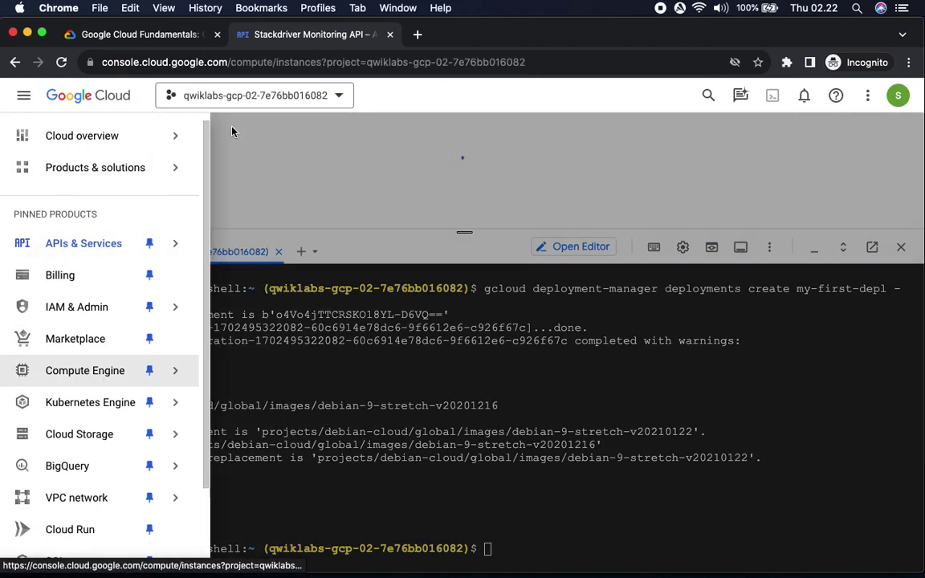
pyautogui.moveTo(463, 231); pyautogui.dragTo(466, 399)
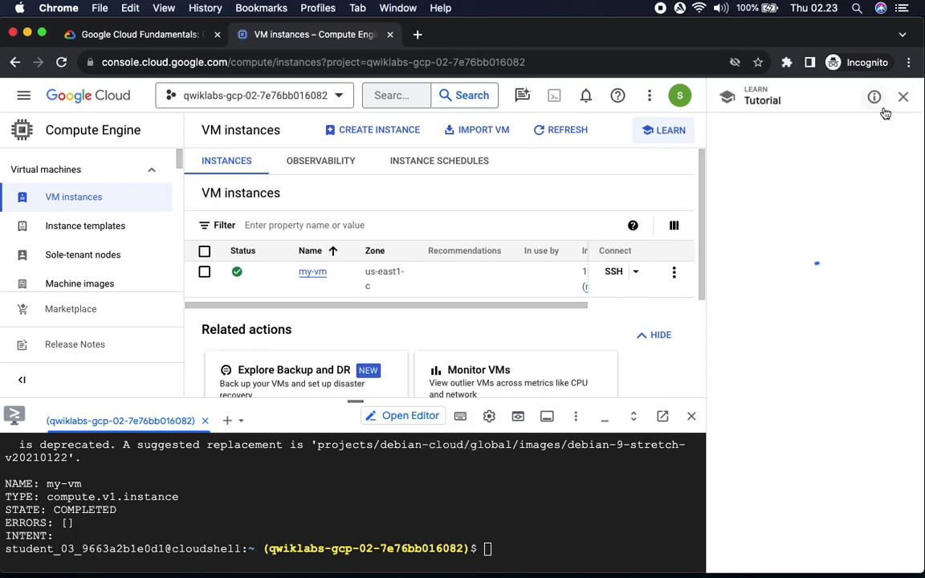
pyautogui.click(902, 98)
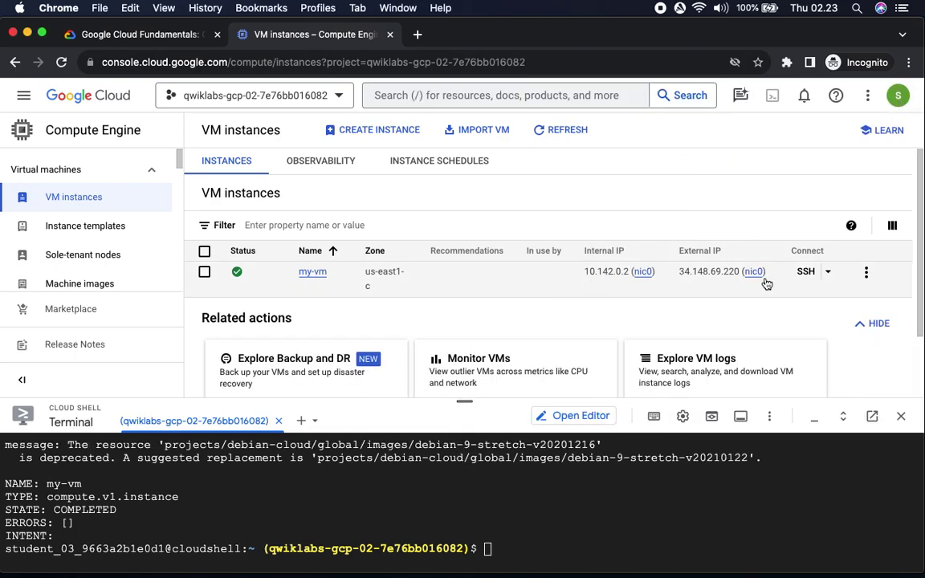
# - Check step 9 of the lab instructions and open the details page of the my-vm instance
pyautogui.click(142, 35)
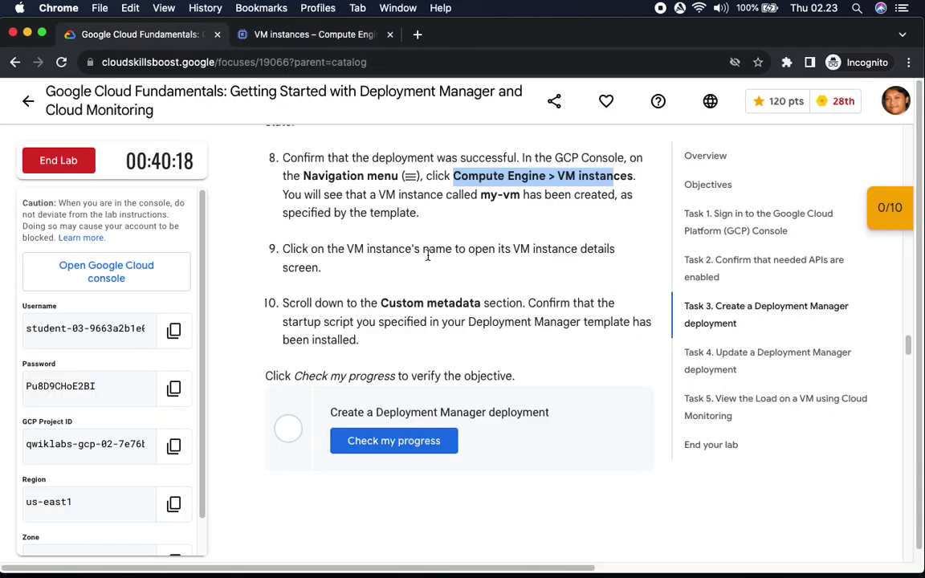
pyautogui.moveTo(565, 250); pyautogui.dragTo(533, 282)
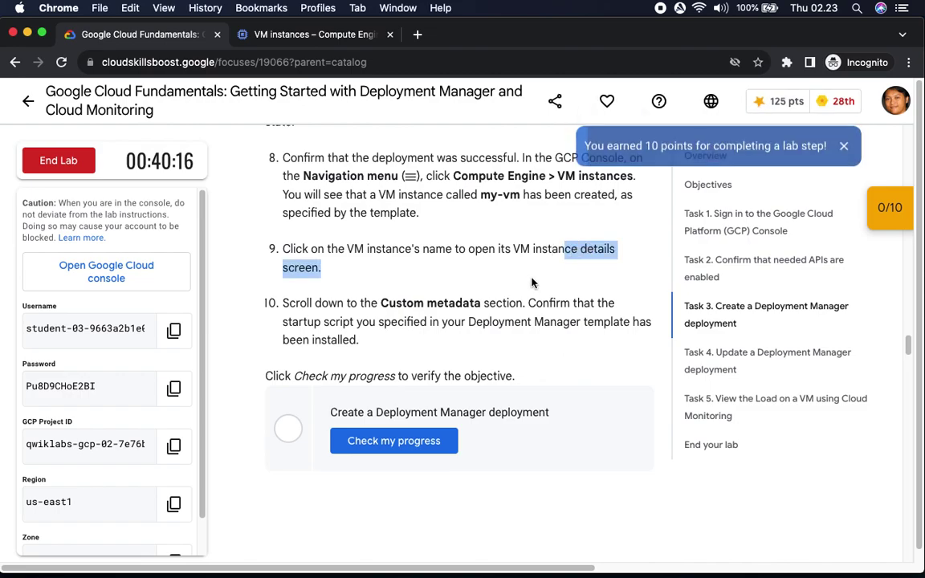
pyautogui.click(355, 35)
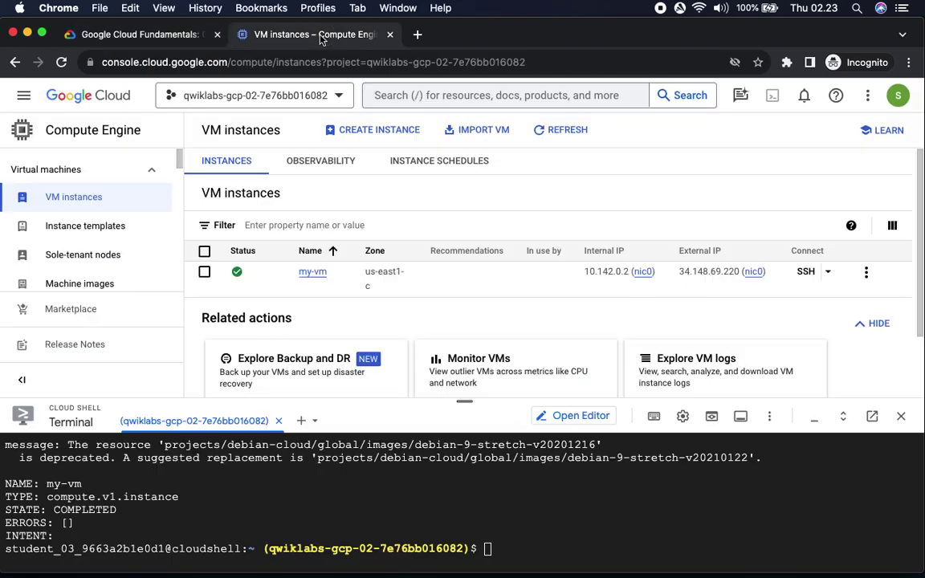
pyautogui.click(313, 275)
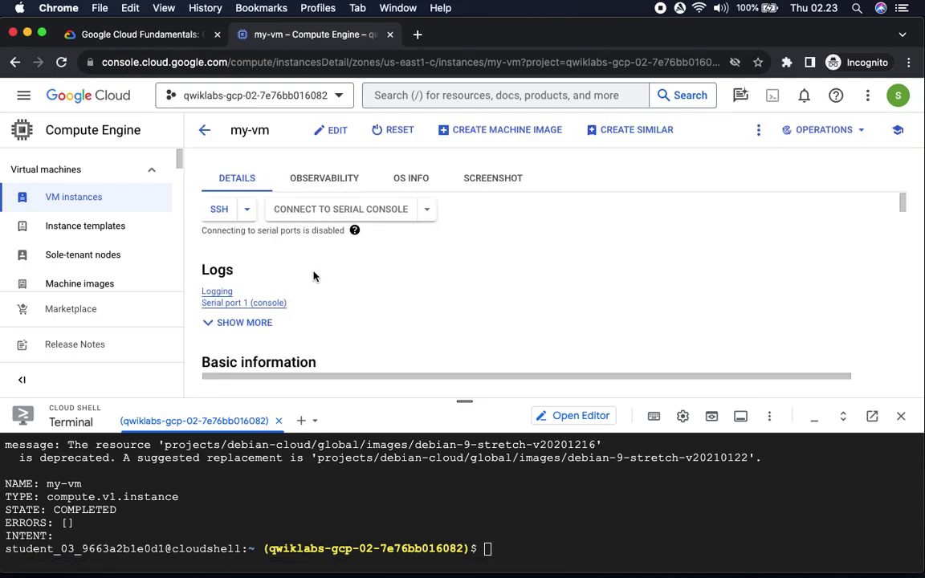
# - Examine the Custom metadata section of my-vm's details for the startup script specified in the template
pyautogui.scroll(-5, 419, 317)
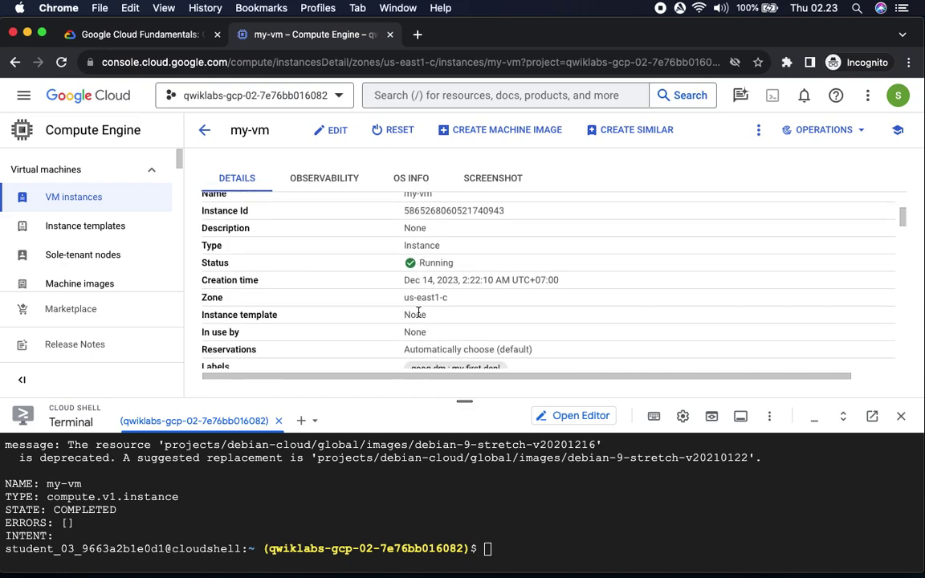
pyautogui.scroll(-4, 418, 312)
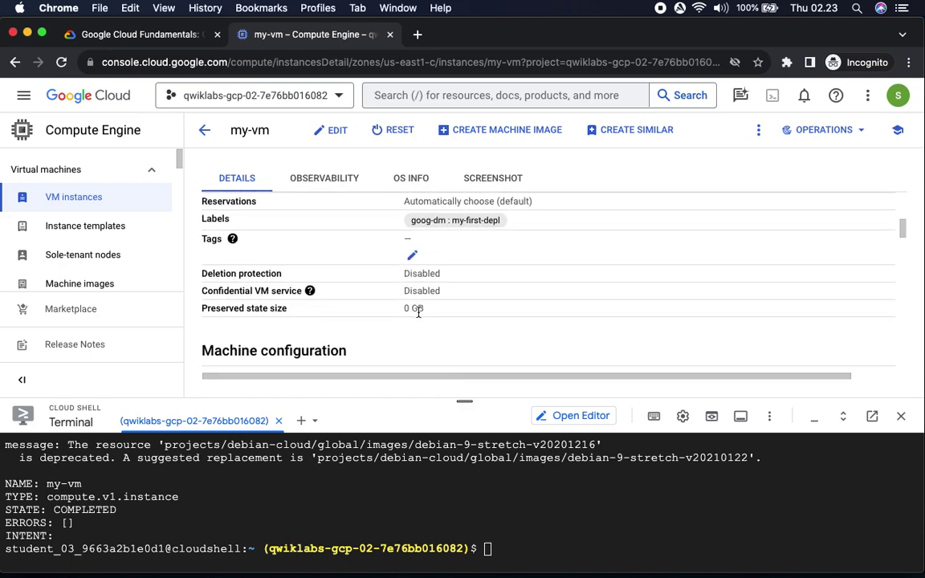
pyautogui.scroll(-2, 419, 312)
pyautogui.scroll(-5, 418, 307)
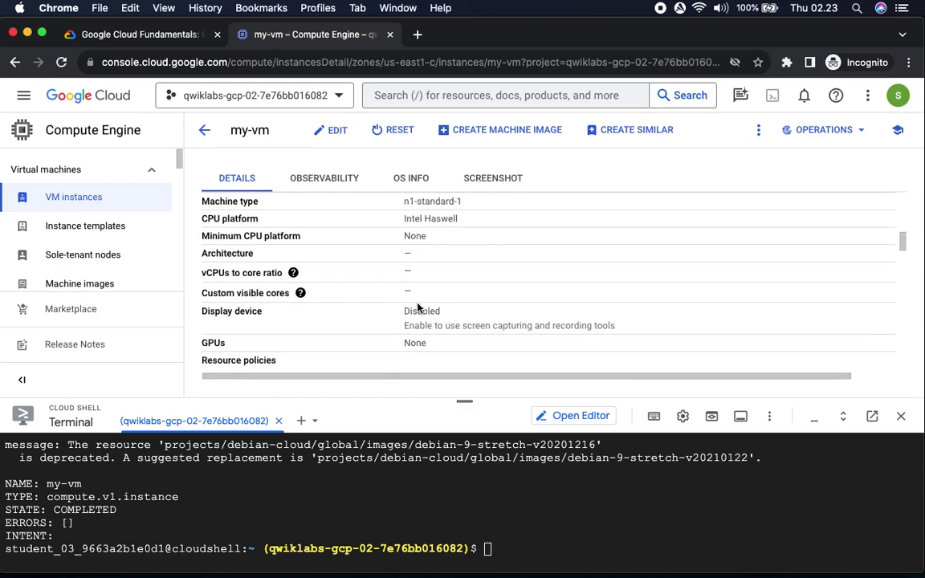
pyautogui.scroll(-5, 418, 308)
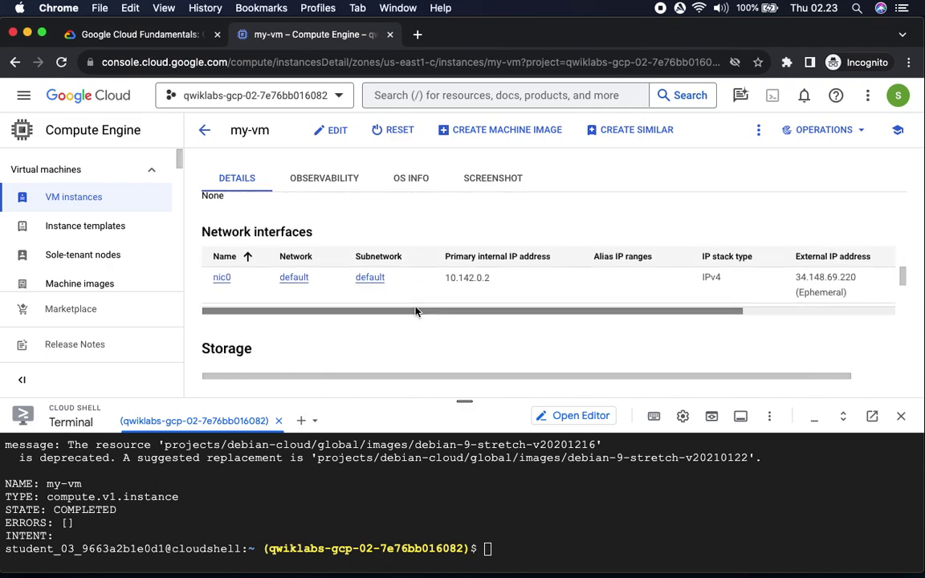
pyautogui.scroll(-3, 416, 312)
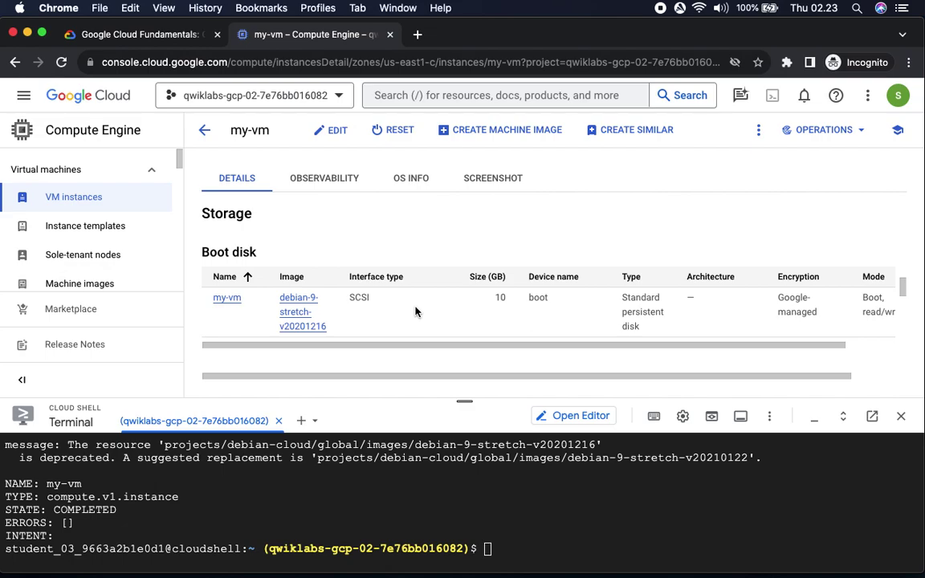
pyautogui.scroll(-3, 416, 312)
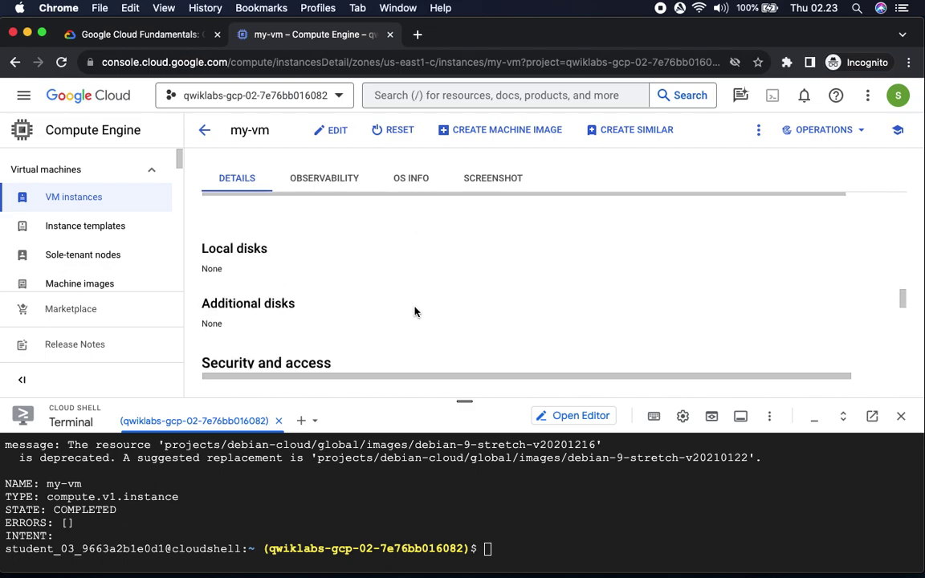
pyautogui.scroll(-4, 415, 312)
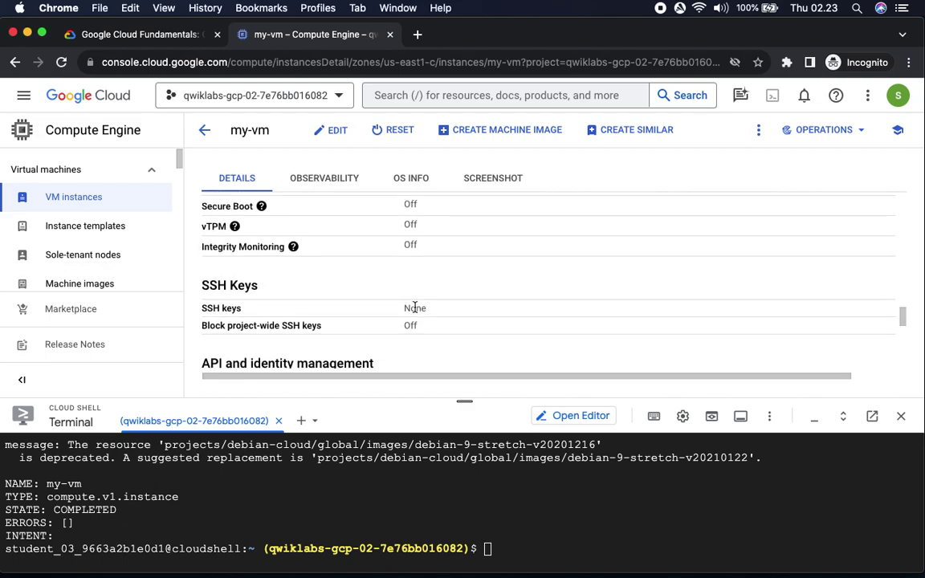
pyautogui.scroll(-5, 416, 308)
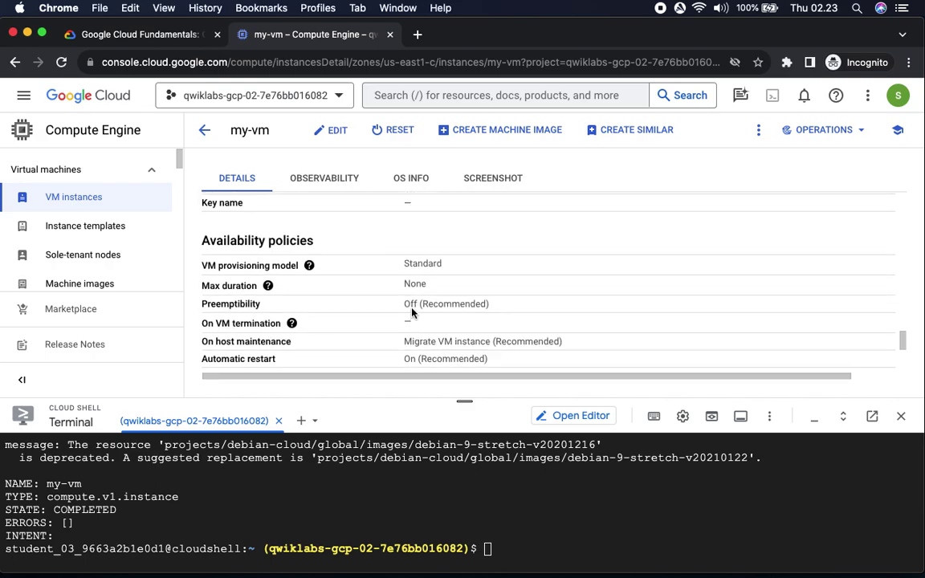
pyautogui.scroll(1, 412, 311)
pyautogui.scroll(-4, 411, 310)
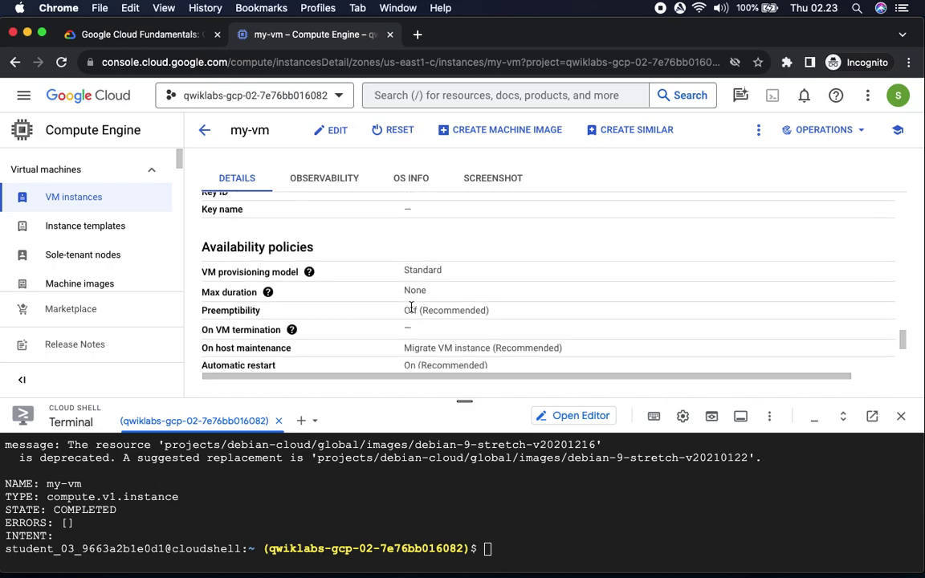
pyautogui.scroll(-4, 411, 308)
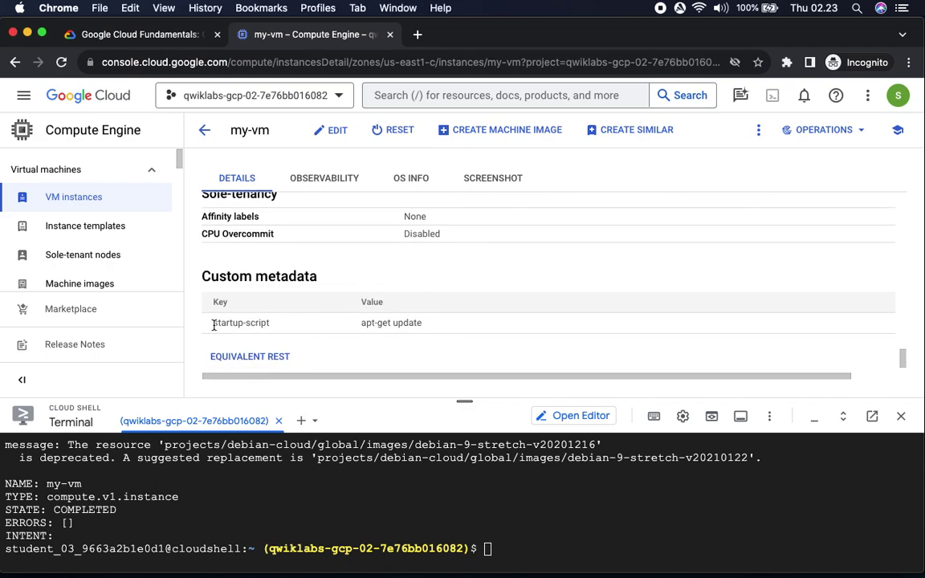
pyautogui.moveTo(214, 325); pyautogui.dragTo(427, 322)
# - Return to the lab page and check progress for the objective Create a Deployment Manager deployment
pyautogui.click(152, 39)
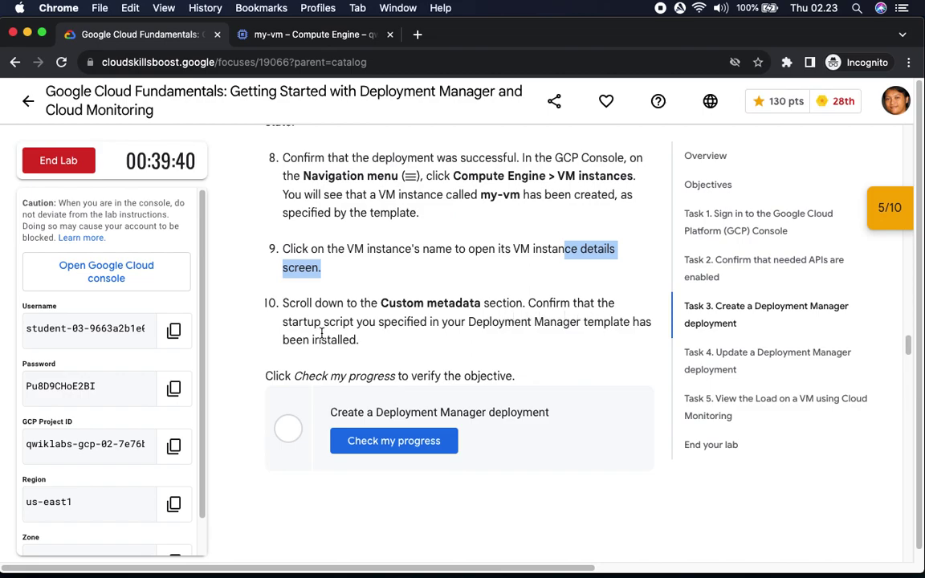
pyautogui.click(403, 441)
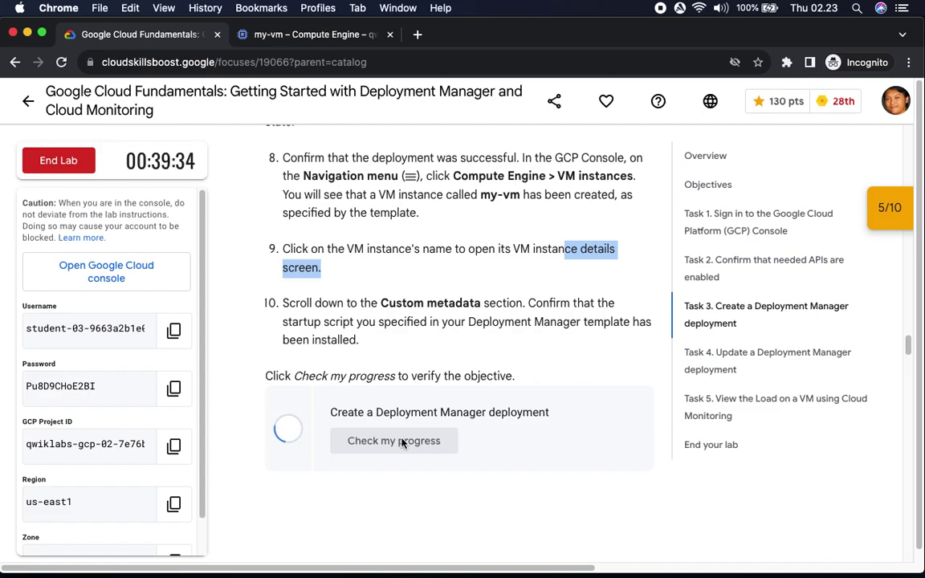
pyautogui.click(888, 207)
pyautogui.click(891, 215)
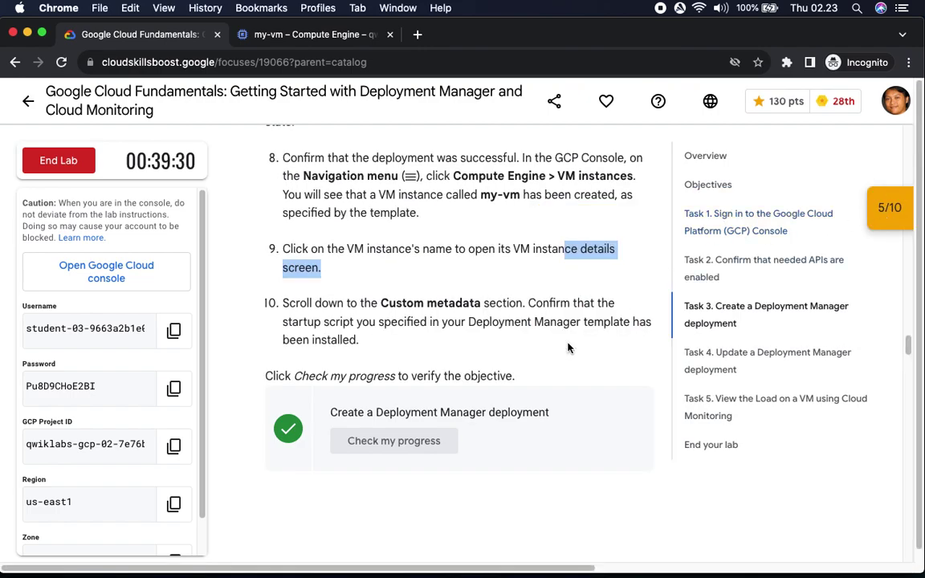
# - Copy the first Task 4 command, enlarge the Cloud Shell terminal and run nano mydeploy.yaml
pyautogui.scroll(-3, 503, 426)
pyautogui.scroll(-5, 503, 426)
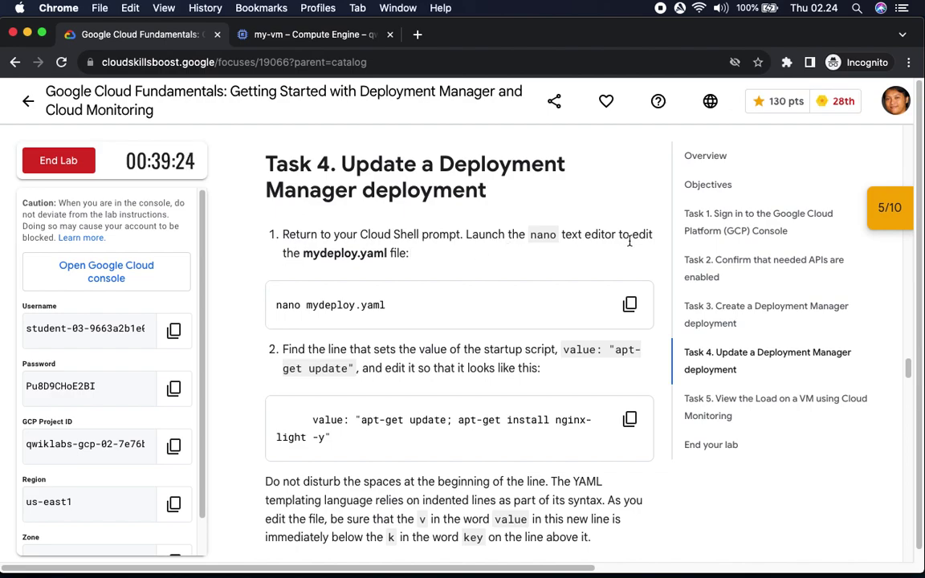
pyautogui.click(630, 303)
pyautogui.click(291, 35)
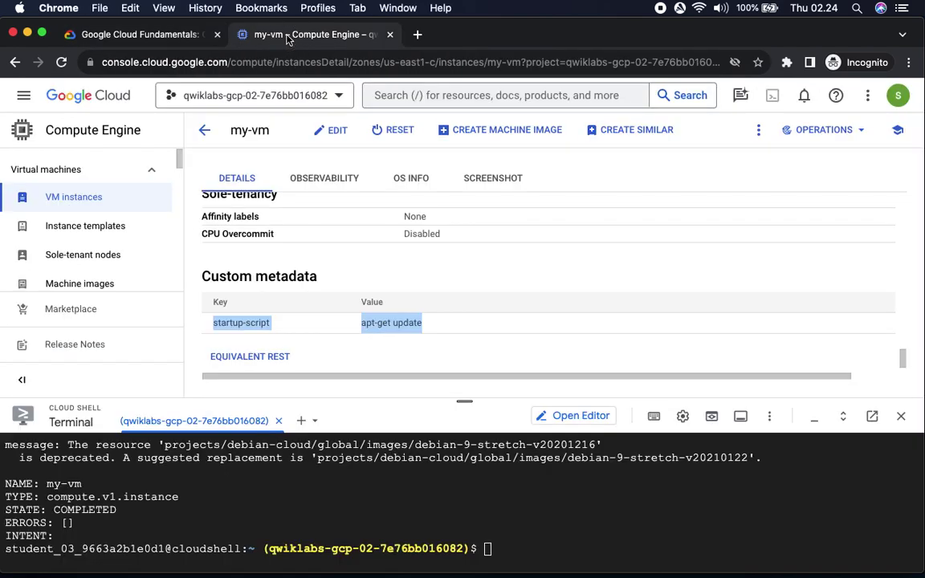
pyautogui.moveTo(464, 402); pyautogui.dragTo(472, 213)
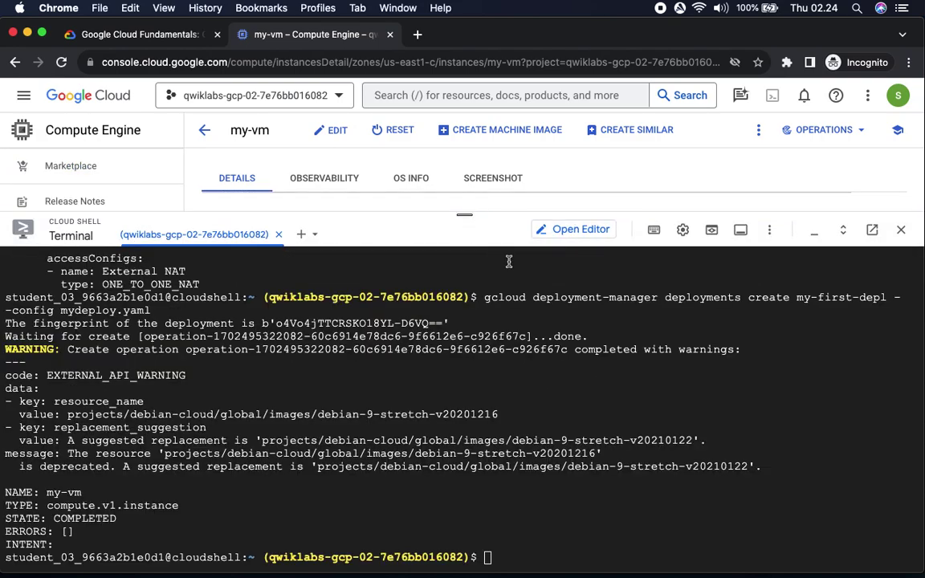
pyautogui.click(614, 522)
pyautogui.press('super+v')
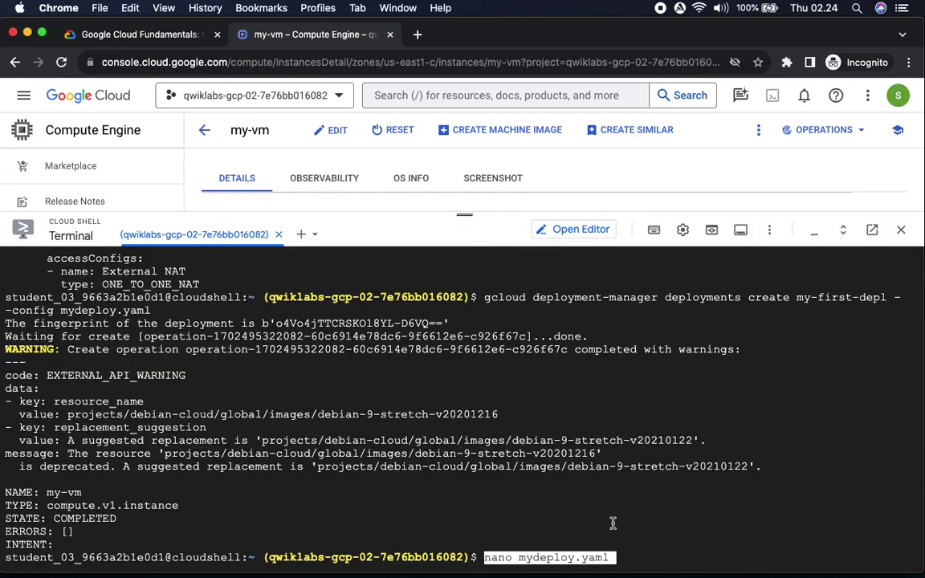
pyautogui.press('Return')
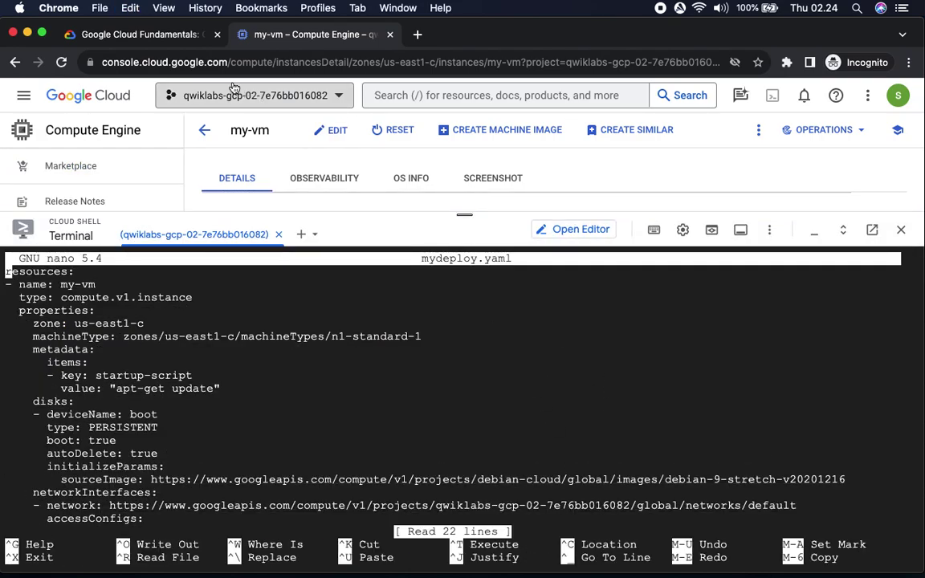
# - Check step 2 of Task 4 in the lab and place the nano cursor on the startup-script value line of mydeploy.yaml
pyautogui.click(129, 34)
pyautogui.scroll(-5, 409, 363)
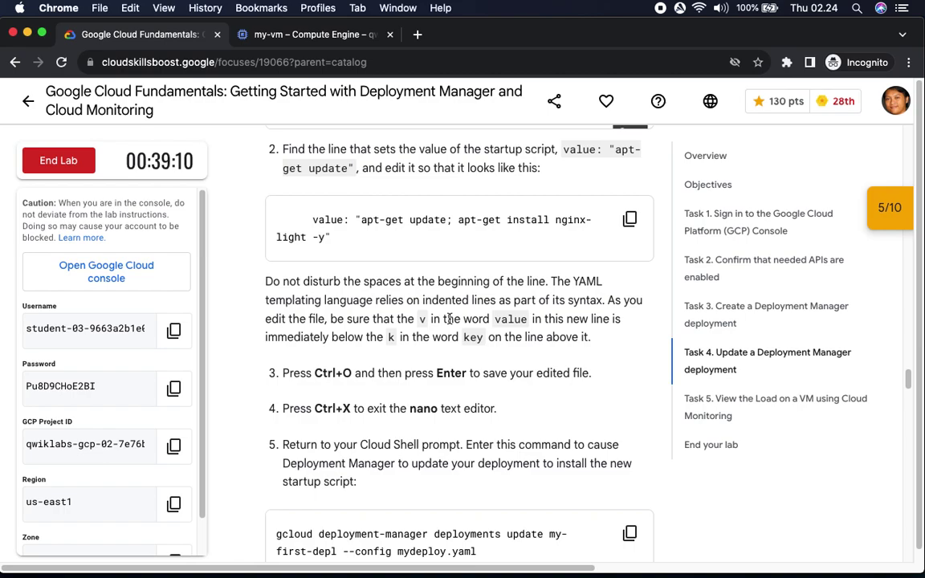
pyautogui.click(339, 36)
pyautogui.press('Down')
pyautogui.press('Down')
pyautogui.press('Down')
pyautogui.press('Down')
pyautogui.press('Down')
pyautogui.press('Down')
pyautogui.press('Down')
pyautogui.press('Down')
pyautogui.press('Up')
pyautogui.press('Up')
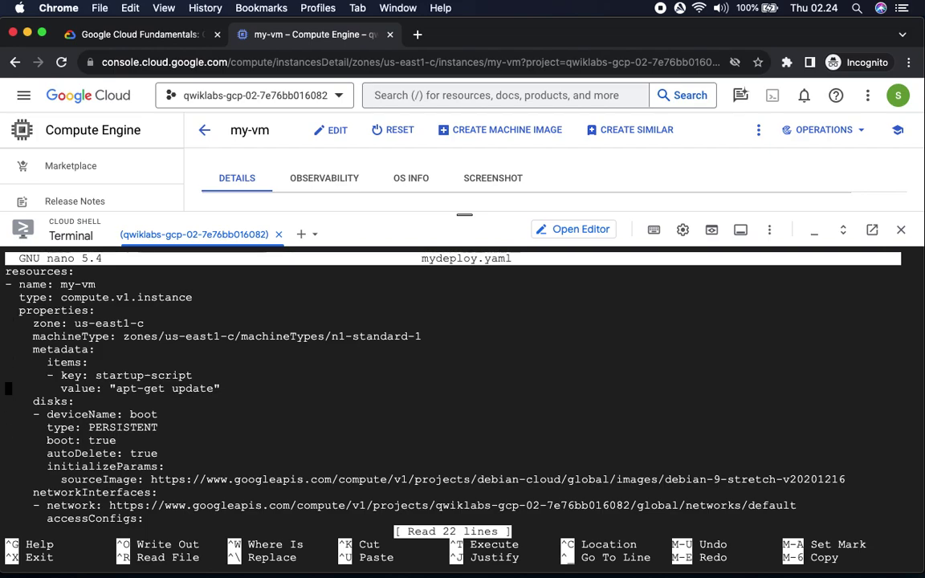
pyautogui.press('Right')
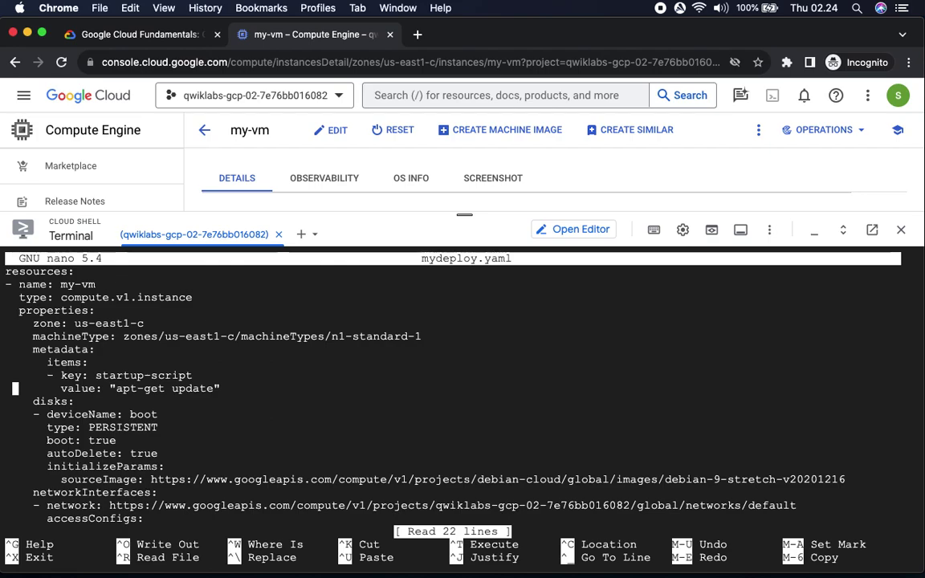
pyautogui.press('Right')
pyautogui.press('Right')
pyautogui.press('Right')
pyautogui.press('Right')
pyautogui.press('Right')
pyautogui.press('Right')
pyautogui.press('Right')
pyautogui.press('Right')
pyautogui.press('Right')
pyautogui.press('Right')
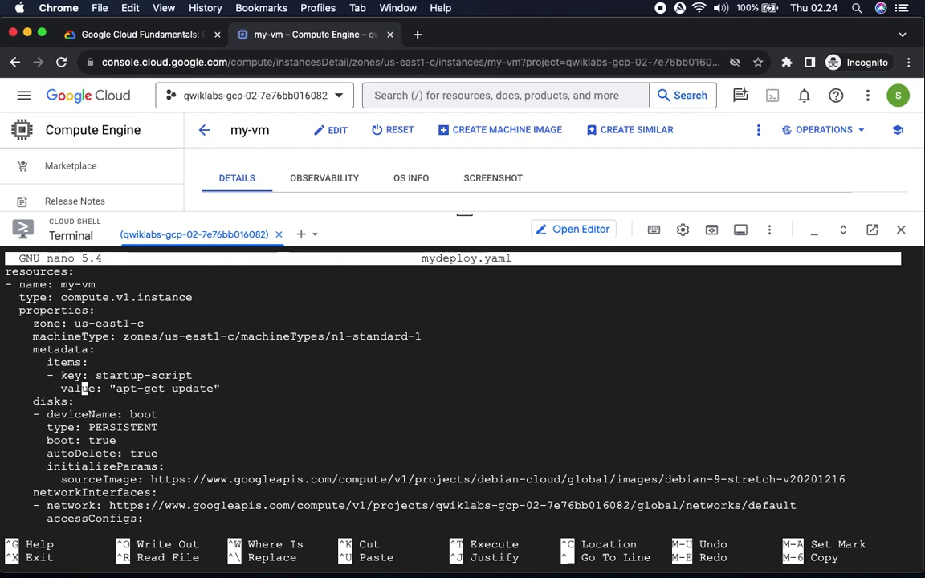
# - Copy "; apt-get install nginx-light -y" from the lab and insert it after "apt-get update" inside the quotes of the startup-script value
pyautogui.click(137, 35)
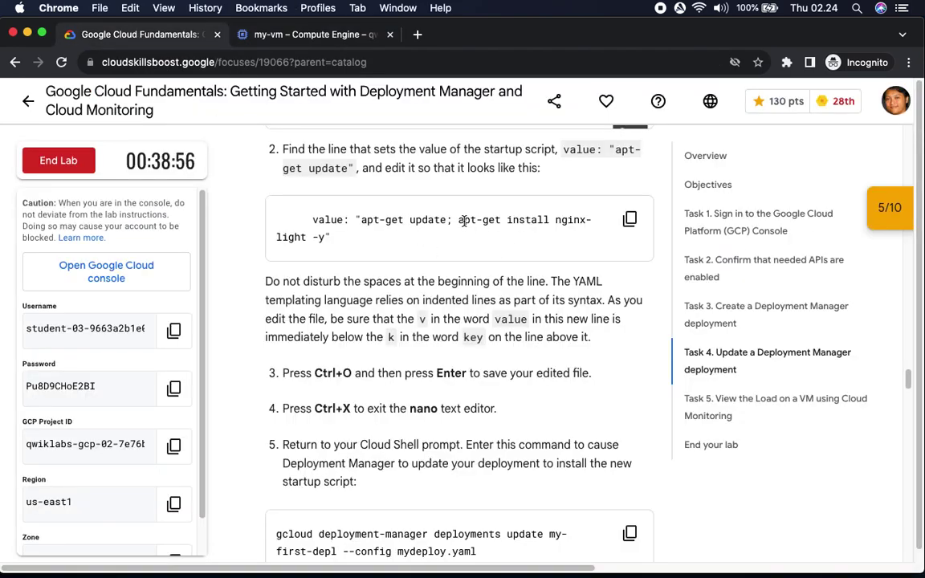
pyautogui.moveTo(459, 222); pyautogui.dragTo(465, 222)
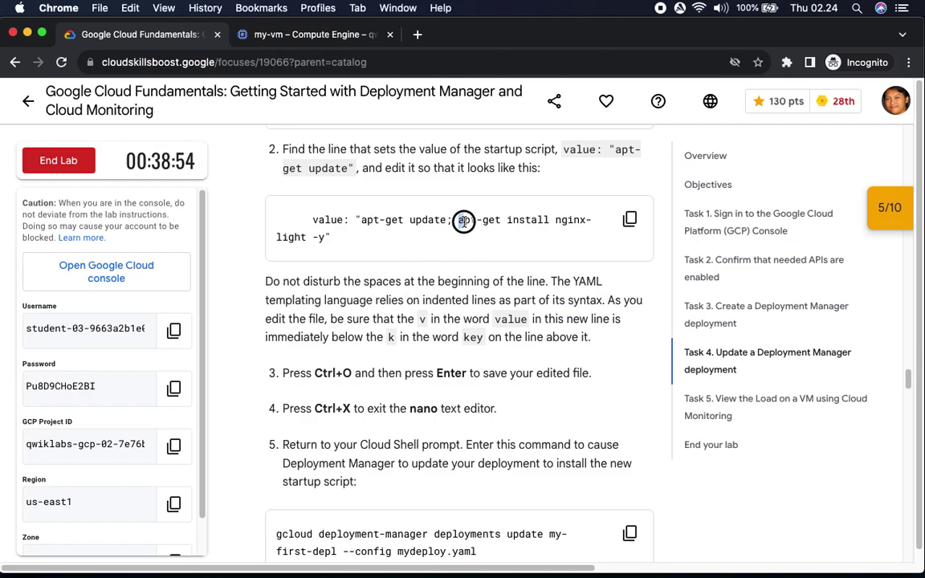
pyautogui.click(257, 34)
pyautogui.click(193, 34)
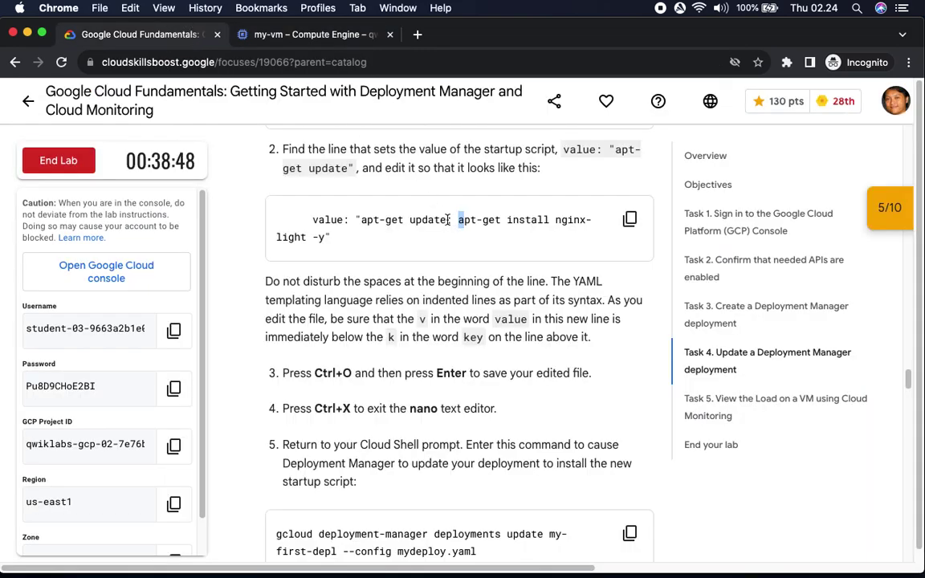
pyautogui.moveTo(448, 220); pyautogui.dragTo(326, 238)
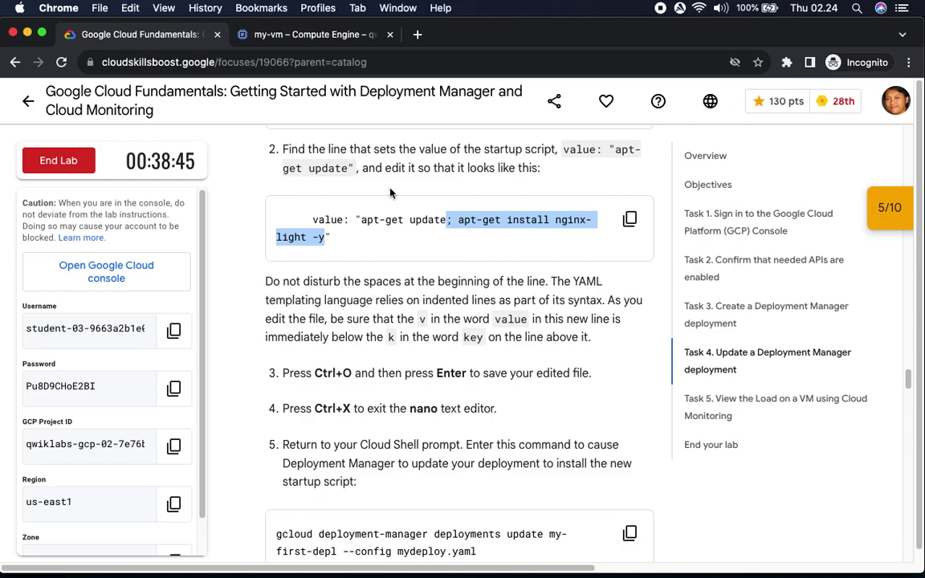
pyautogui.click(289, 35)
pyautogui.press('Right')
pyautogui.press('Right')
pyautogui.press('Right')
pyautogui.press('Right')
pyautogui.press('Right')
pyautogui.press('Right')
pyautogui.press('Right')
pyautogui.press('Right')
pyautogui.press('Right')
pyautogui.press('Right')
pyautogui.press('Right')
pyautogui.press('Right')
pyautogui.press('Right')
pyautogui.press('Right')
pyautogui.press('Right')
pyautogui.press('Right')
pyautogui.press('Right')
pyautogui.press('Right')
pyautogui.press('super+v')
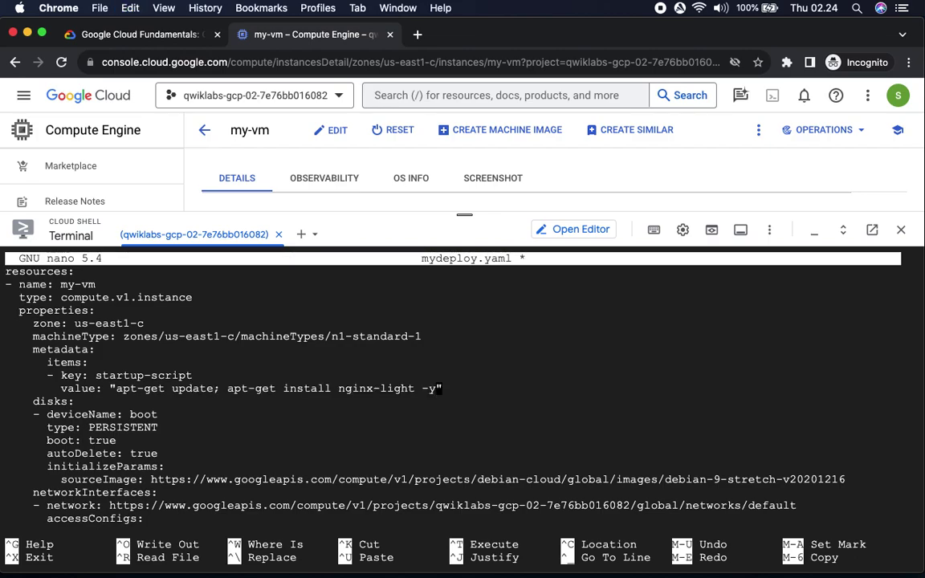
# - Review lab steps 3 and 4, save the edited mydeploy.yaml under the same name and exit nano
pyautogui.click(139, 35)
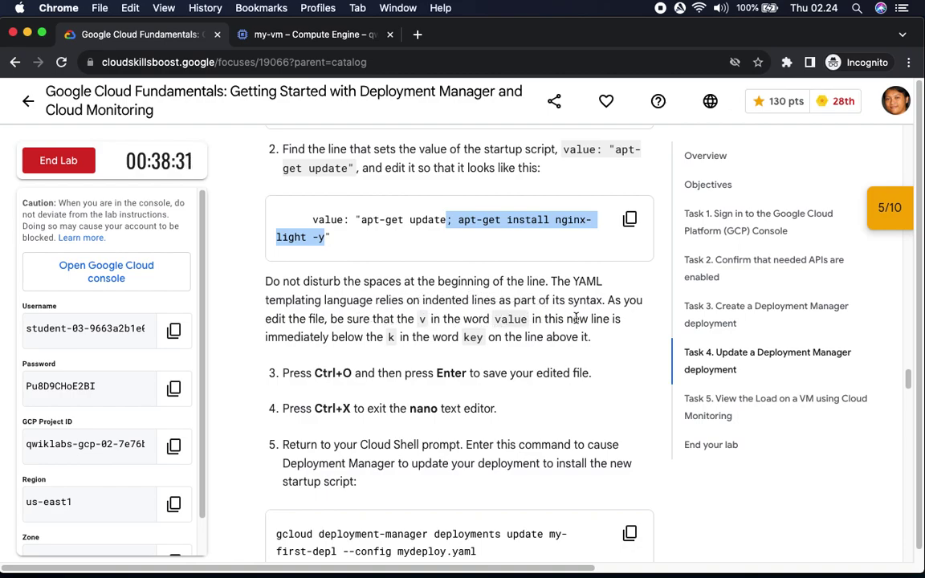
pyautogui.moveTo(423, 300); pyautogui.dragTo(491, 305)
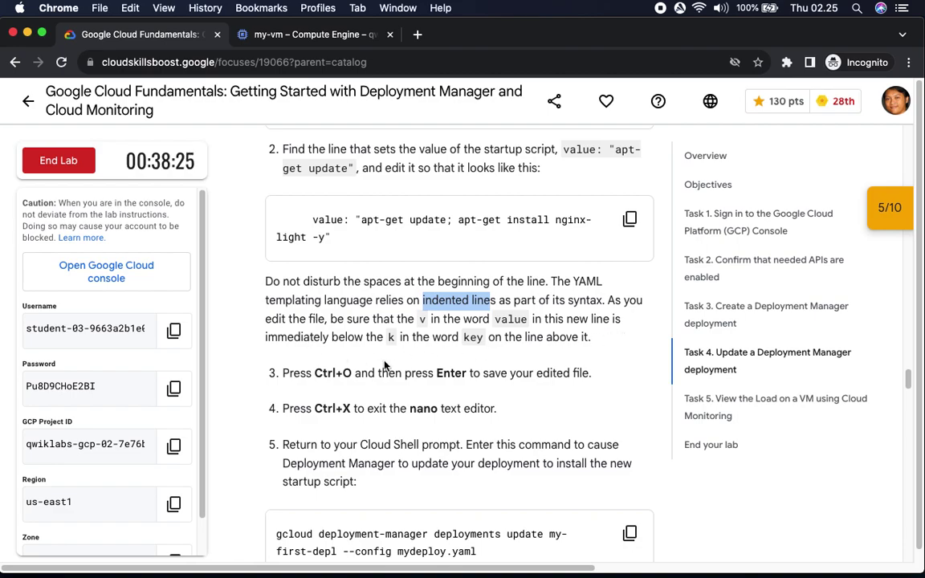
pyautogui.moveTo(315, 373); pyautogui.dragTo(396, 374)
pyautogui.click(484, 374)
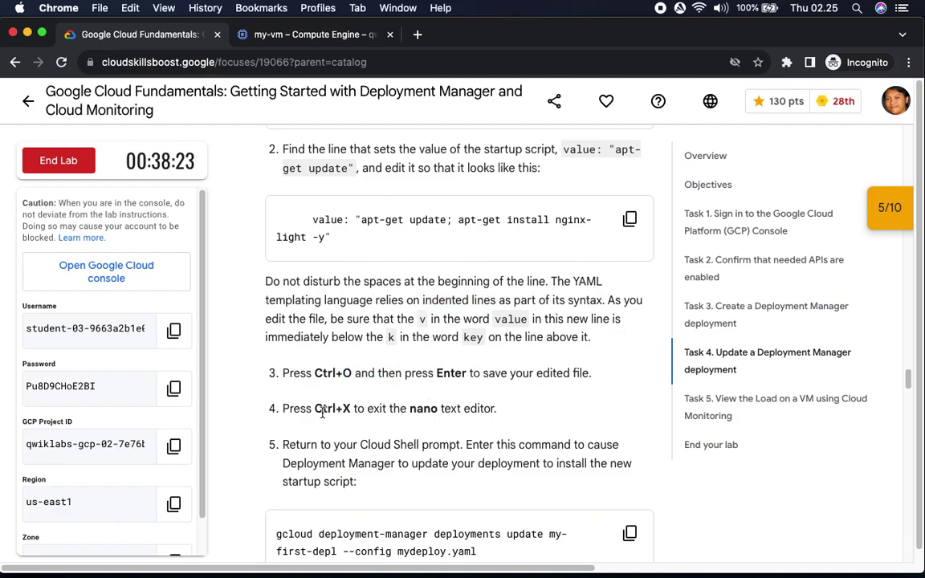
pyautogui.moveTo(324, 409); pyautogui.dragTo(496, 410)
pyautogui.click(304, 35)
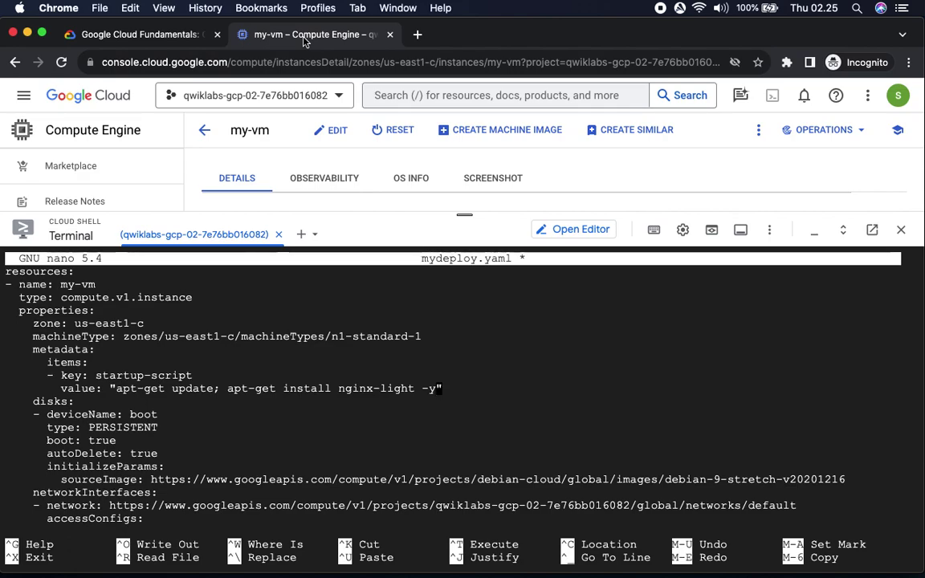
pyautogui.hotkey('ctrl', 'o')
pyautogui.press('Return')
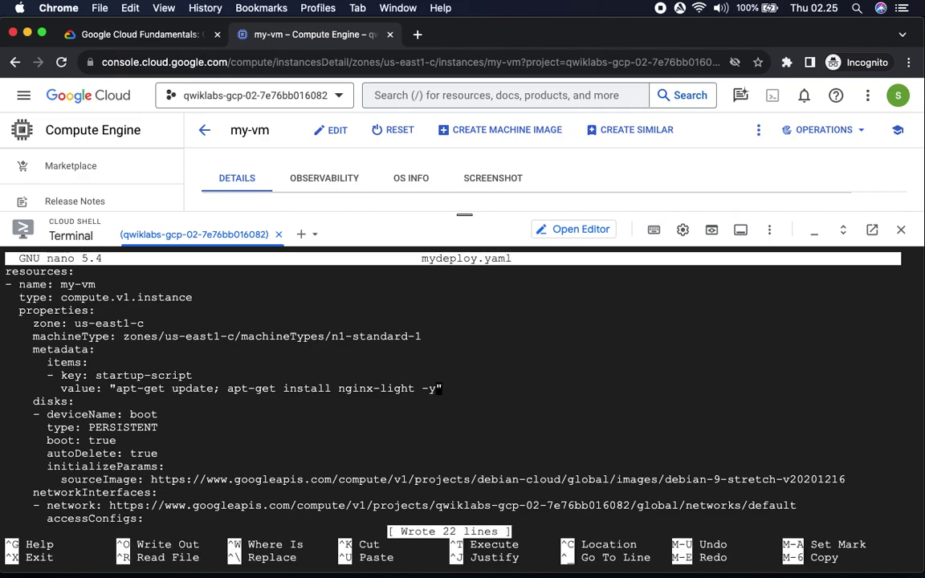
pyautogui.hotkey('ctrl', 'x')
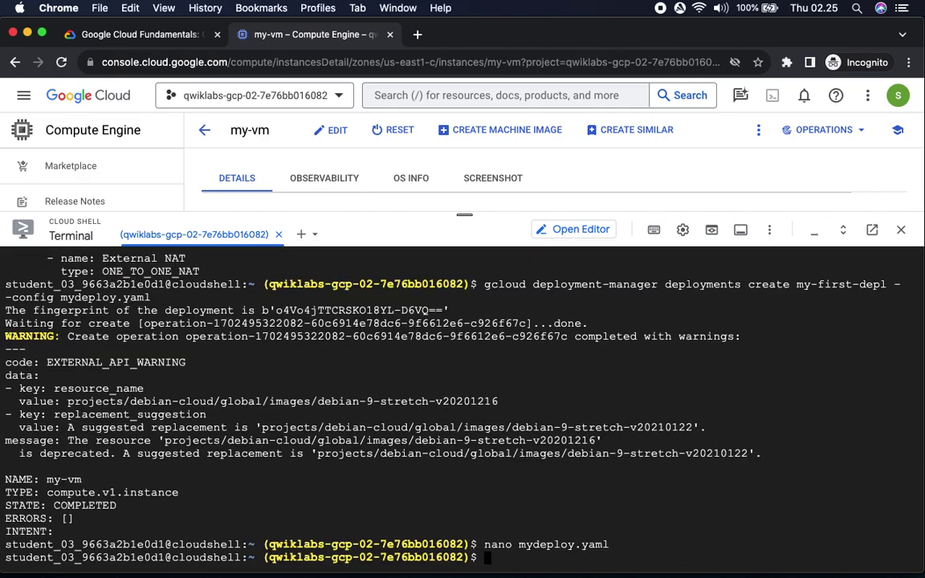
# - Copy the step 5 command from the lab and run gcloud deployment-manager deployments update my-first-depl --config mydeploy.yaml in Cloud Shell
pyautogui.click(125, 34)
pyautogui.scroll(-5, 455, 299)
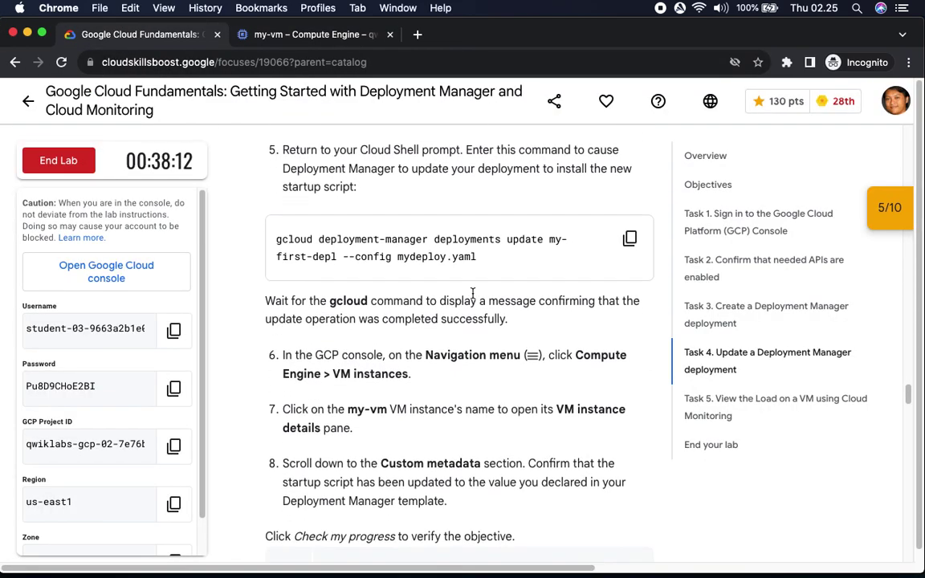
pyautogui.click(630, 239)
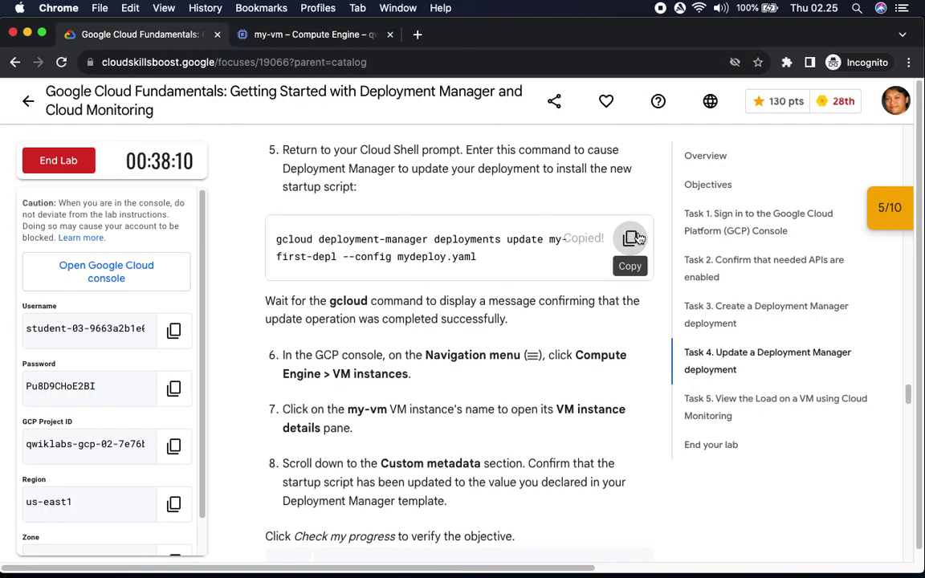
pyautogui.click(297, 35)
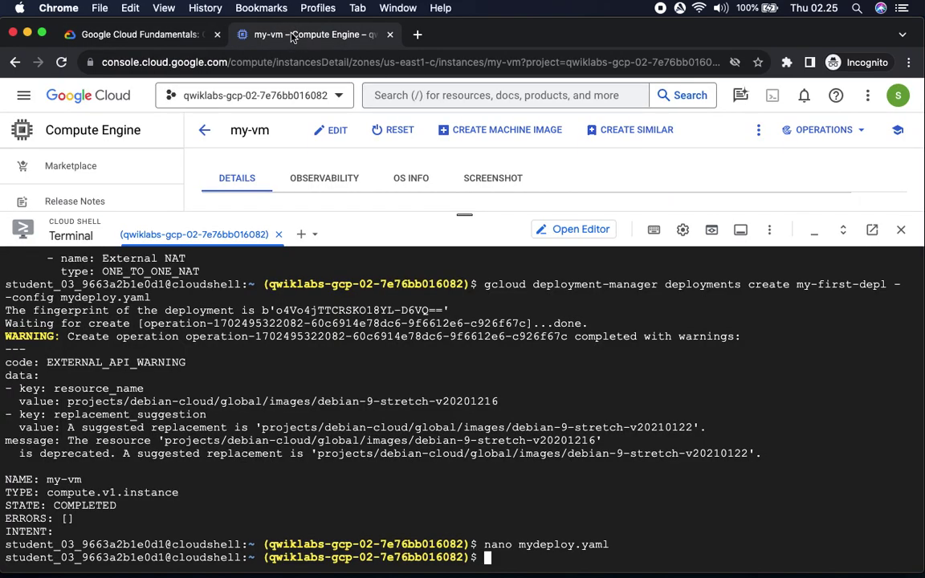
pyautogui.press('super+v')
pyautogui.press('Return')
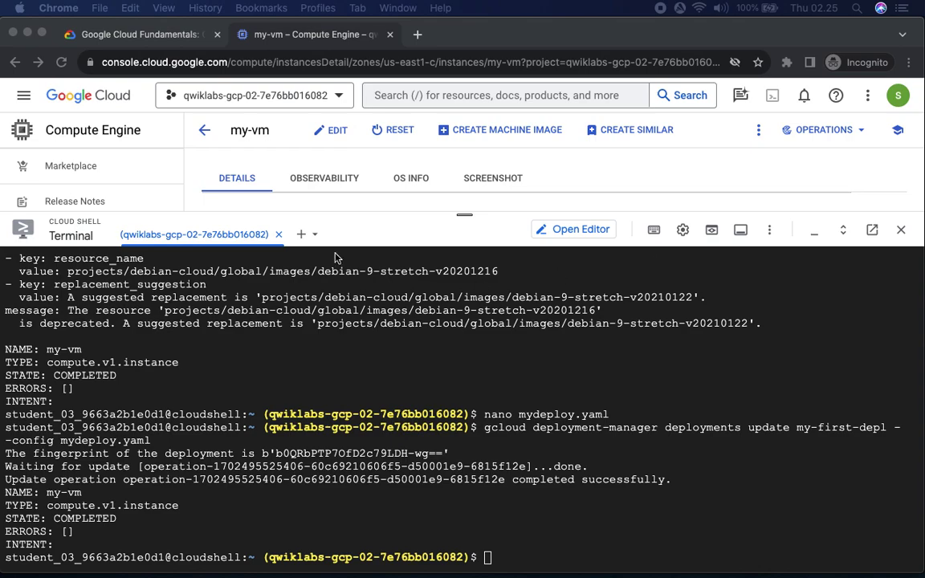
# - Check lab step 6, shrink the Cloud Shell terminal and open the Compute Engine VM instances list
pyautogui.click(137, 32)
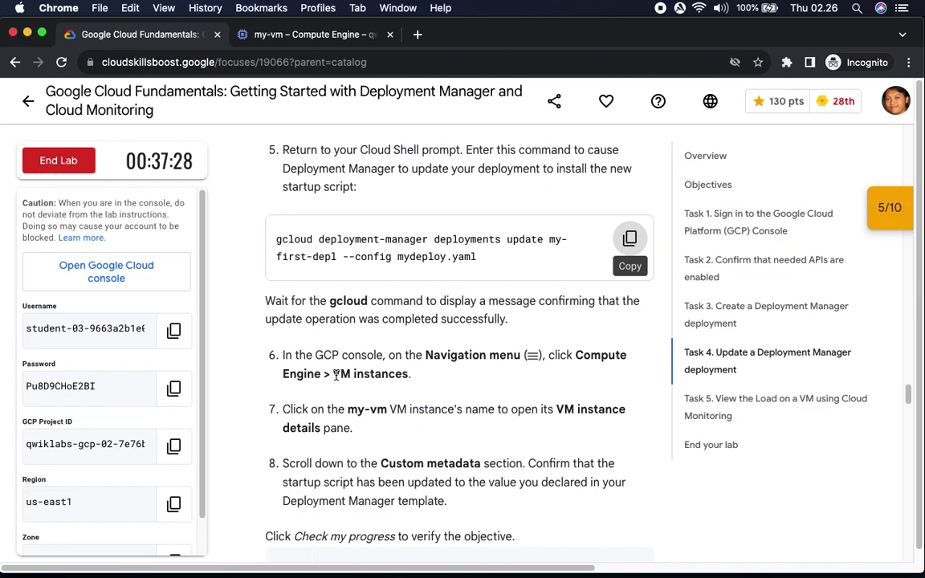
pyautogui.moveTo(324, 374); pyautogui.dragTo(411, 374)
pyautogui.click(297, 34)
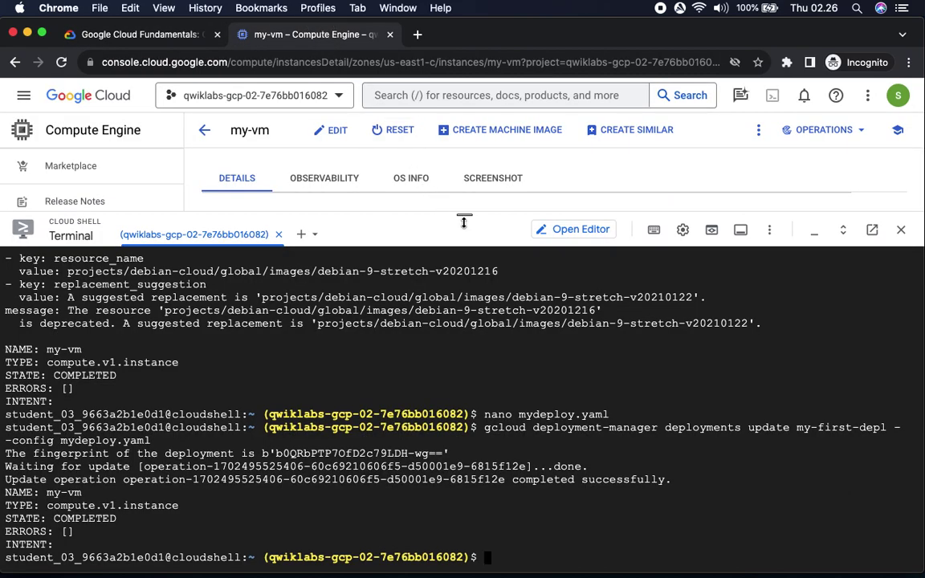
pyautogui.moveTo(463, 213); pyautogui.dragTo(462, 482)
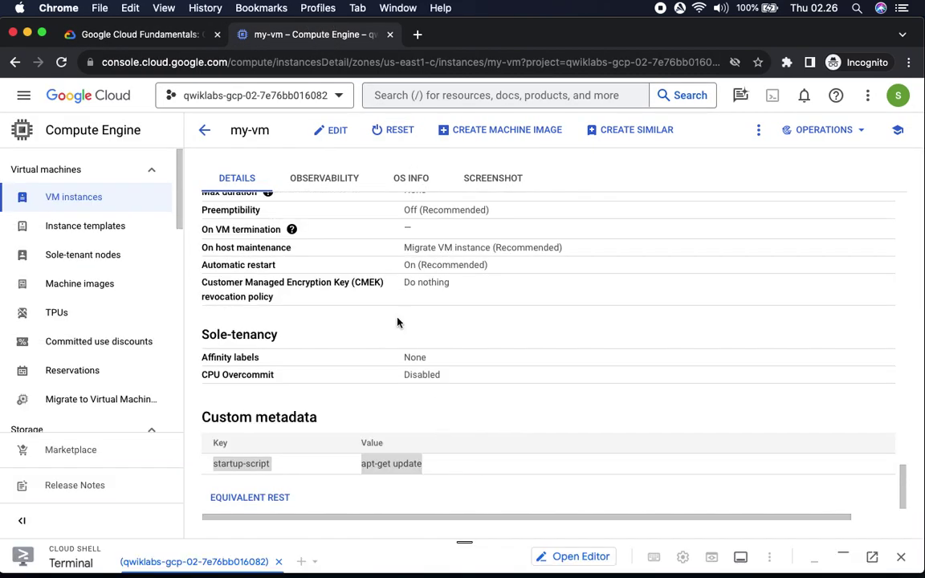
pyautogui.click(64, 202)
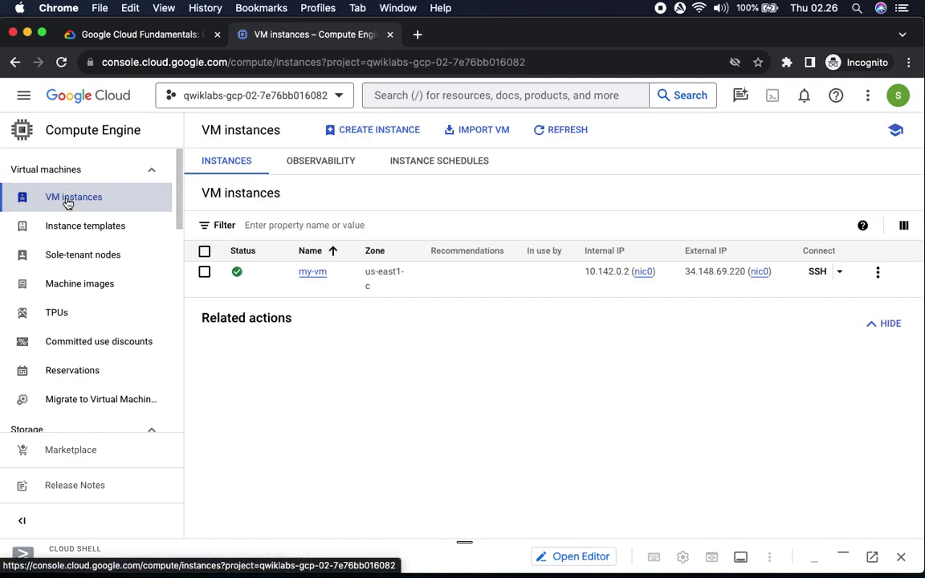
# - Check step 7 of the lab instructions and open the details page of my-vm from the instances list
pyautogui.click(116, 35)
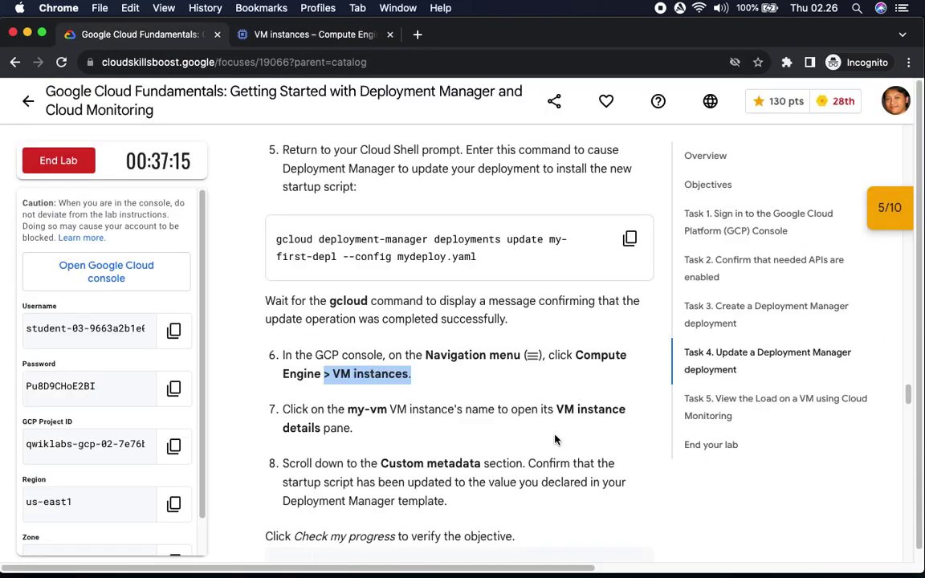
pyautogui.moveTo(557, 410); pyautogui.dragTo(524, 434)
pyautogui.scroll(-5, 524, 434)
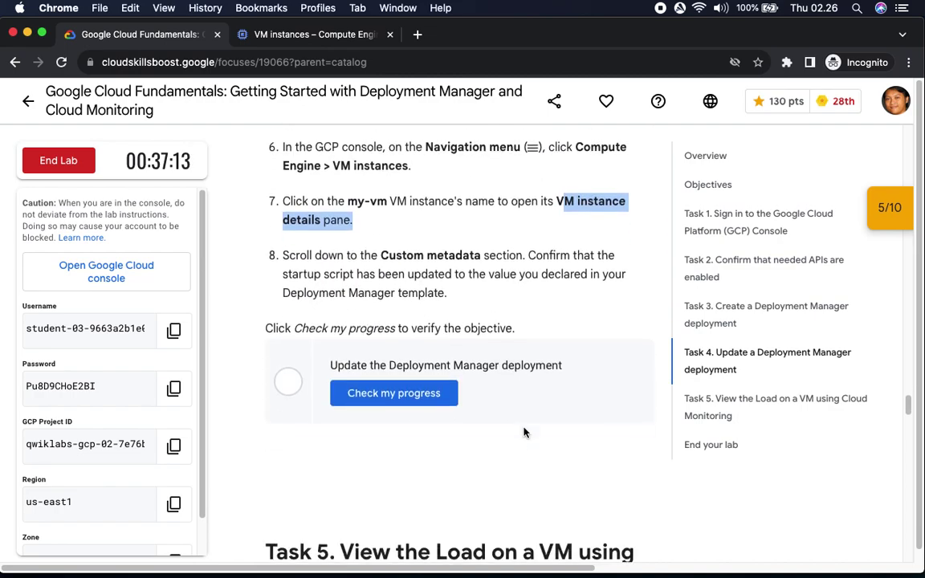
pyautogui.click(313, 42)
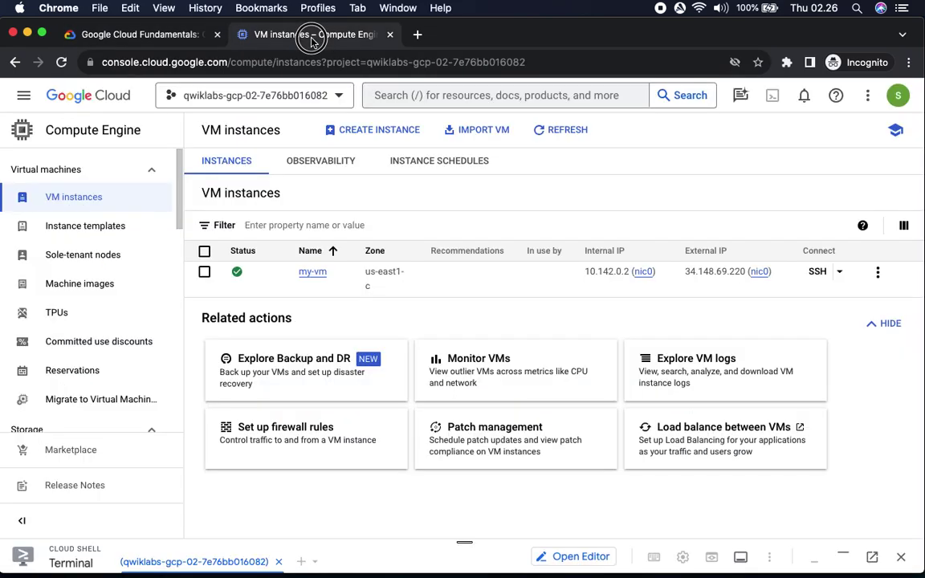
pyautogui.click(312, 270)
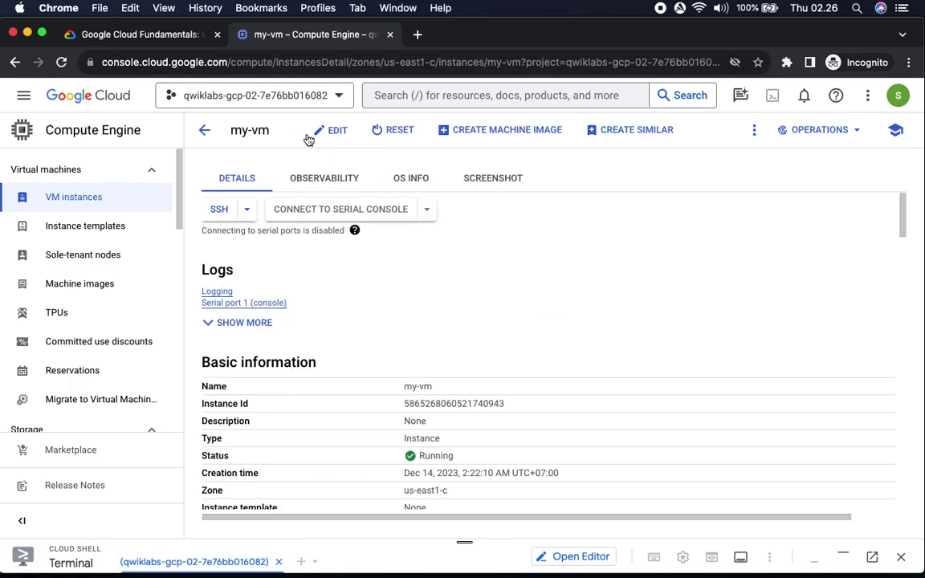
# - Following lab step 8, examine the startup-script value in the Custom metadata section of my-vm's details
pyautogui.click(170, 35)
pyautogui.moveTo(380, 256); pyautogui.dragTo(499, 273)
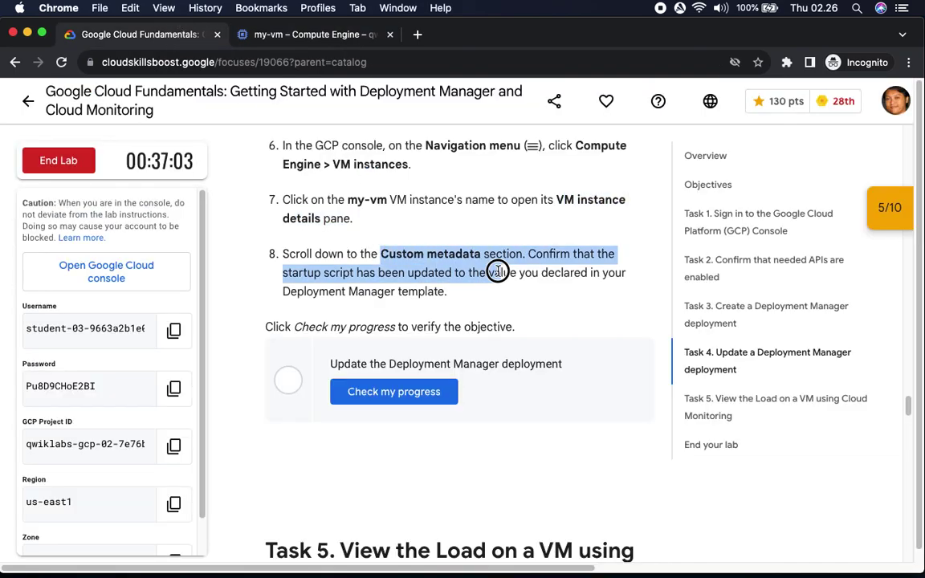
pyautogui.click(290, 36)
pyautogui.scroll(-10, 403, 319)
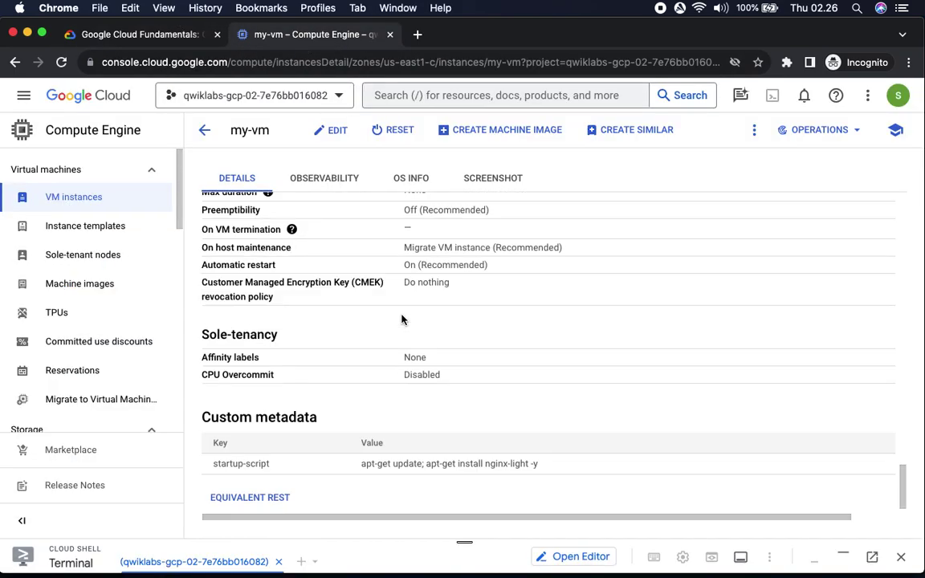
pyautogui.moveTo(356, 470); pyautogui.dragTo(563, 467)
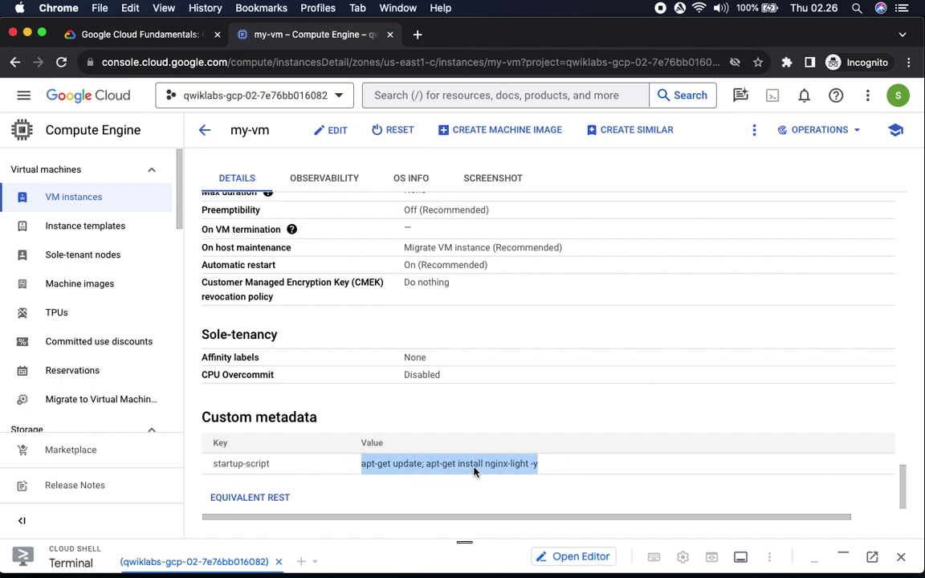
# - Check progress for the objective Update the Deployment Manager deployment, also in the Checkpoints list, and go on to the Task 5 instructions
pyautogui.click(138, 34)
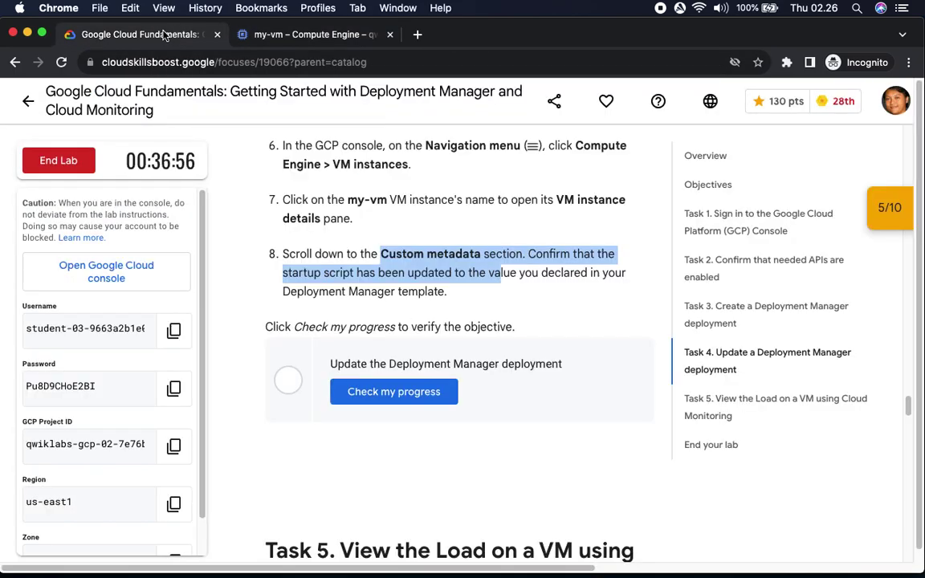
pyautogui.click(416, 393)
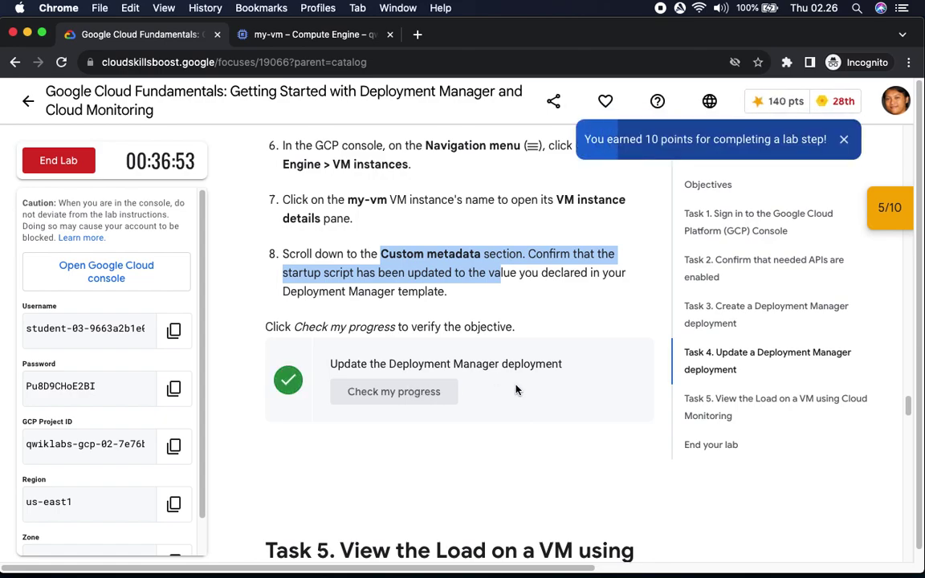
pyautogui.click(890, 208)
pyautogui.click(762, 300)
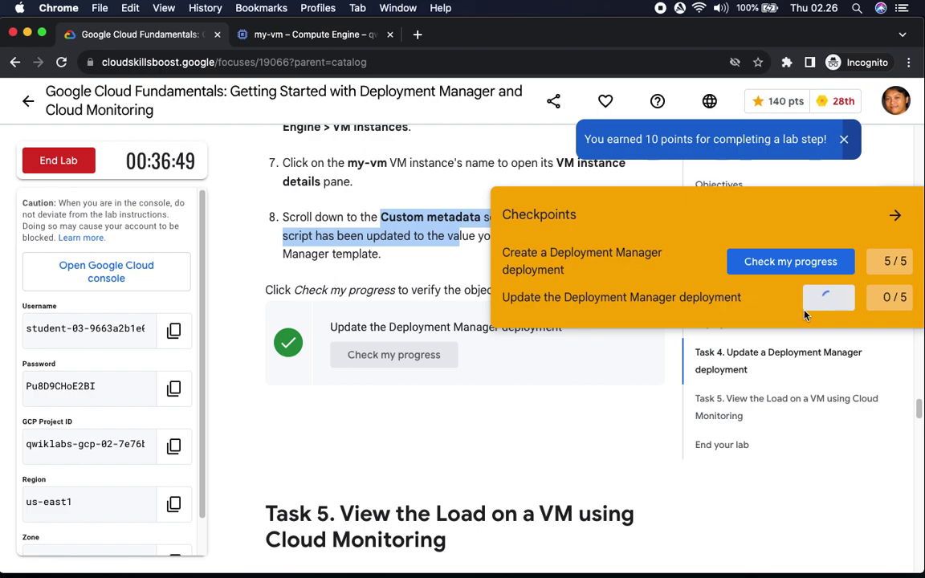
pyautogui.click(899, 215)
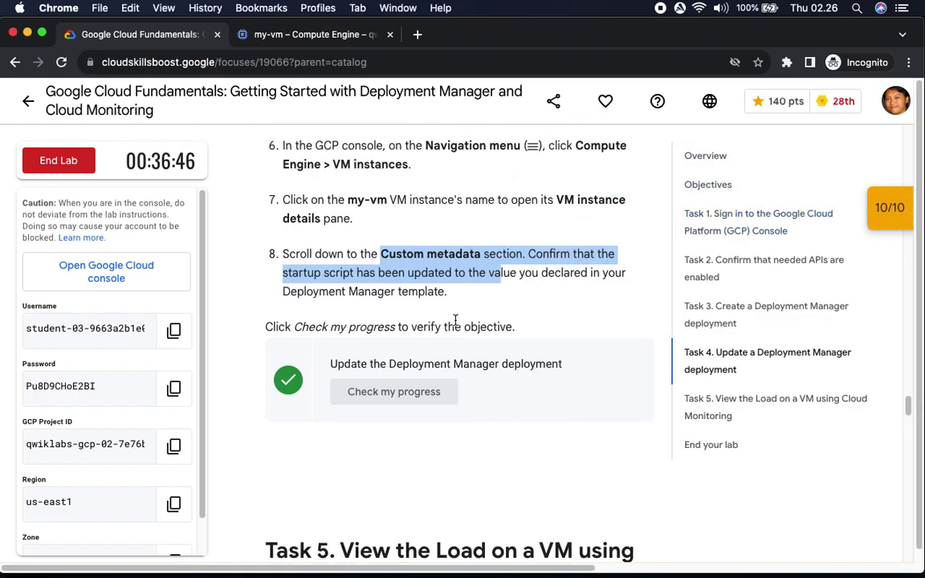
pyautogui.scroll(-5, 456, 323)
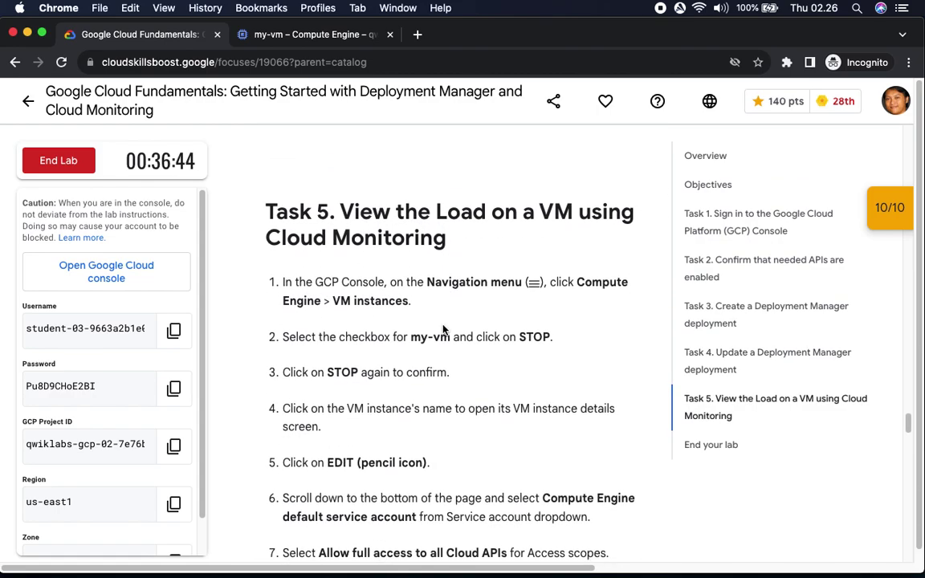
# - Check steps 1 and 2 of the Task 5 lab instructions and open the Compute Engine VM instances list
pyautogui.scroll(-2, 322, 314)
pyautogui.scroll(-1, 343, 307)
pyautogui.moveTo(589, 151); pyautogui.dragTo(593, 182)
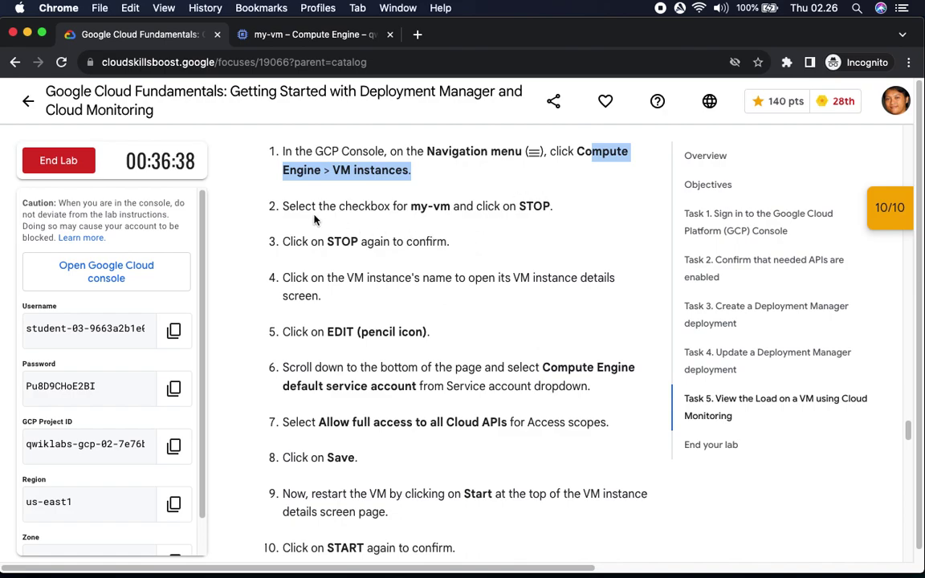
pyautogui.moveTo(411, 207); pyautogui.dragTo(570, 219)
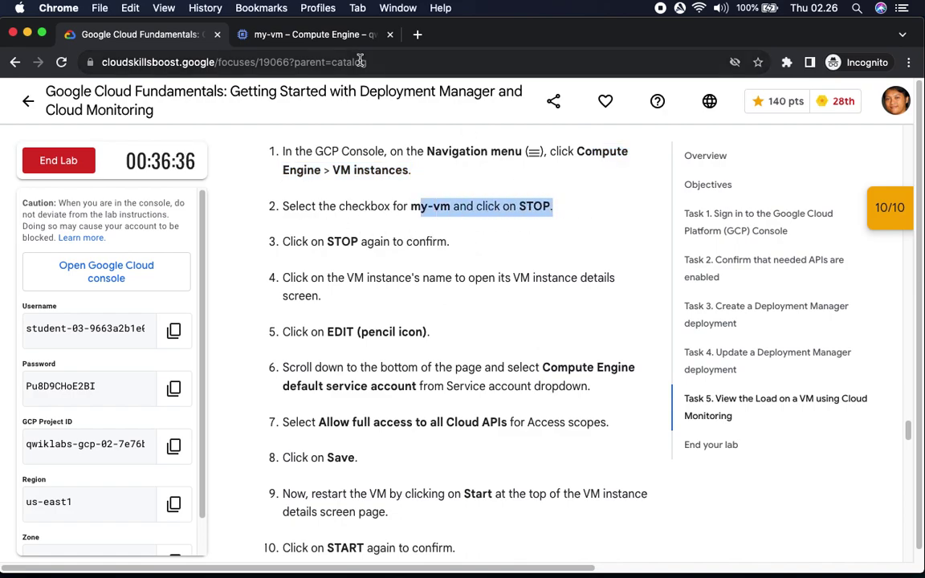
pyautogui.click(314, 34)
pyautogui.click(62, 201)
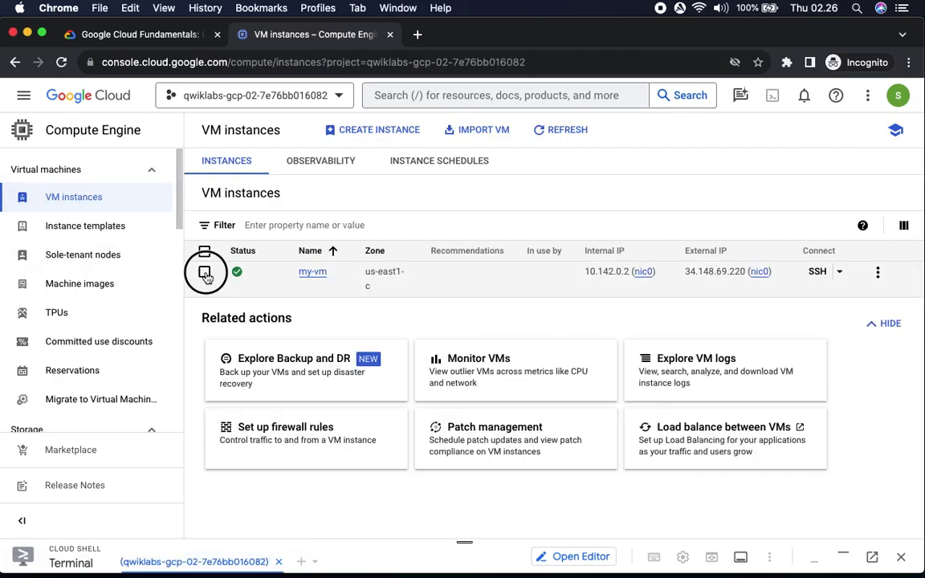
# - Select my-vm in the VM instances list and stop it, confirming the shutdown
pyautogui.click(205, 273)
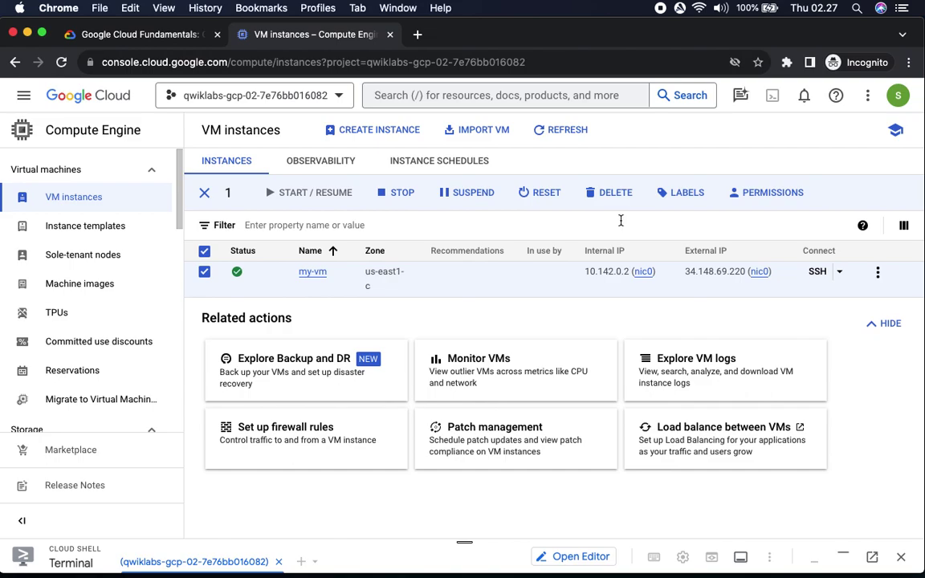
pyautogui.click(384, 192)
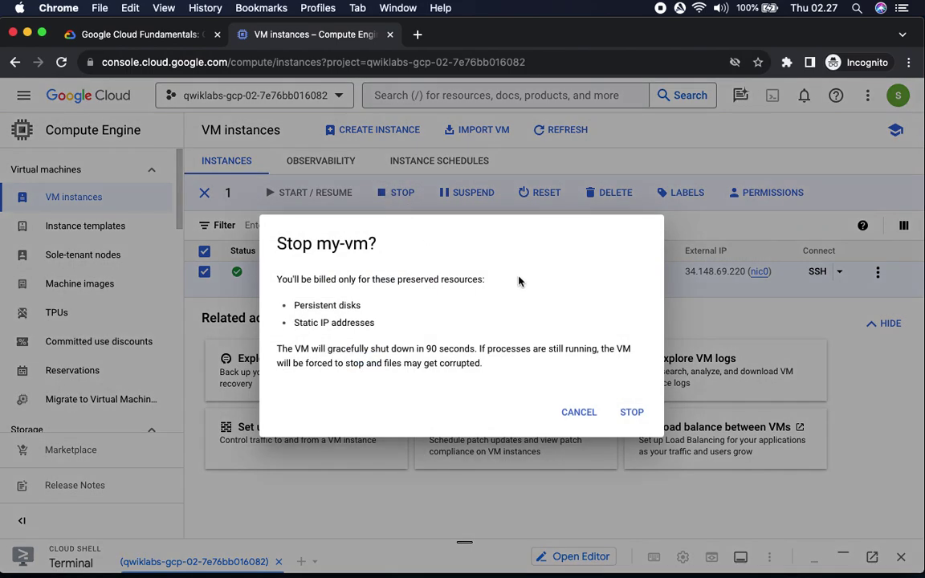
pyautogui.click(632, 415)
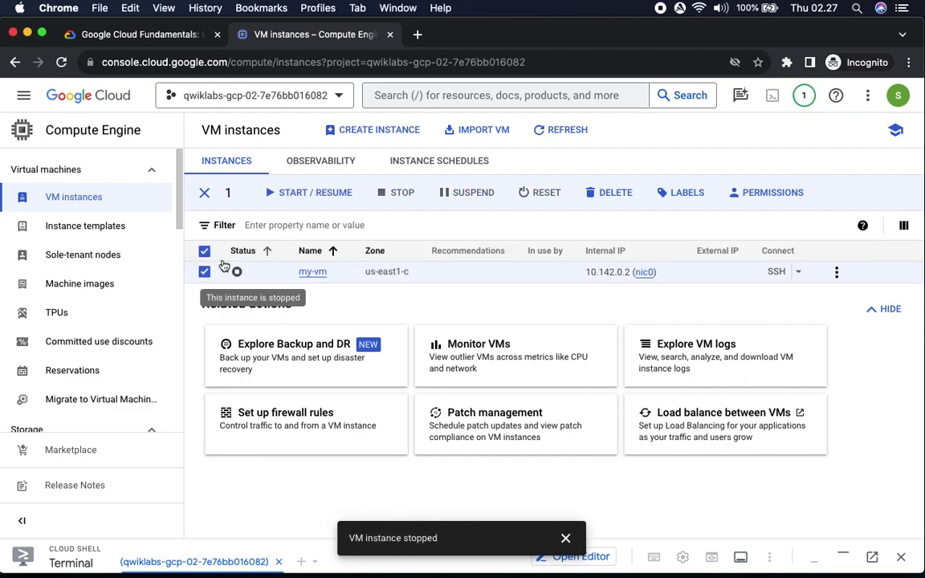
# - Check lab step 4, open the details page of my-vm and put the instance into edit mode
pyautogui.click(144, 35)
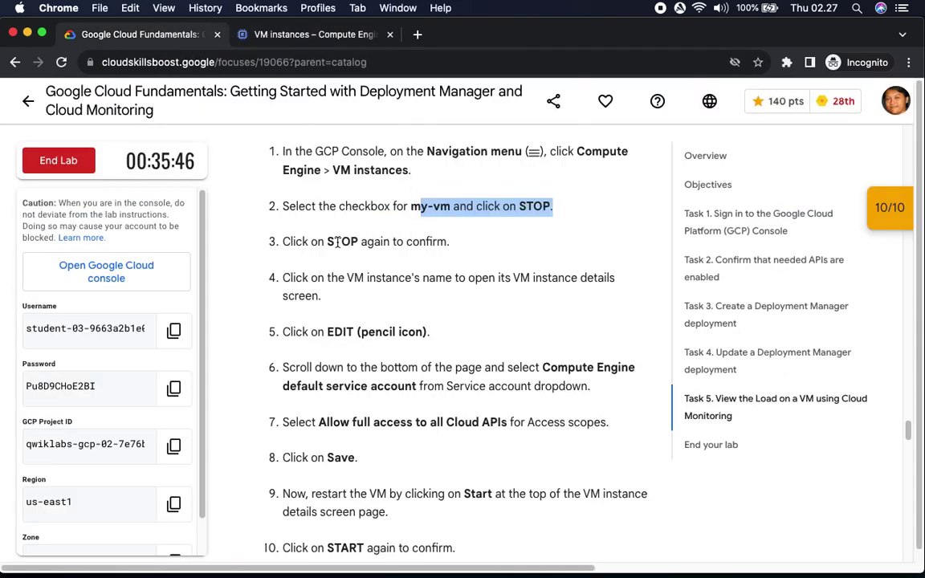
pyautogui.click(394, 277)
pyautogui.moveTo(349, 278); pyautogui.dragTo(508, 302)
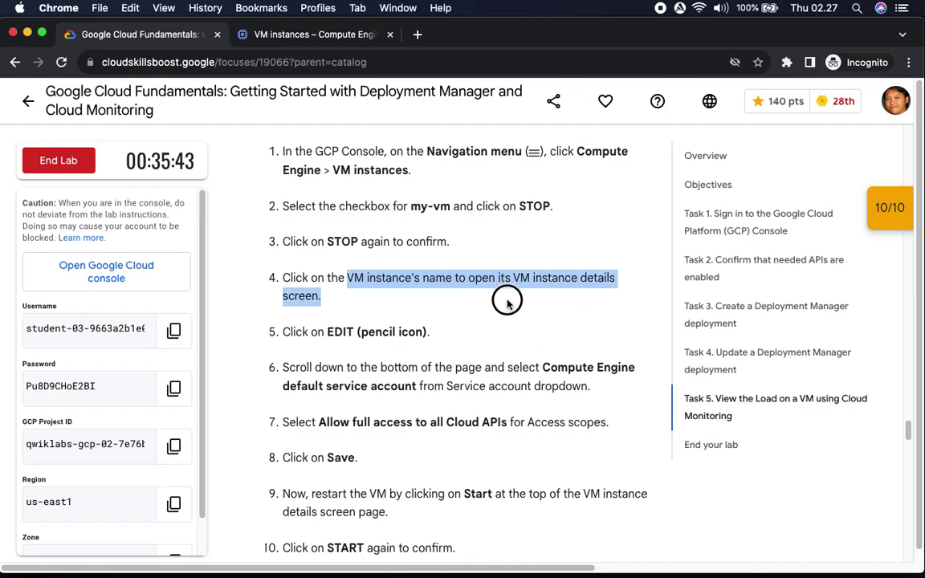
pyautogui.click(282, 34)
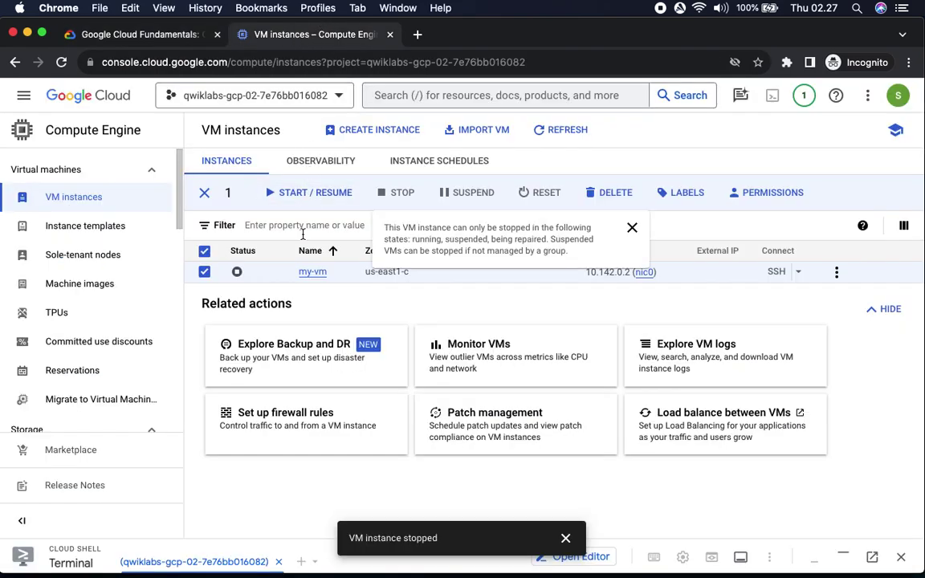
pyautogui.click(314, 275)
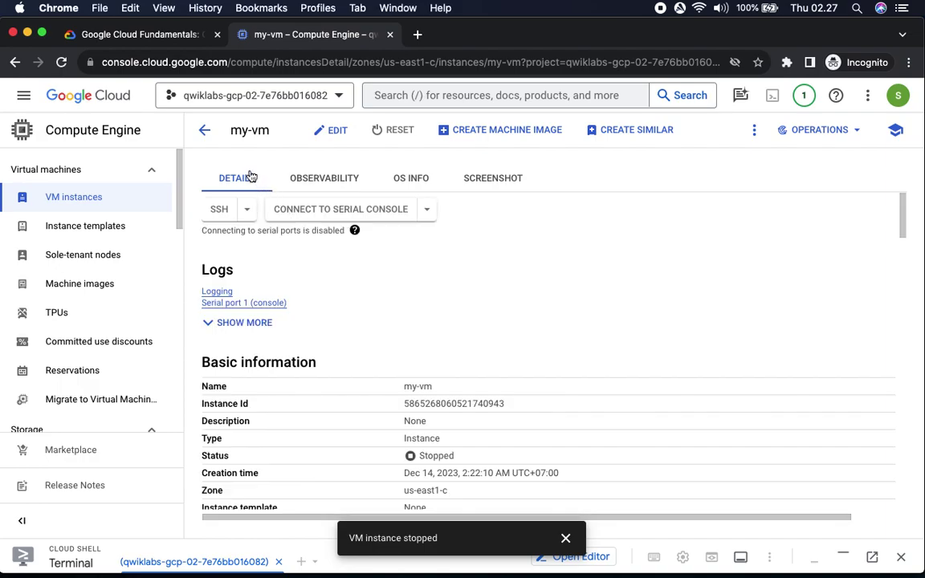
pyautogui.click(335, 132)
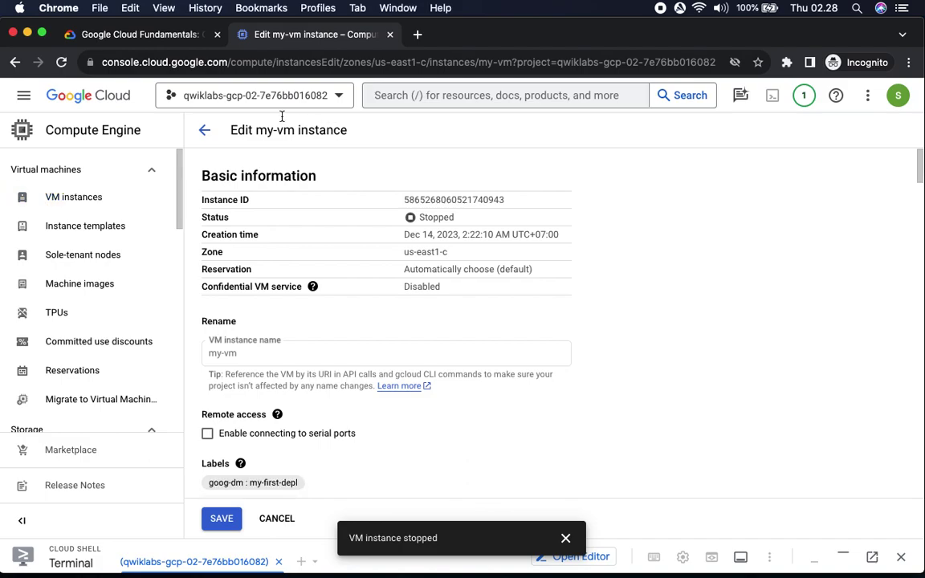
# - Read lab steps 6 and 7 on the service account and access scopes, and return to the my-vm edit page
pyautogui.click(121, 35)
pyautogui.scroll(-1, 367, 364)
pyautogui.scroll(-5, 366, 364)
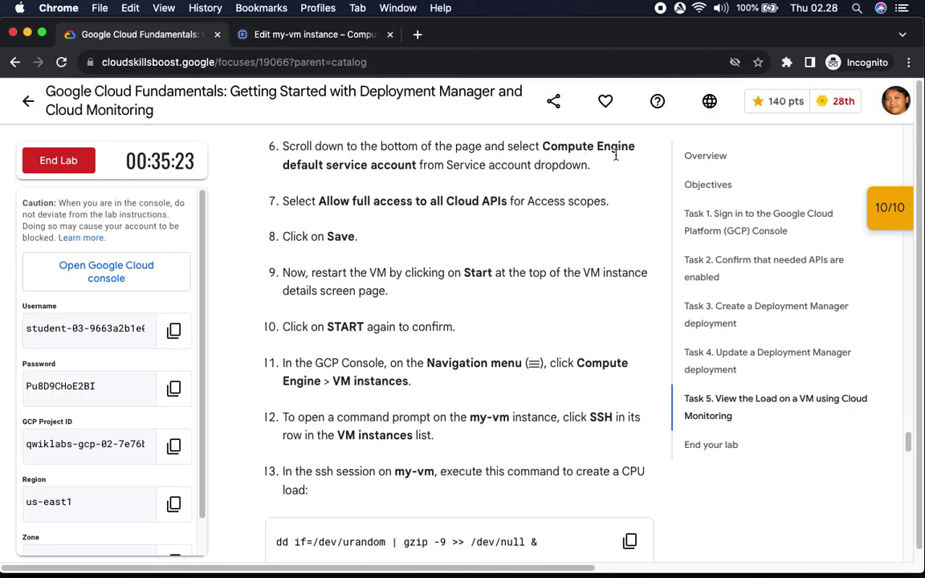
pyautogui.click(310, 36)
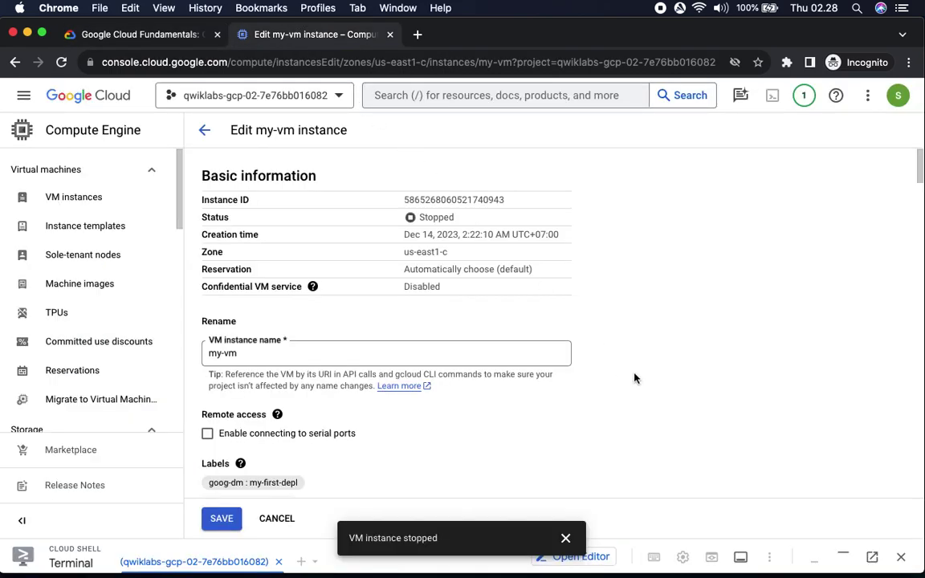
# - Examine the whole my-vm edit form, from Basic information to Sole tenancy, for the service account and access scope settings
pyautogui.scroll(-5, 637, 381)
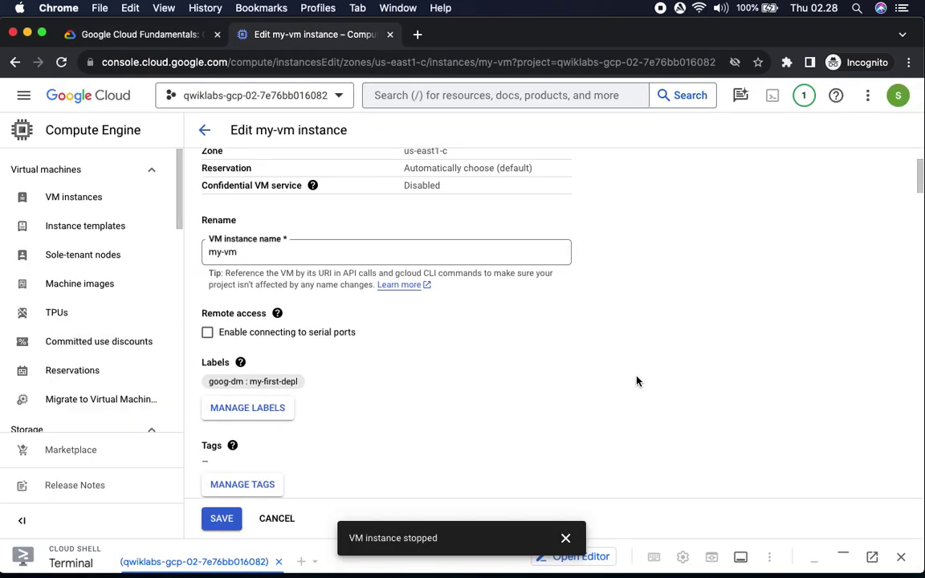
pyautogui.scroll(-10, 637, 381)
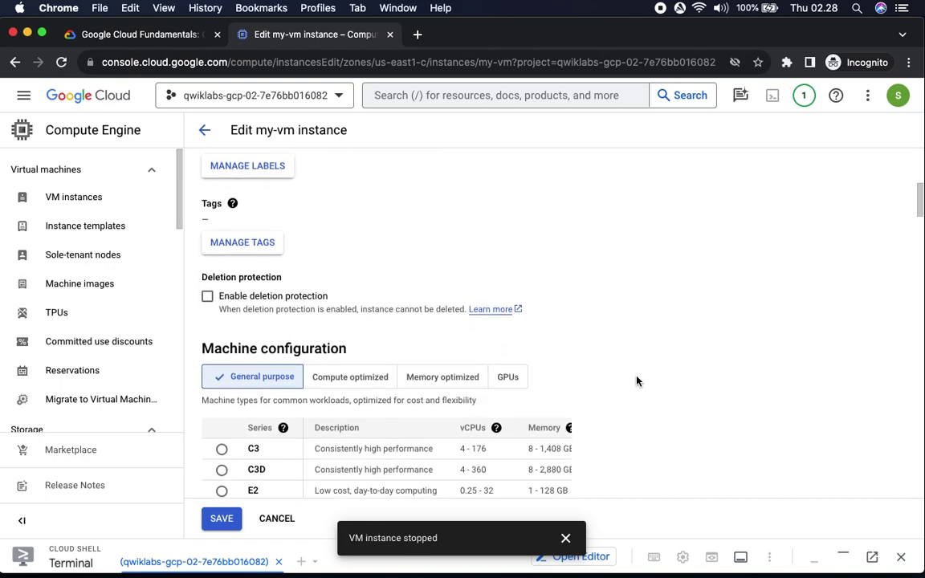
pyautogui.scroll(-5, 637, 381)
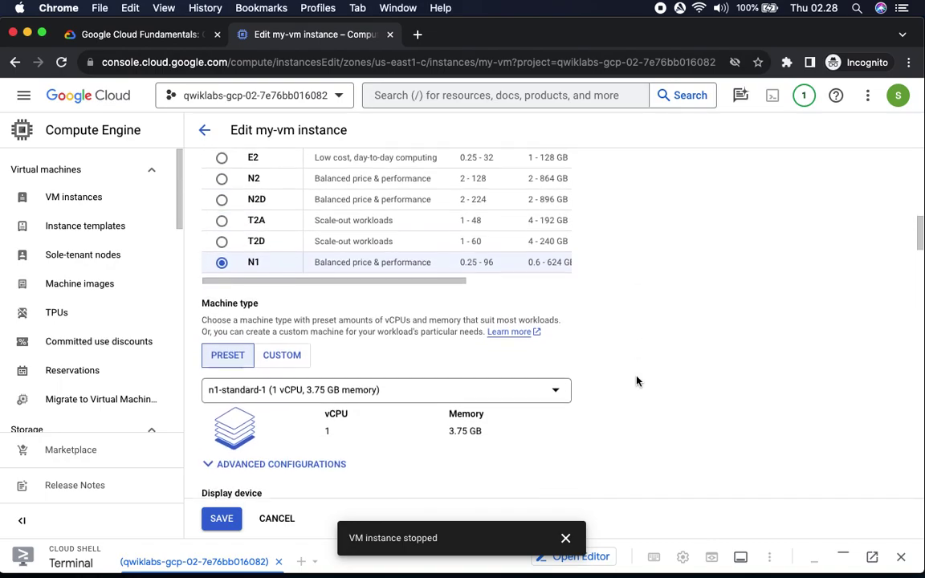
pyautogui.scroll(-4, 637, 381)
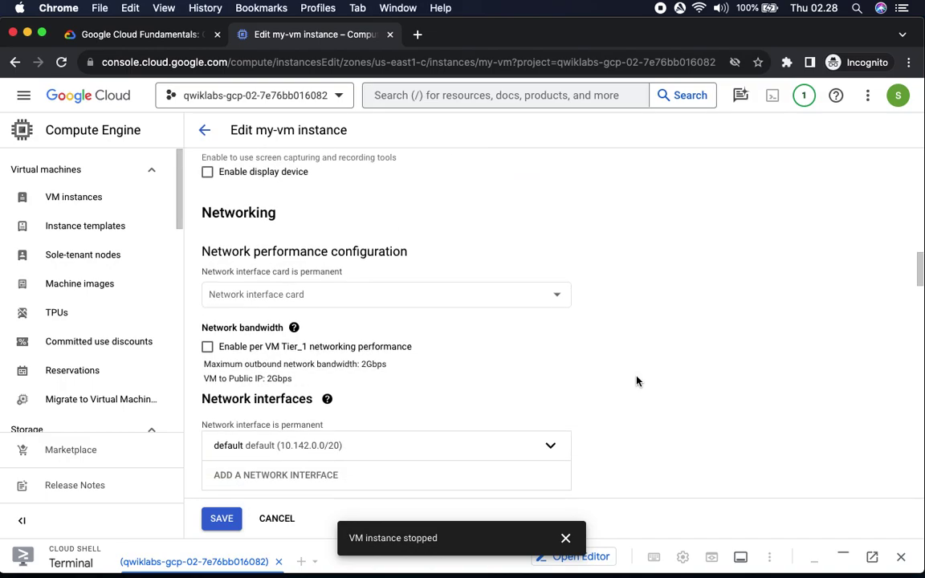
pyautogui.scroll(-4, 637, 381)
pyautogui.scroll(-1, 637, 380)
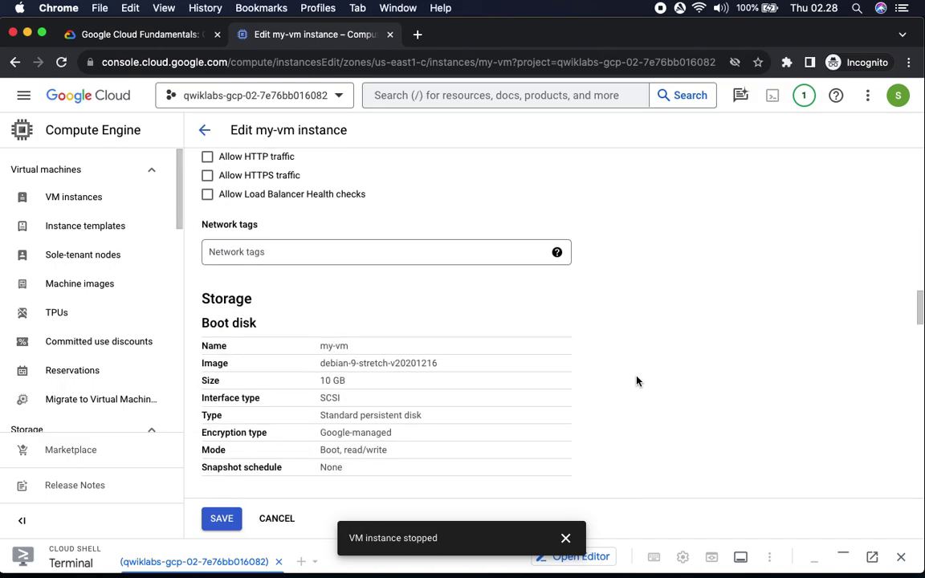
pyautogui.scroll(-3, 638, 380)
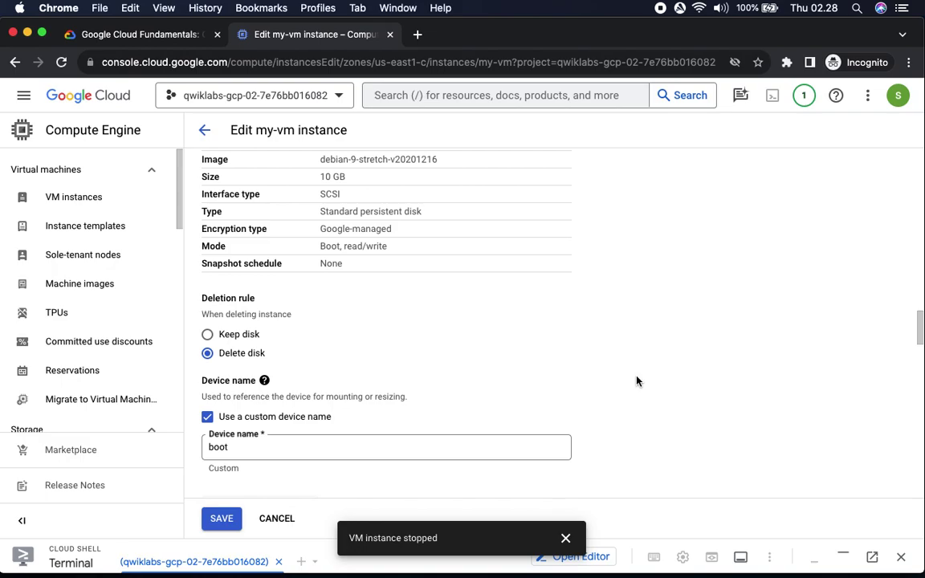
pyautogui.scroll(-5, 638, 380)
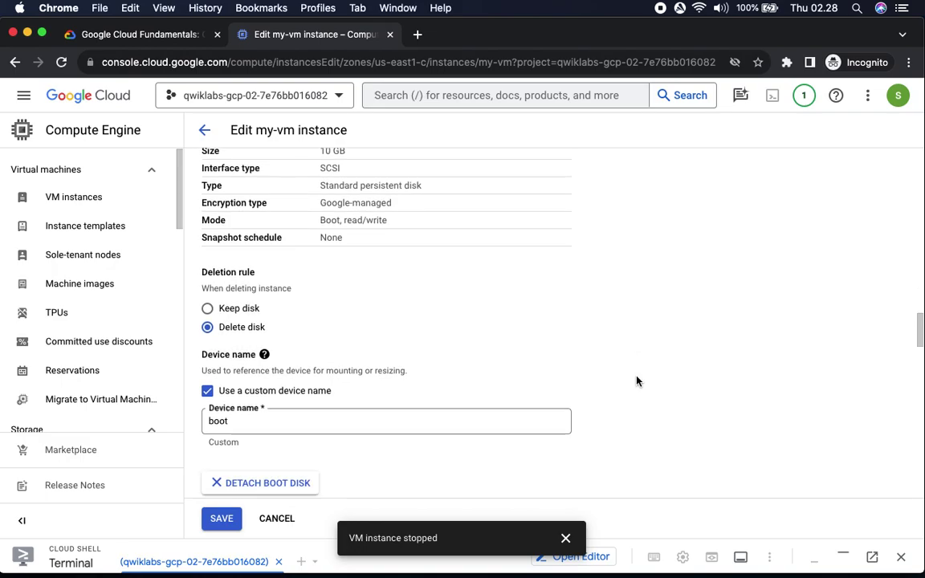
pyautogui.scroll(-2, 637, 381)
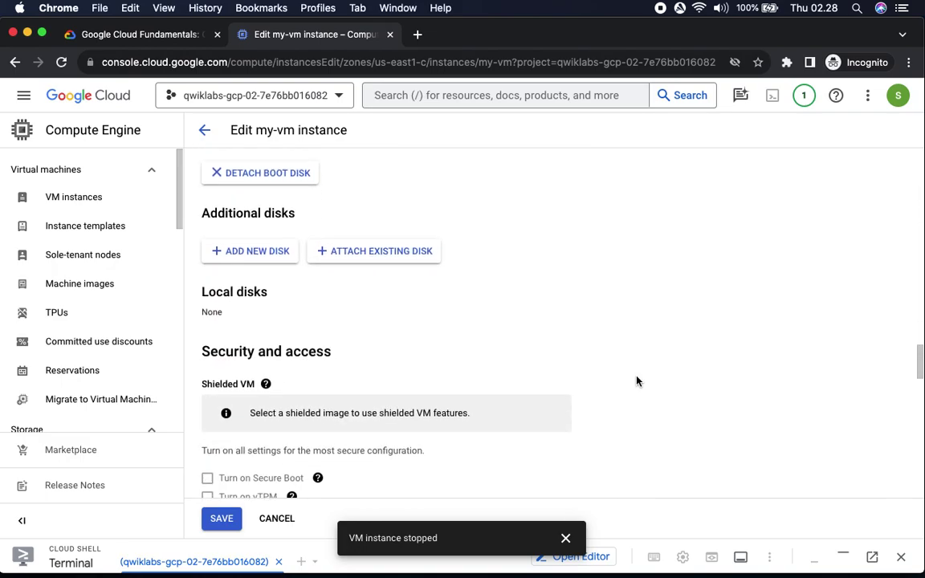
pyautogui.scroll(-3, 637, 381)
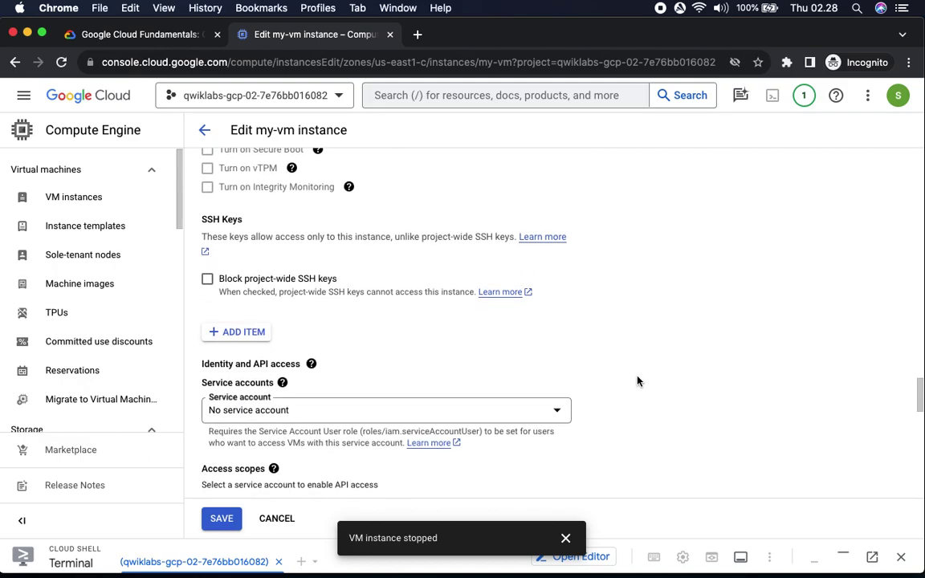
pyautogui.scroll(-2, 637, 381)
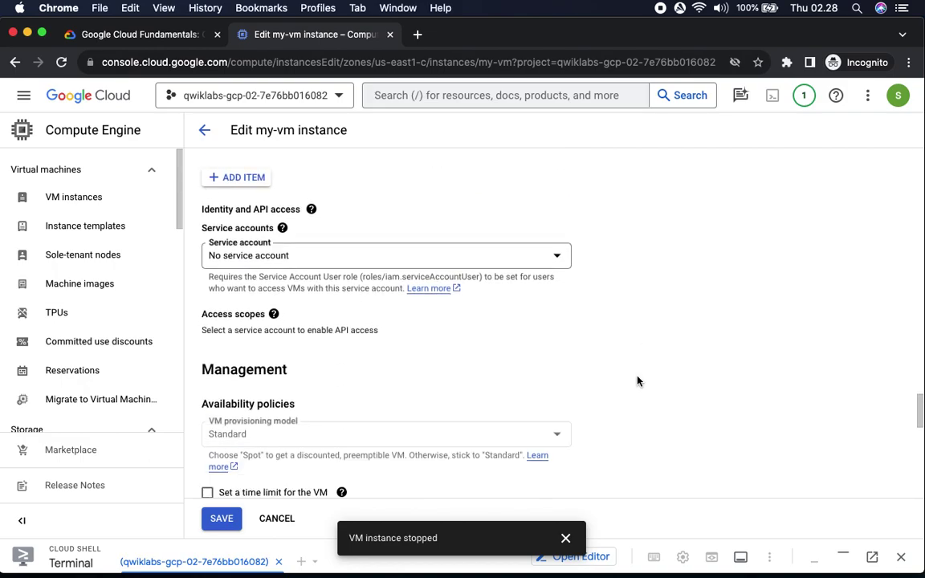
pyautogui.scroll(-4, 637, 381)
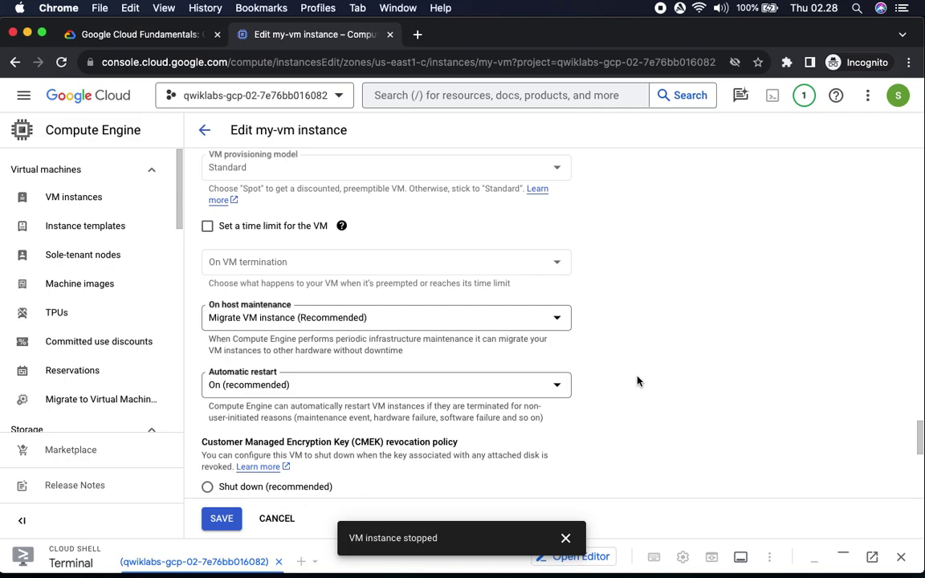
pyautogui.scroll(-3, 649, 381)
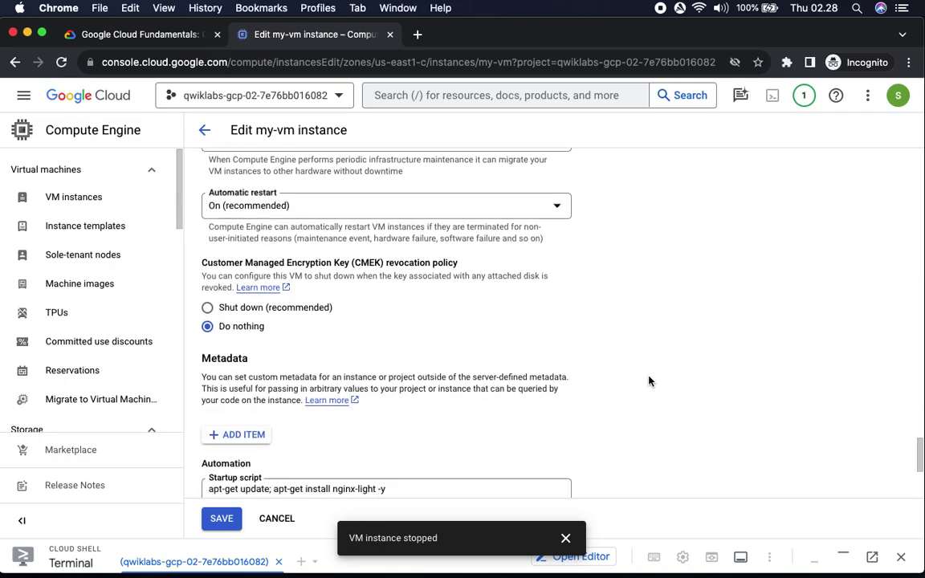
pyautogui.scroll(-3, 649, 381)
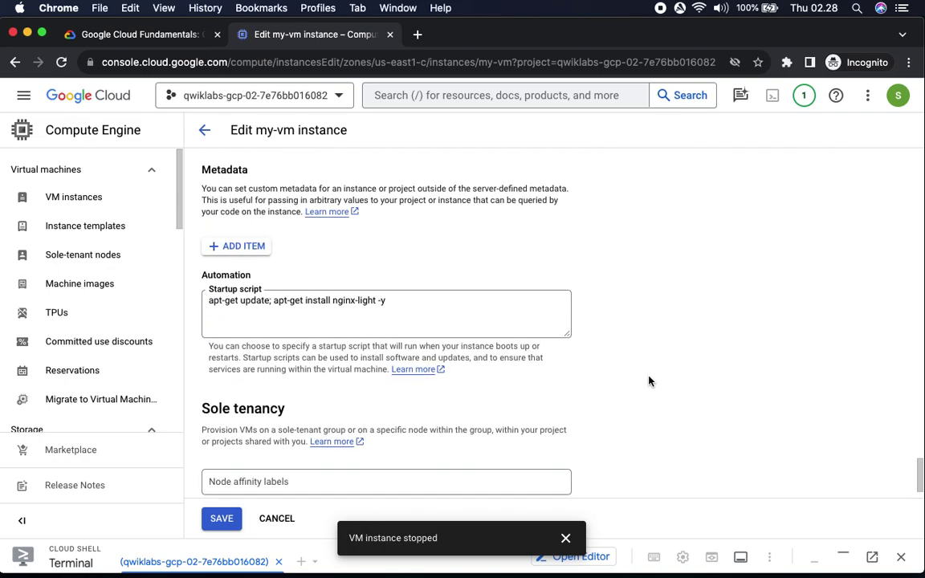
pyautogui.scroll(-1, 649, 381)
pyautogui.scroll(20, 649, 381)
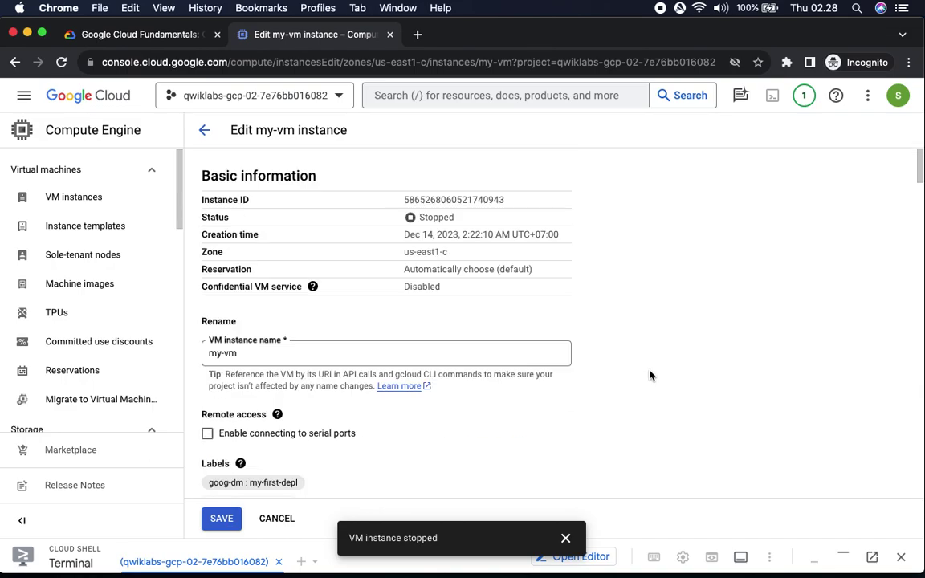
# - Reread lab step 6 to check which service account the instance needs
pyautogui.click(165, 34)
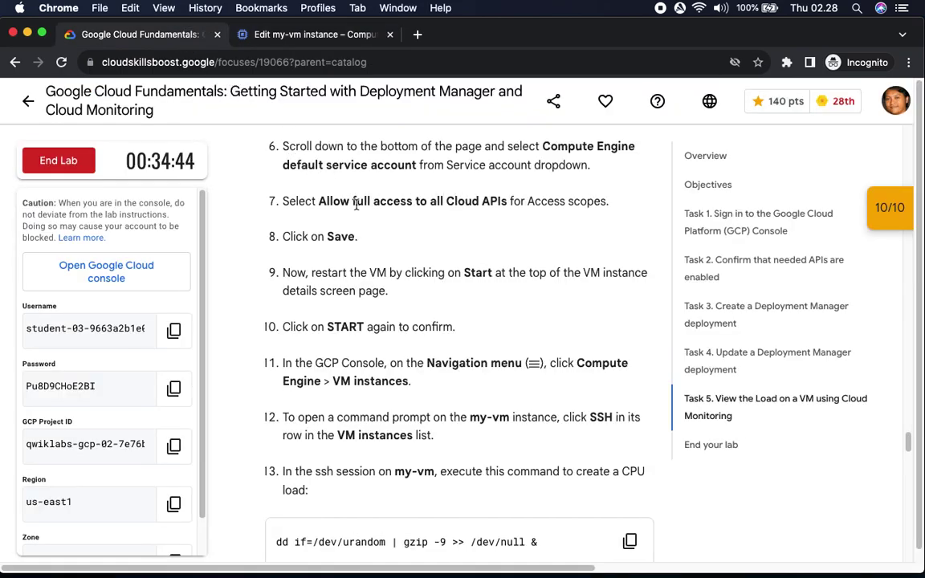
pyautogui.scroll(3, 438, 200)
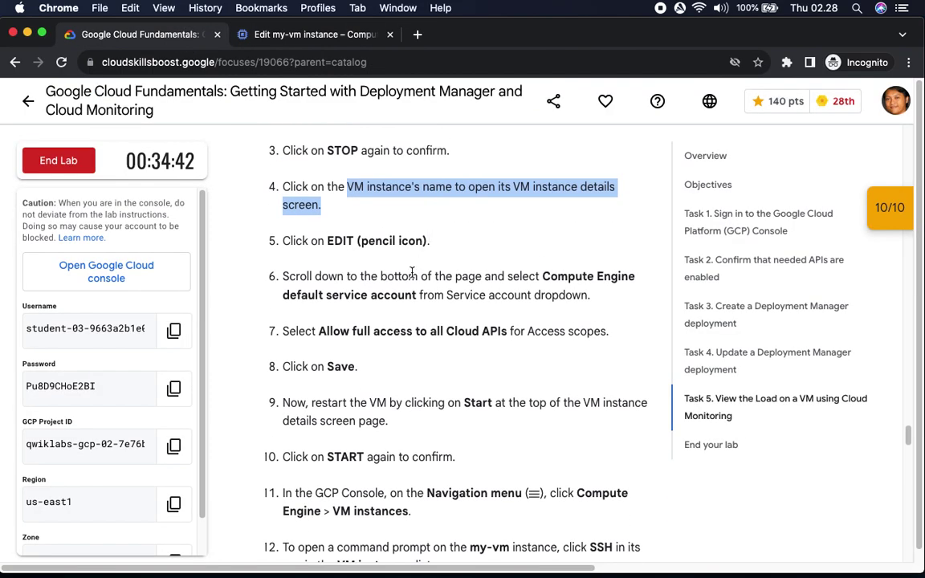
pyautogui.scroll(-2, 426, 241)
pyautogui.scroll(-2, 412, 273)
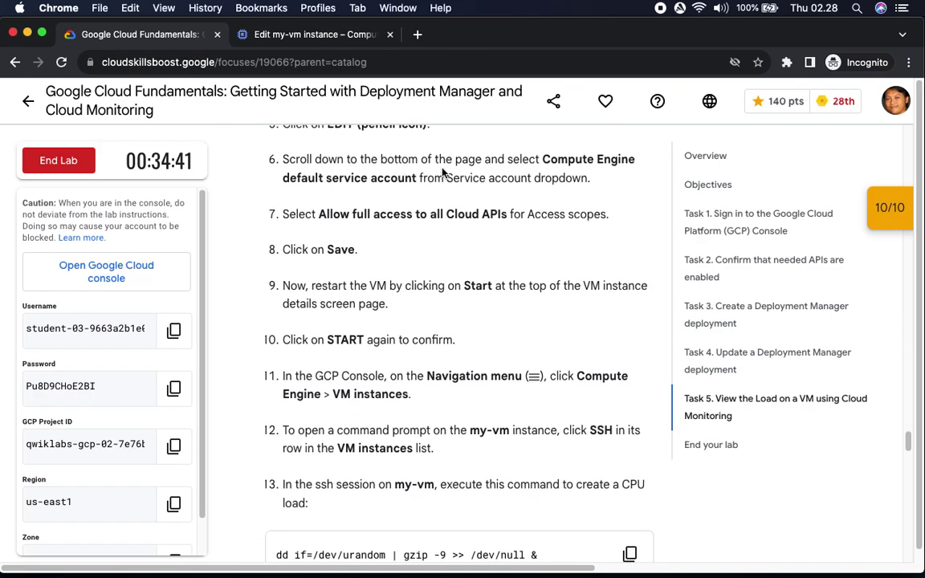
pyautogui.moveTo(543, 159); pyautogui.dragTo(633, 178)
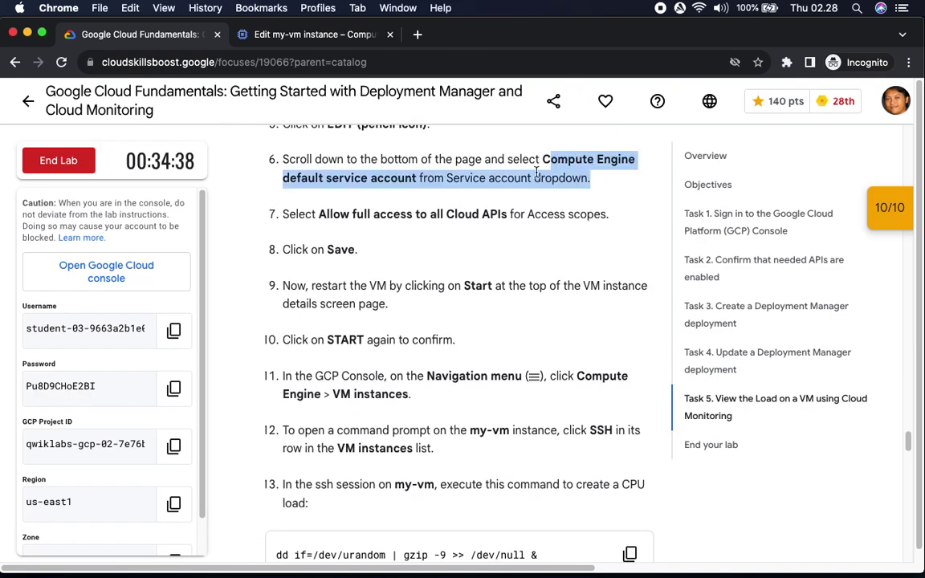
# - Set the service account of my-vm to Compute Engine default service account under Identity and API access
pyautogui.click(309, 34)
pyautogui.scroll(-10, 647, 394)
pyautogui.scroll(-15, 647, 395)
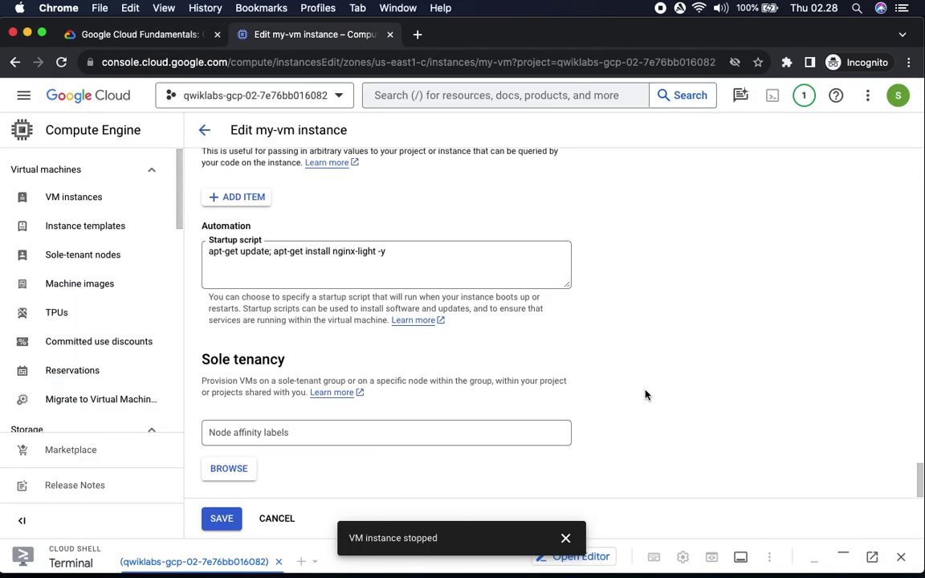
pyautogui.scroll(10, 646, 395)
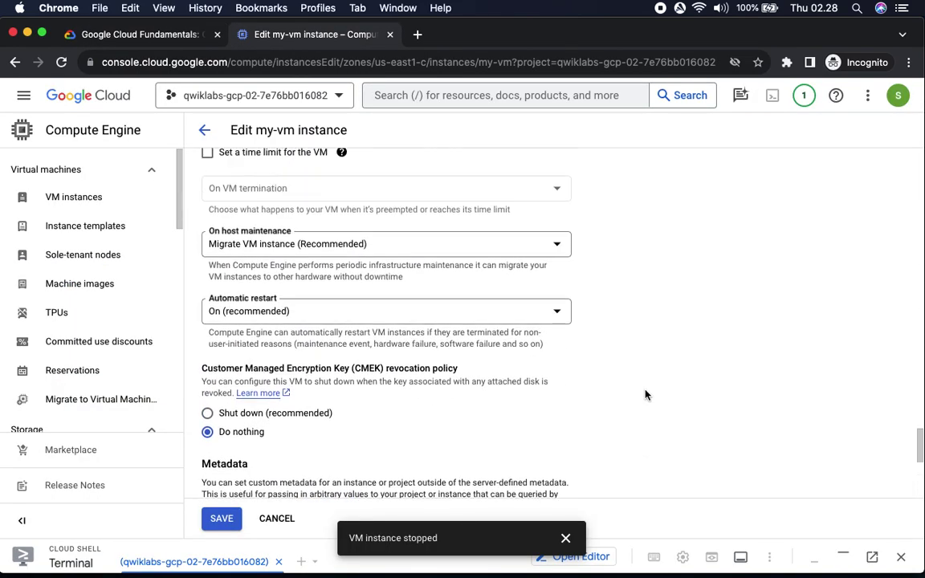
pyautogui.scroll(10, 647, 395)
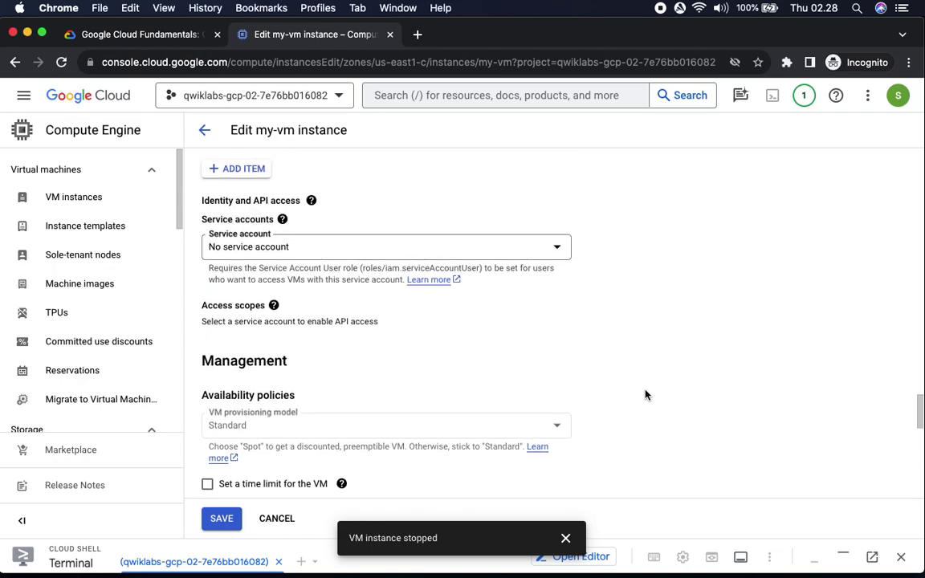
pyautogui.scroll(-3, 646, 395)
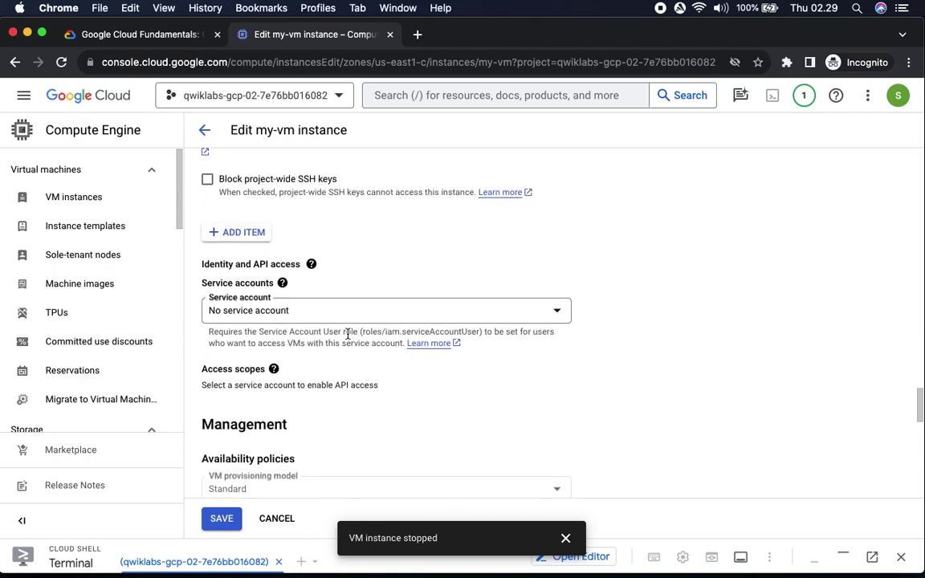
pyautogui.click(263, 311)
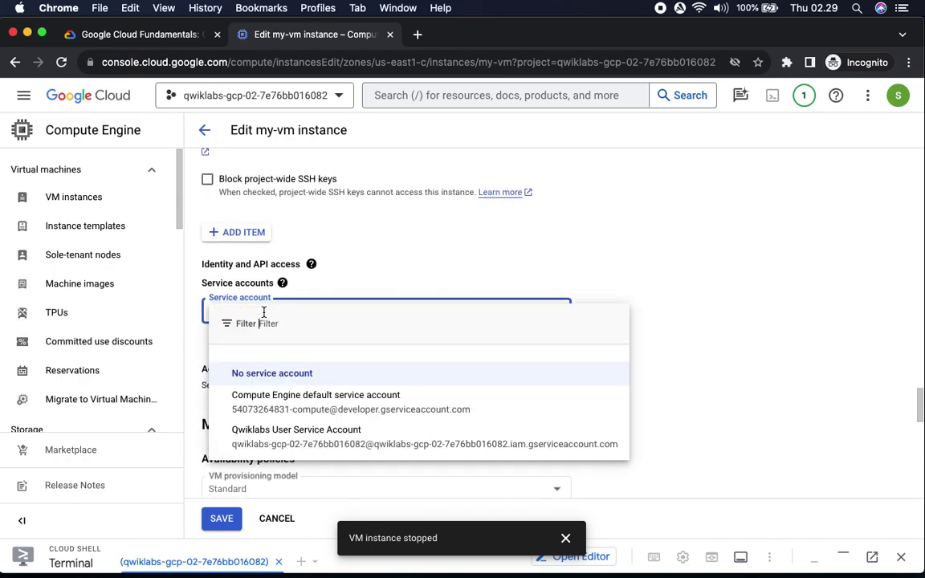
pyautogui.click(274, 401)
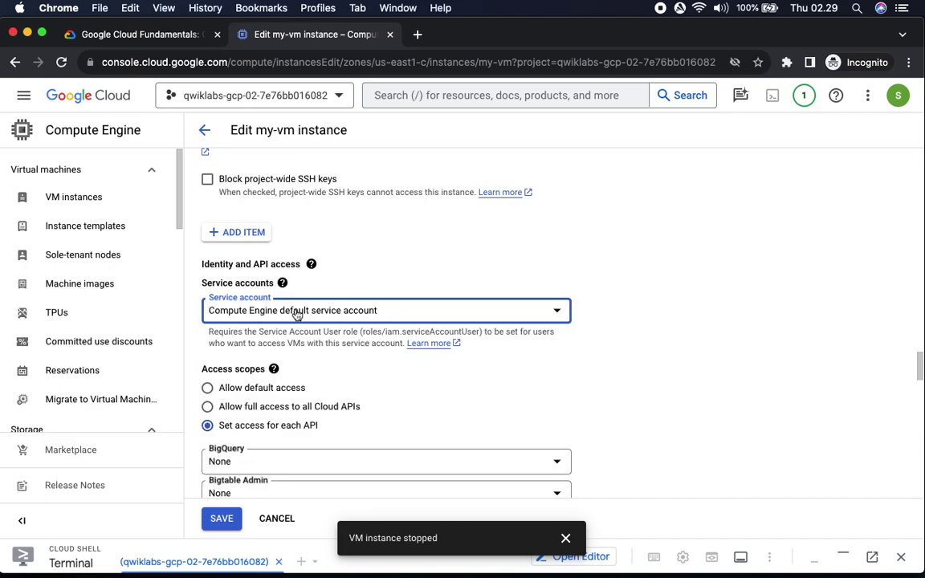
# - Check lab step 7 and set the access scopes of my-vm to Allow full access to all Cloud APIs
pyautogui.click(126, 36)
pyautogui.moveTo(319, 214); pyautogui.dragTo(544, 214)
pyautogui.click(340, 35)
pyautogui.click(267, 407)
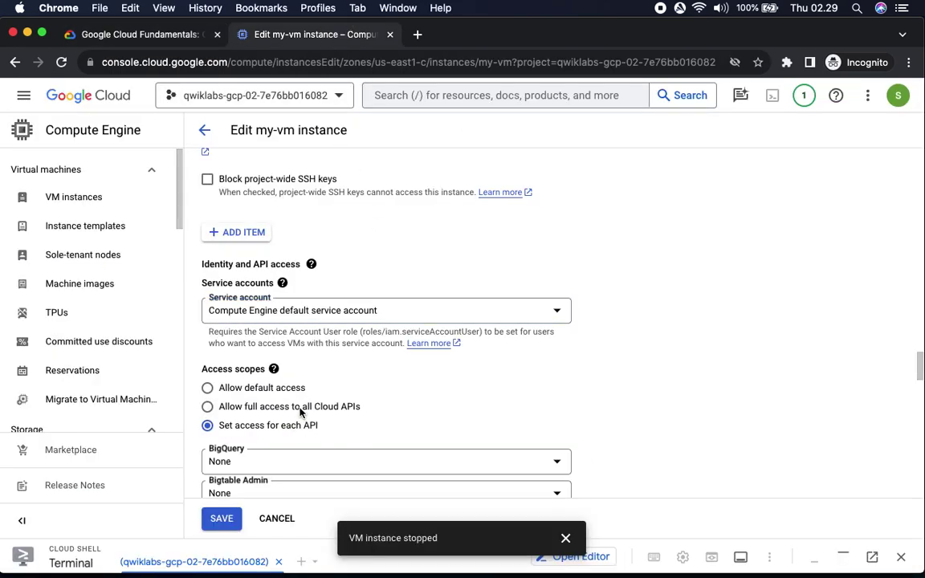
# - Check lab step 8, save the edits to my-vm and dismiss the notification about the stopped instance
pyautogui.click(138, 34)
pyautogui.moveTo(318, 245); pyautogui.dragTo(355, 249)
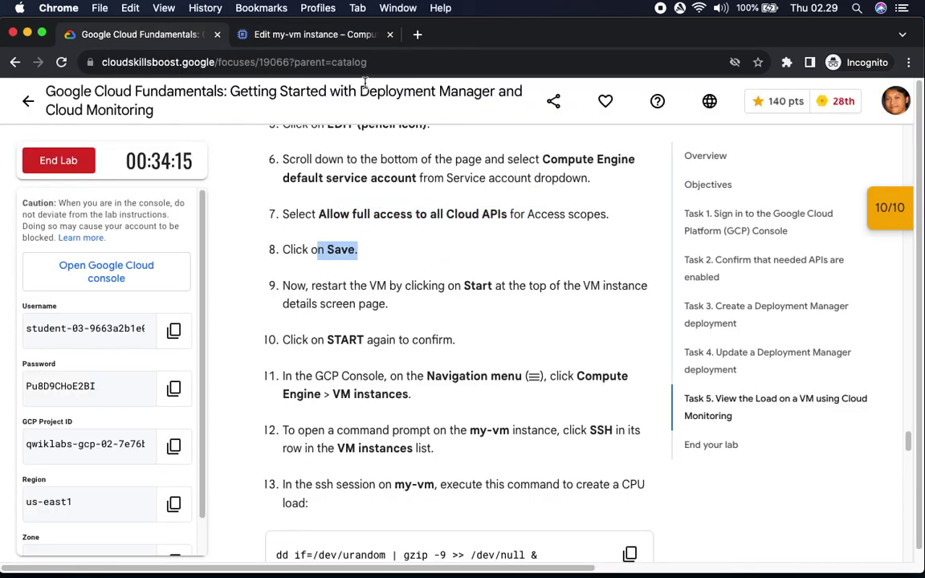
pyautogui.click(300, 34)
pyautogui.click(222, 519)
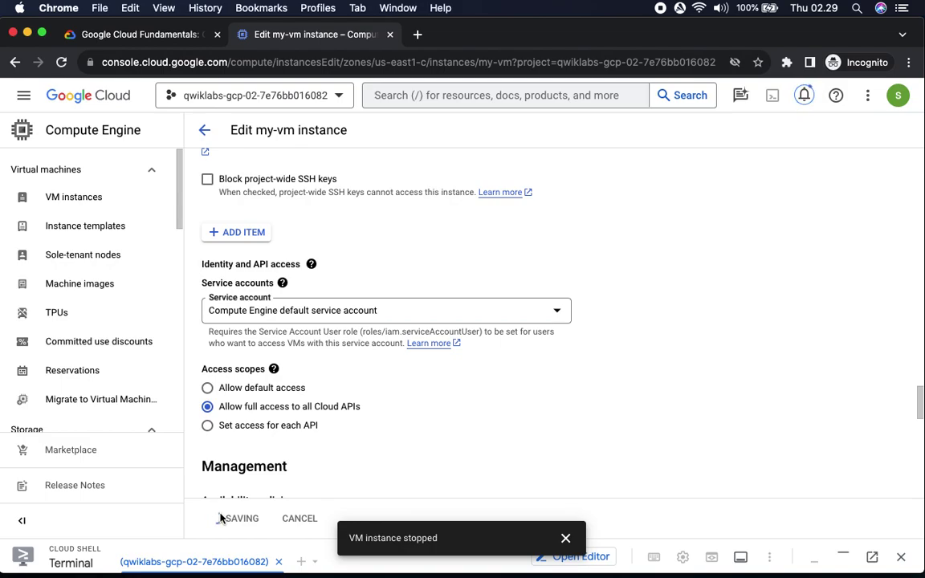
pyautogui.click(565, 539)
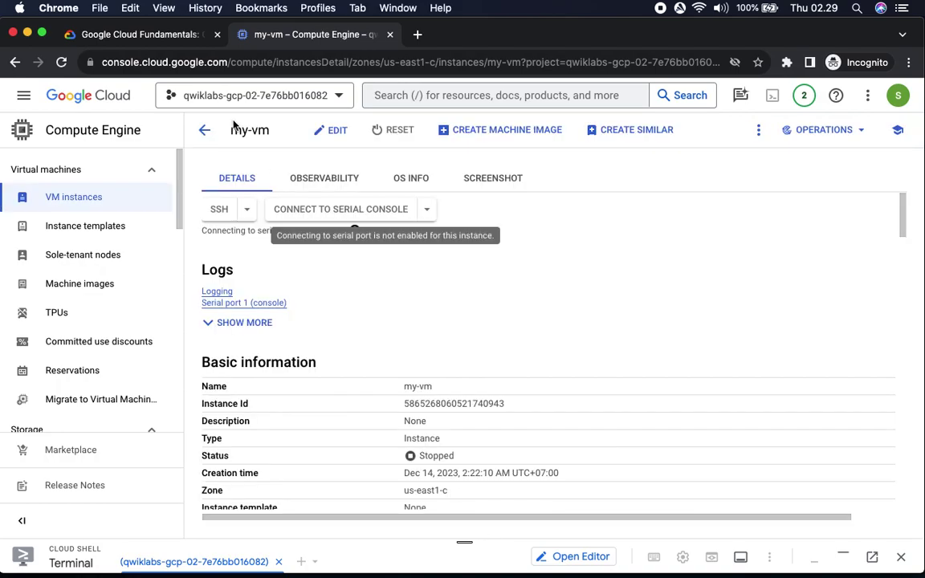
# - Read lab step 9 on restarting the VM and return from the my-vm details to the VM instances list
pyautogui.click(136, 37)
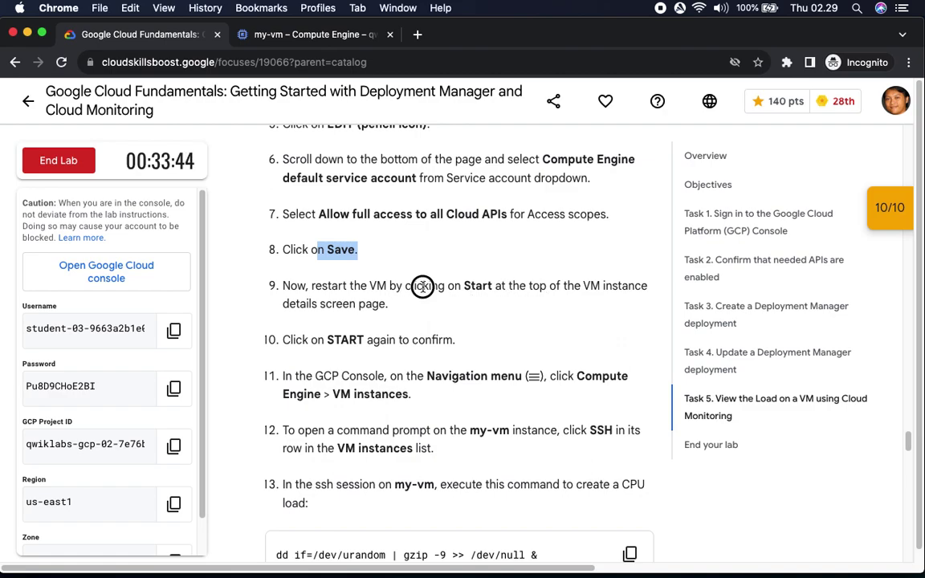
pyautogui.moveTo(435, 287); pyautogui.dragTo(518, 308)
pyautogui.click(296, 36)
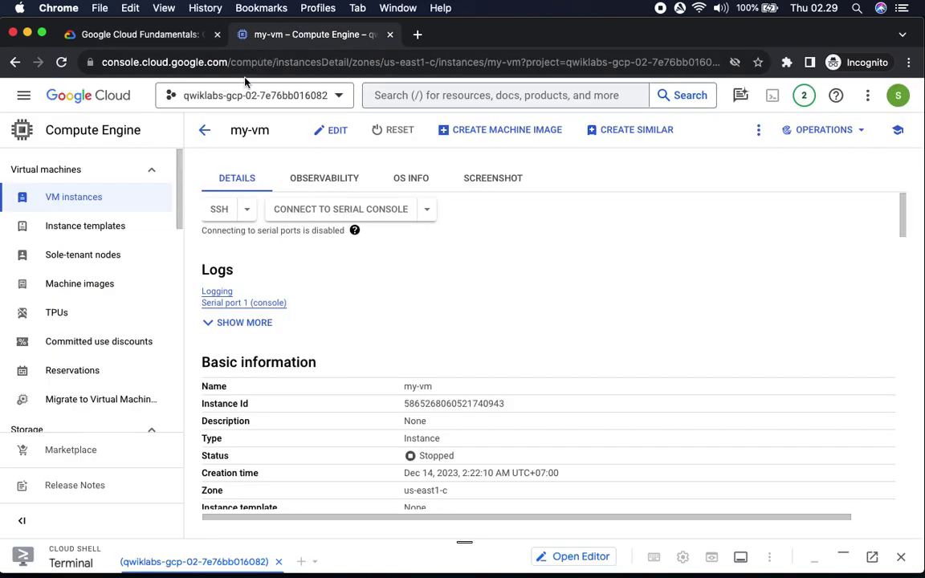
pyautogui.click(206, 133)
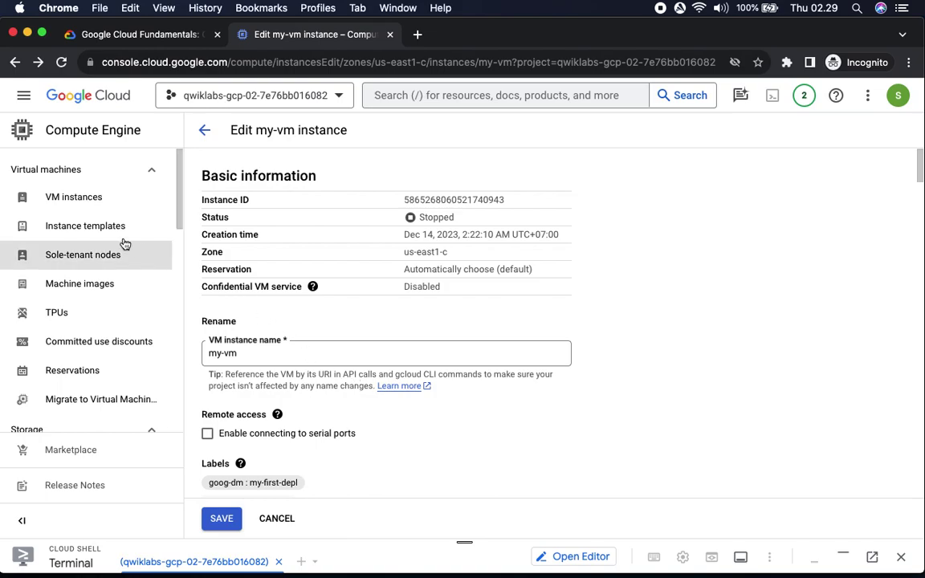
pyautogui.click(74, 202)
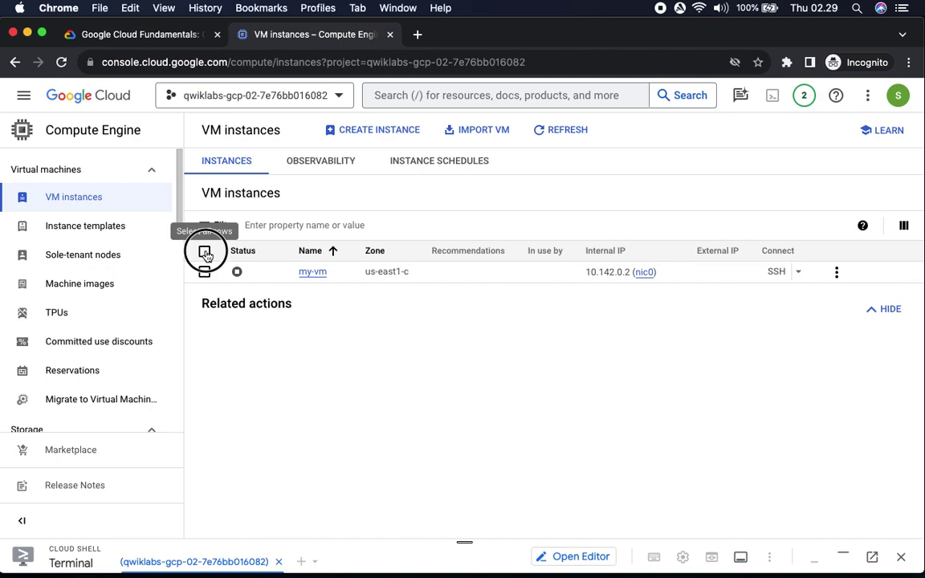
# - Start the my-vm instance, confirming the start, and refresh the VM instances list
pyautogui.click(204, 251)
pyautogui.click(293, 193)
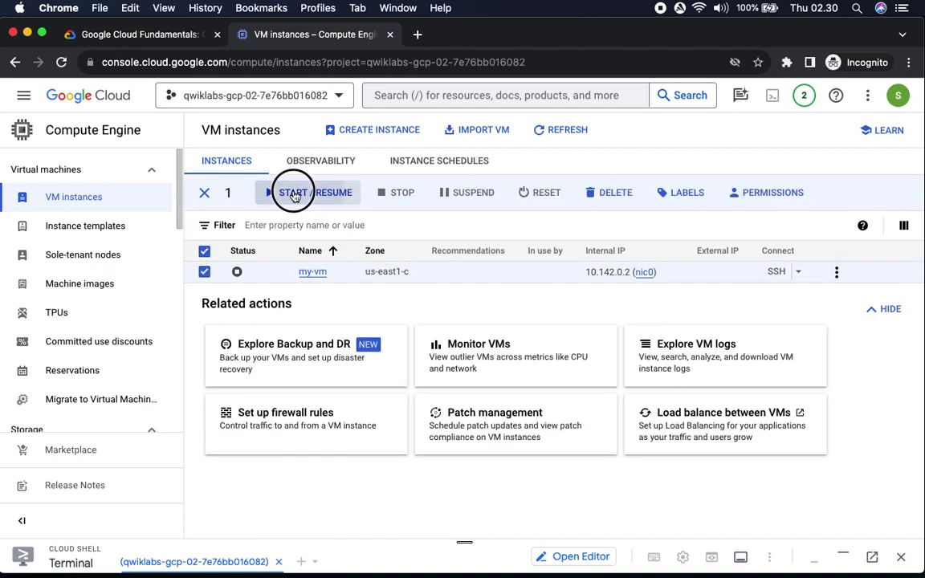
pyautogui.click(585, 371)
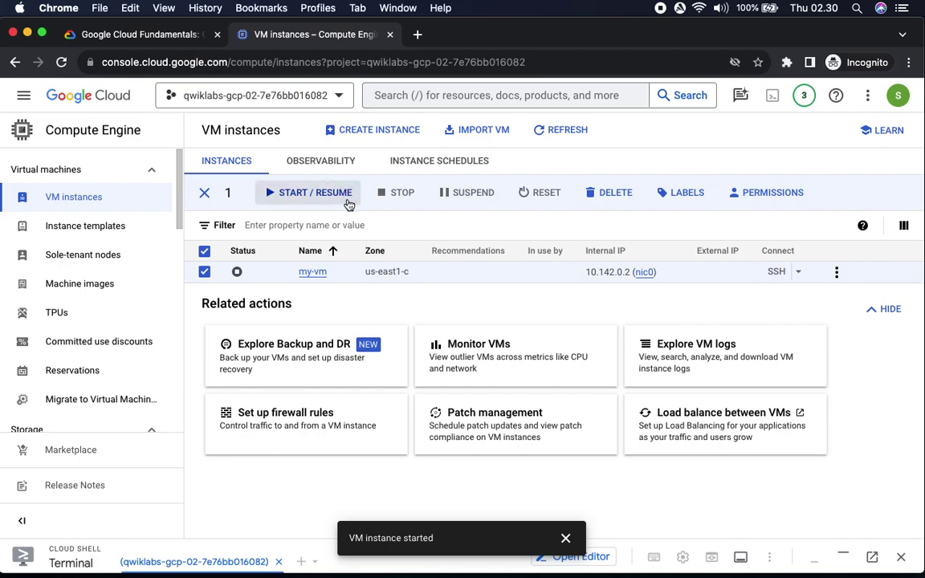
pyautogui.click(565, 131)
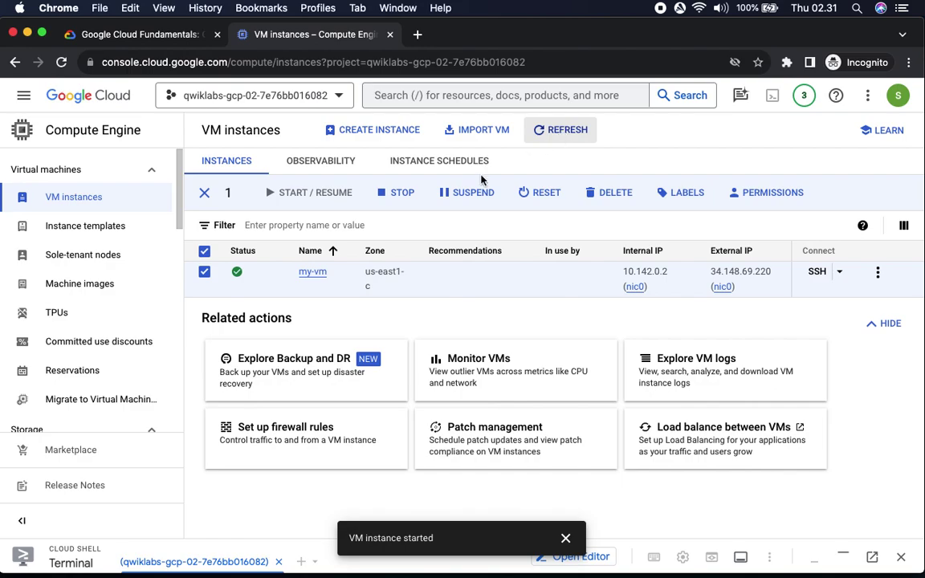
# - Read lab steps 11 and 12, open an SSH session to my-vm and authorize SSH-in-browser to connect
pyautogui.click(138, 36)
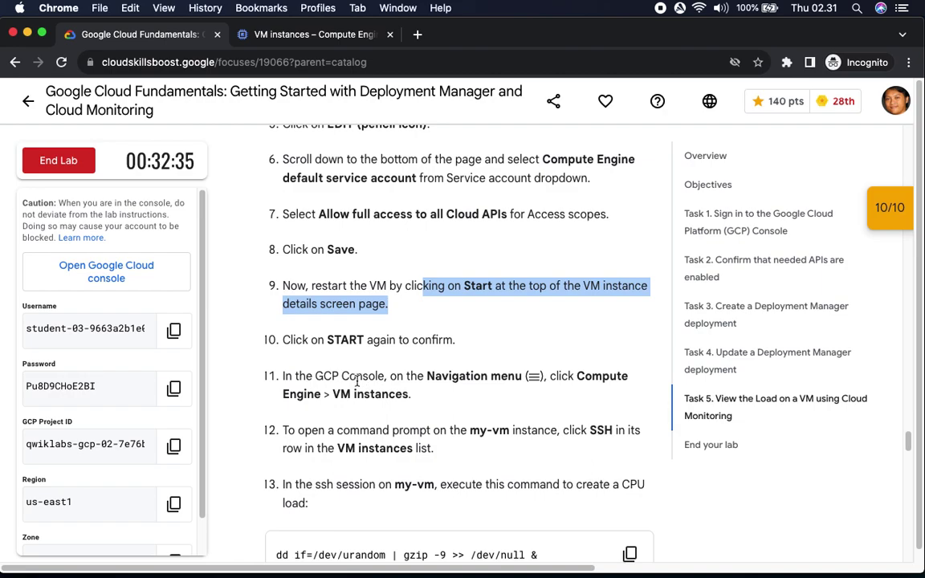
pyautogui.moveTo(593, 375); pyautogui.dragTo(584, 396)
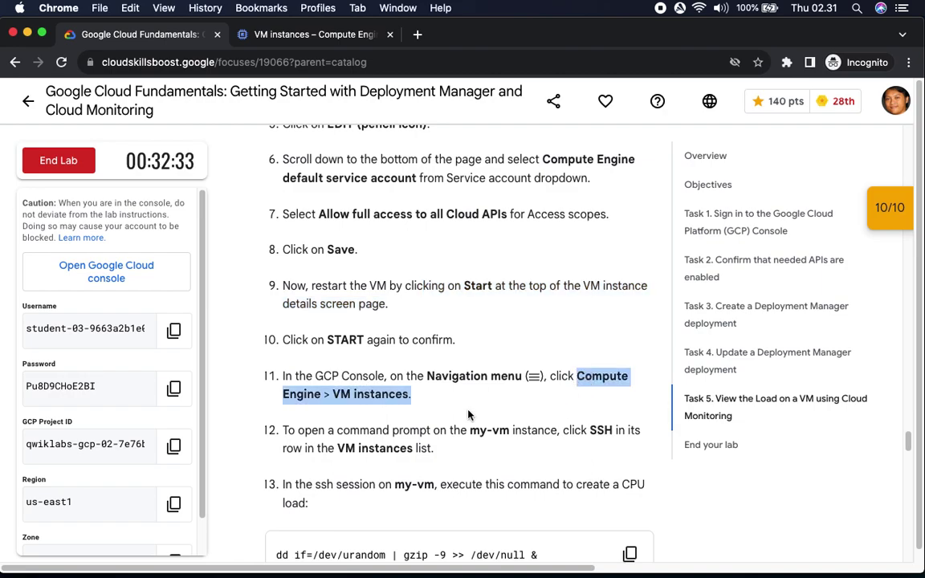
pyautogui.scroll(-5, 470, 415)
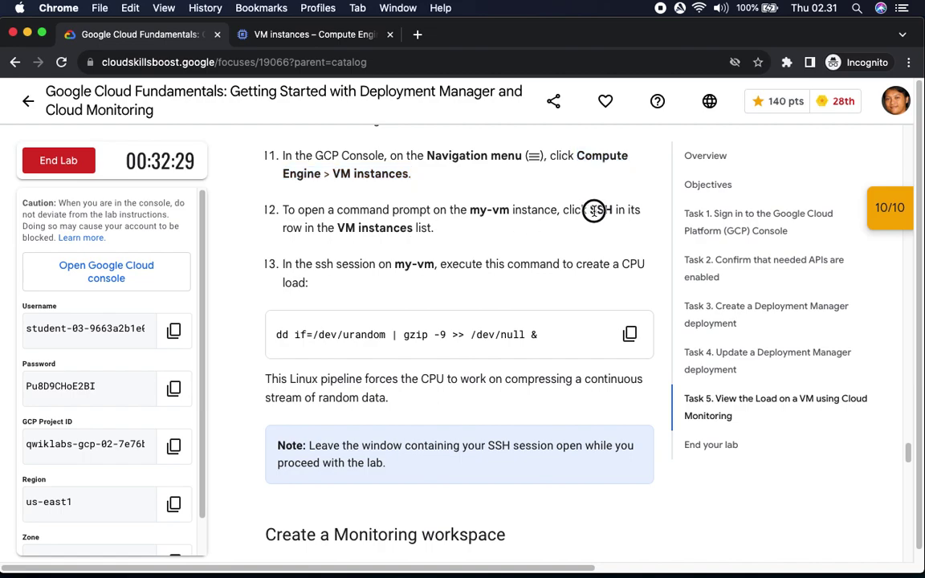
pyautogui.moveTo(589, 211); pyautogui.dragTo(619, 224)
pyautogui.click(344, 38)
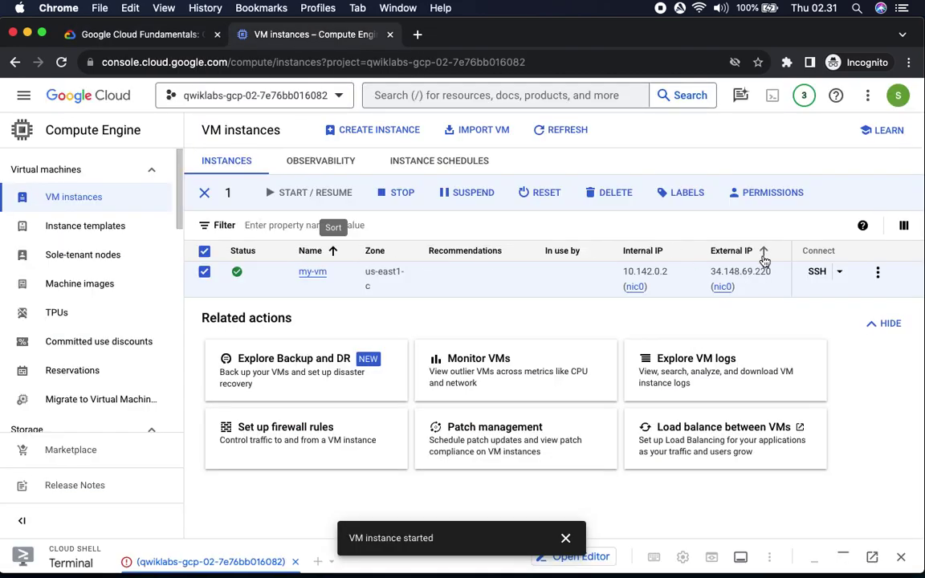
pyautogui.click(817, 274)
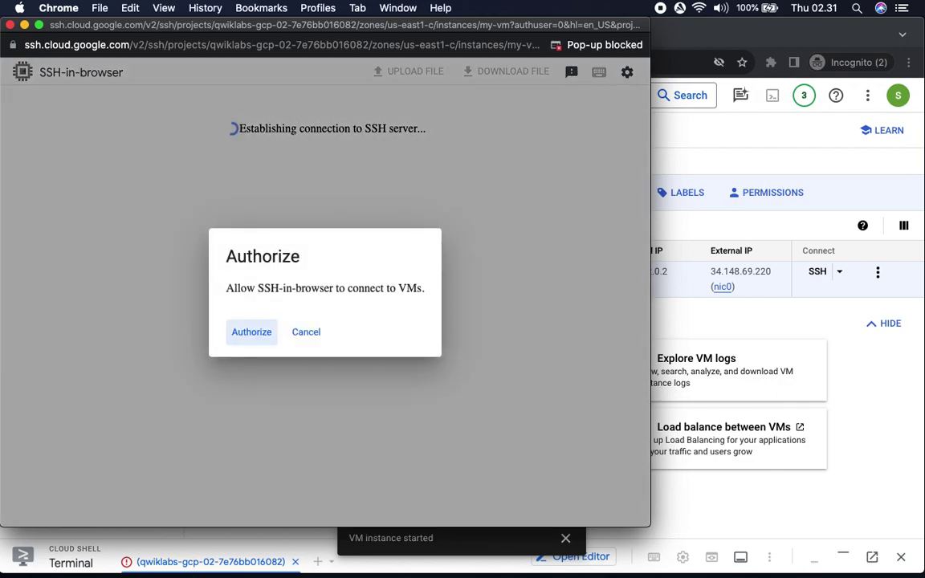
pyautogui.click(251, 332)
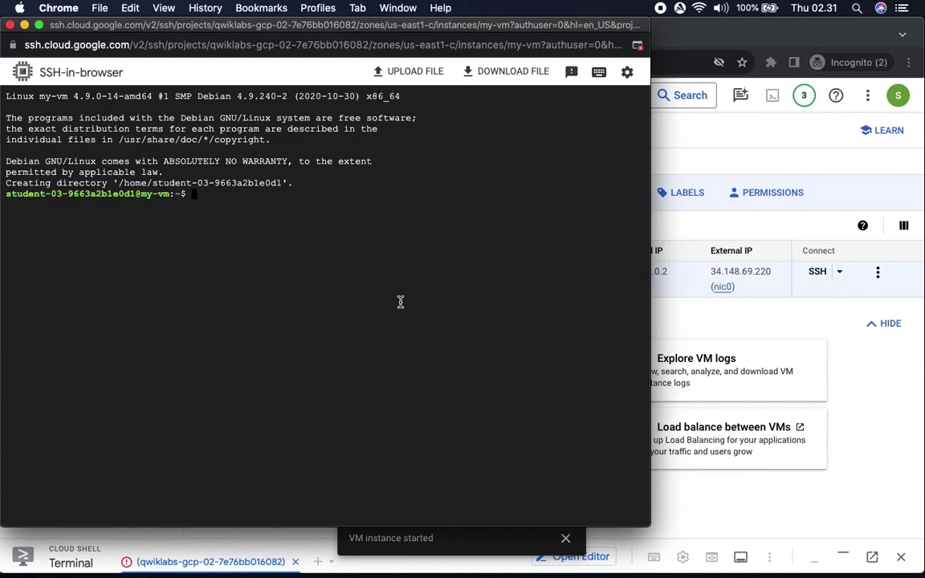
# - Increase the font size of the SSH-in-browser terminal
pyautogui.click(627, 73)
pyautogui.moveTo(486, 133)
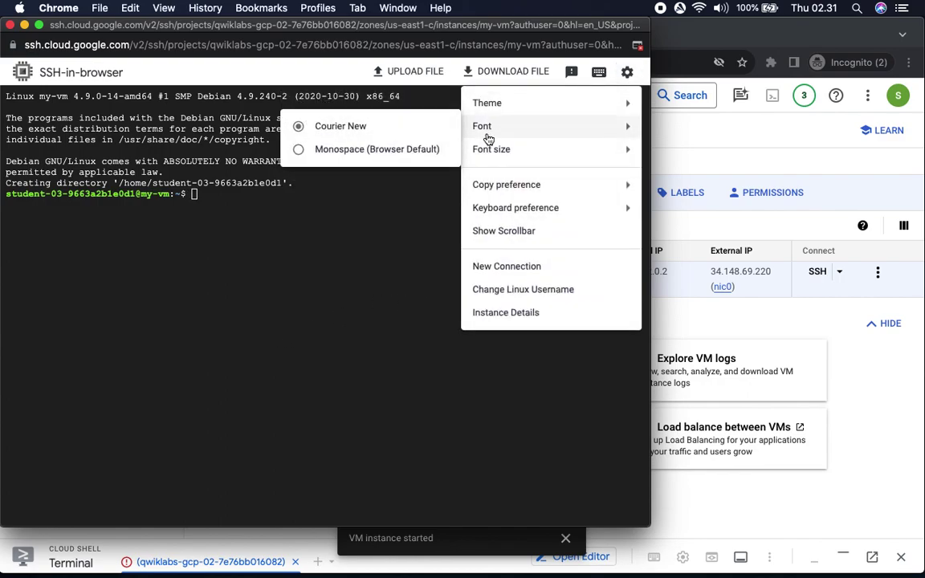
pyautogui.click(338, 201)
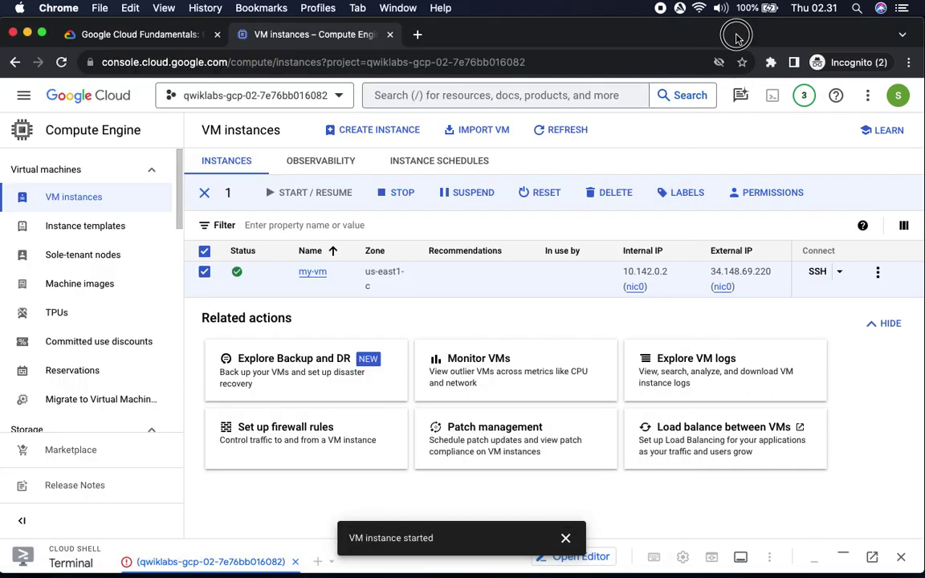
# - Copy the CPU load command from lab step 13 and run "dd if=/dev/urandom | gzip -9 >> /dev/null &" in the my-vm SSH session
pyautogui.click(666, 37)
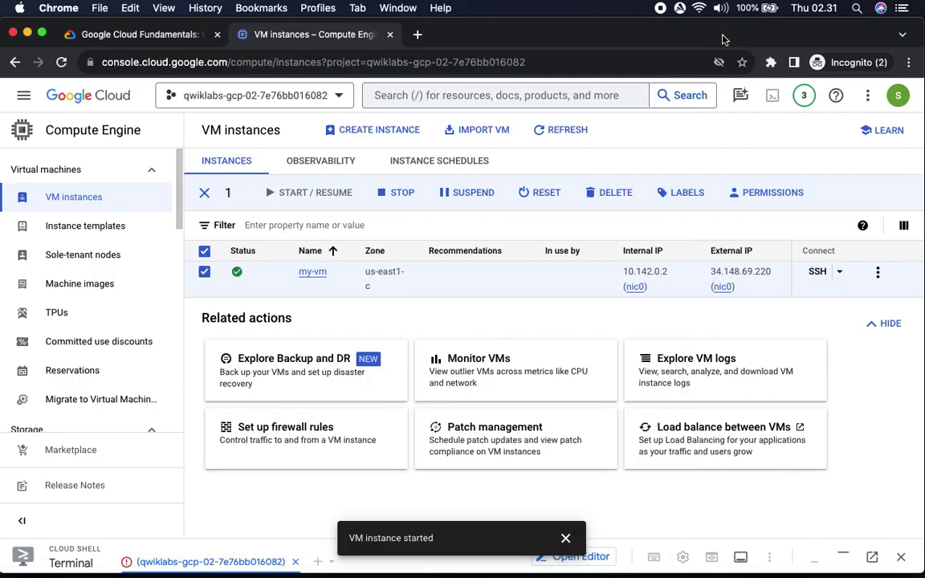
pyautogui.click(138, 36)
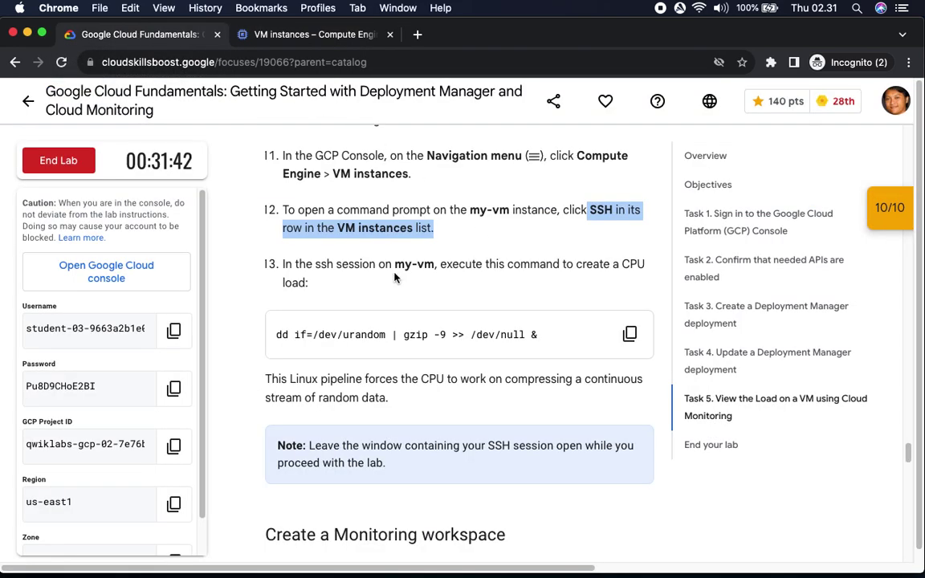
pyautogui.click(629, 334)
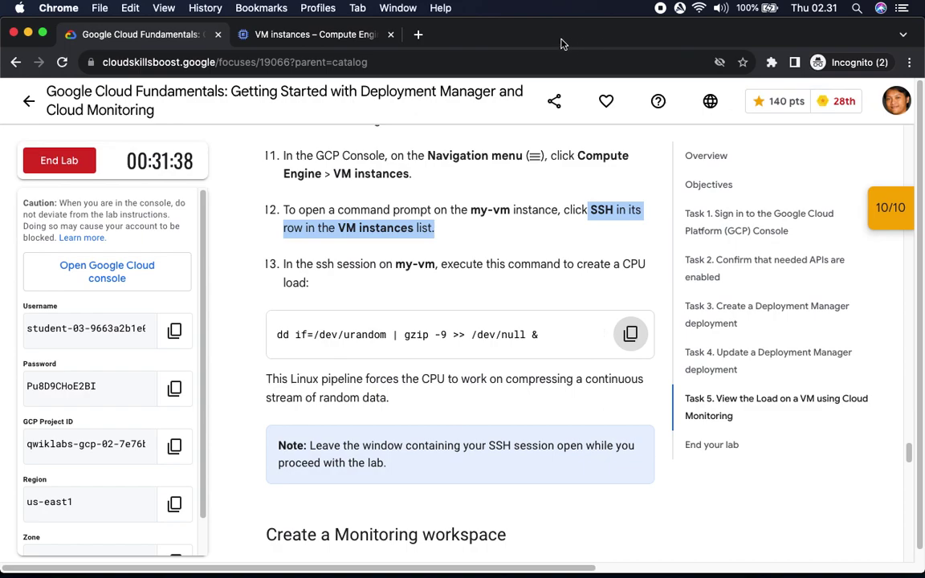
pyautogui.moveTo(564, 37); pyautogui.dragTo(582, 37)
pyautogui.click(8, 220)
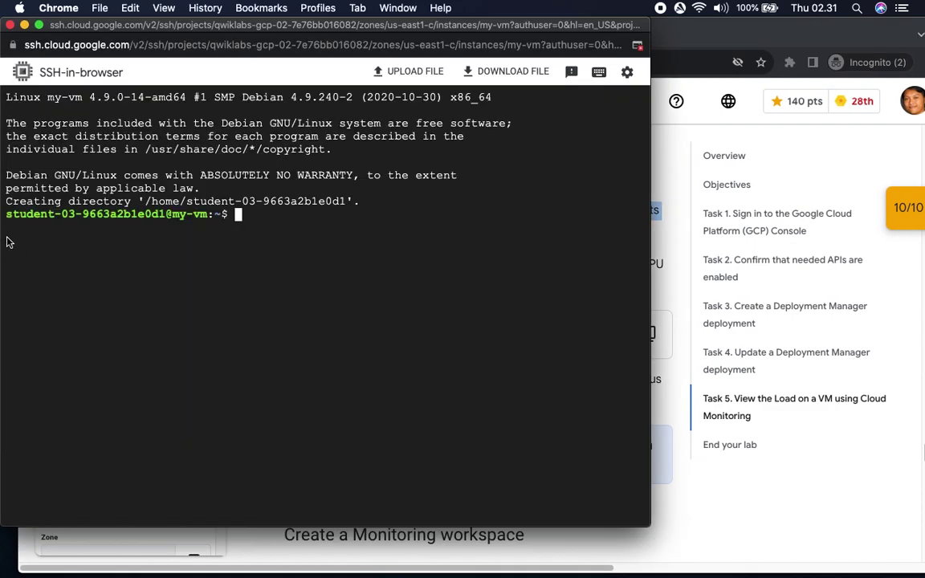
pyautogui.press('super+v')
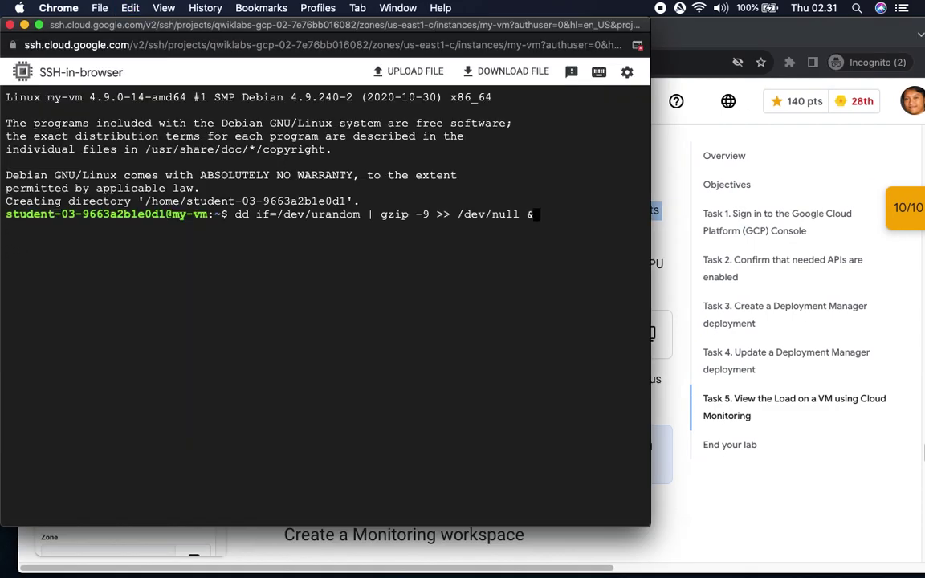
pyautogui.press('Return')
pyautogui.doubleClick(60, 227)
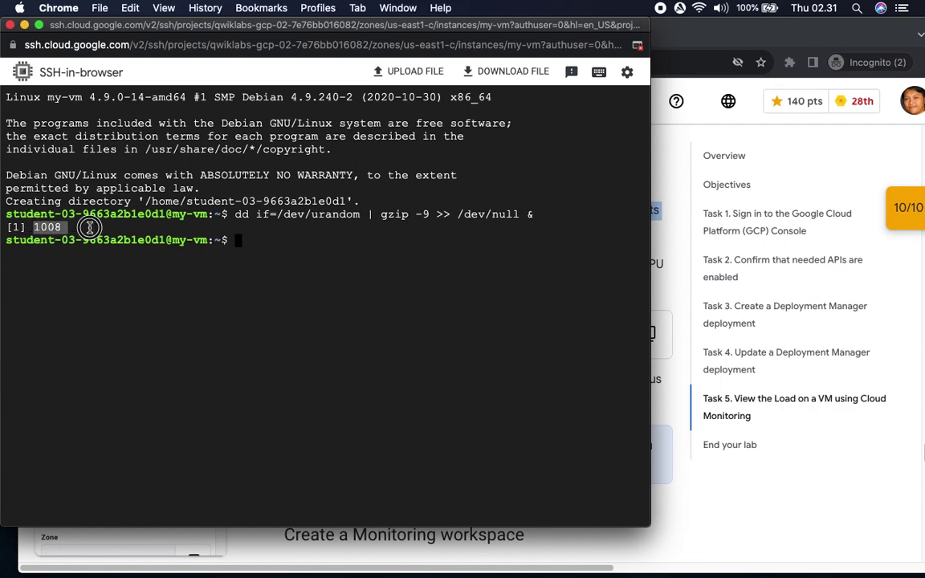
# - Return to the lab page and read the instructions in the Create a Monitoring workspace section
pyautogui.click(652, 482)
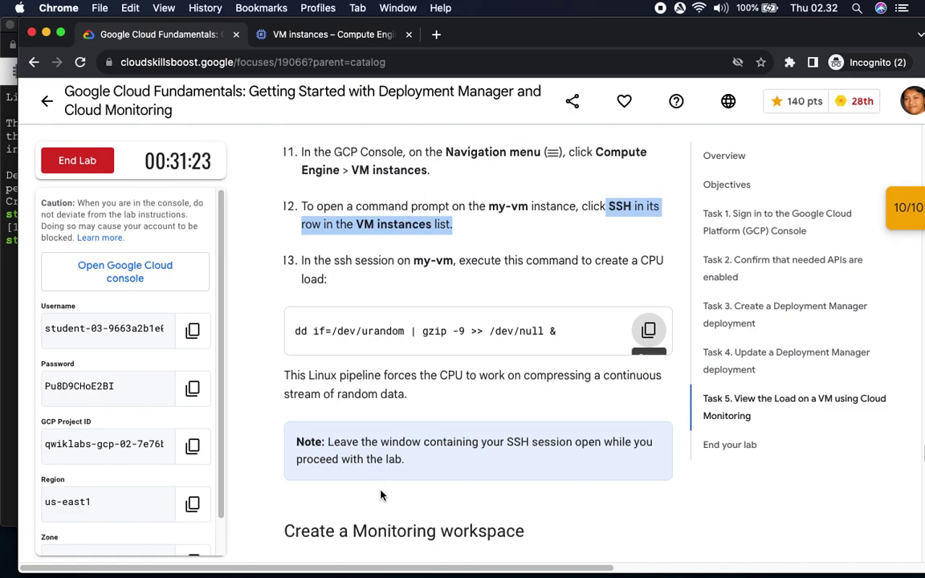
pyautogui.scroll(-5, 377, 494)
pyautogui.scroll(-1, 382, 495)
pyautogui.moveTo(461, 295); pyautogui.dragTo(632, 303)
# - Open the Google Cloud Monitoring overview from the Operations products in a new browser tab and switch to it
pyautogui.click(294, 36)
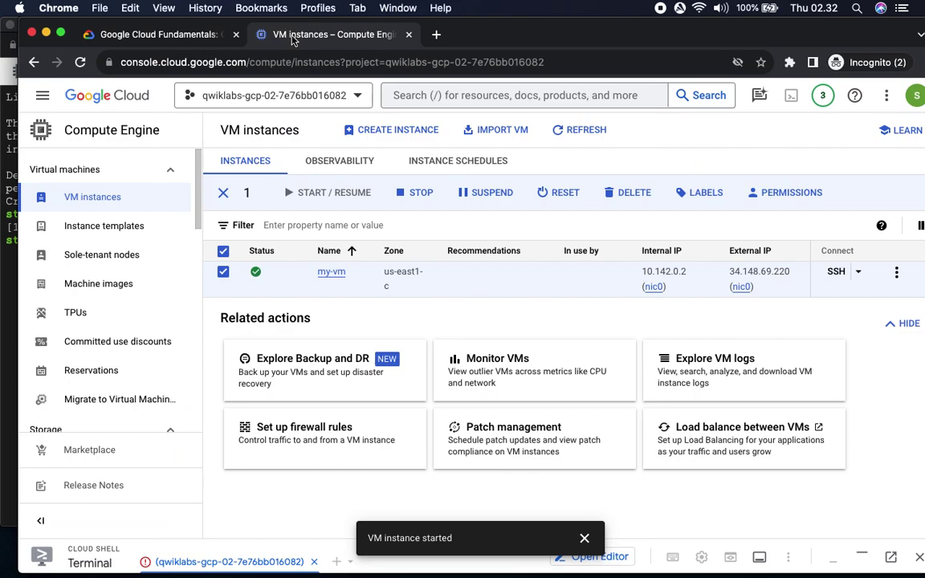
pyautogui.click(32, 101)
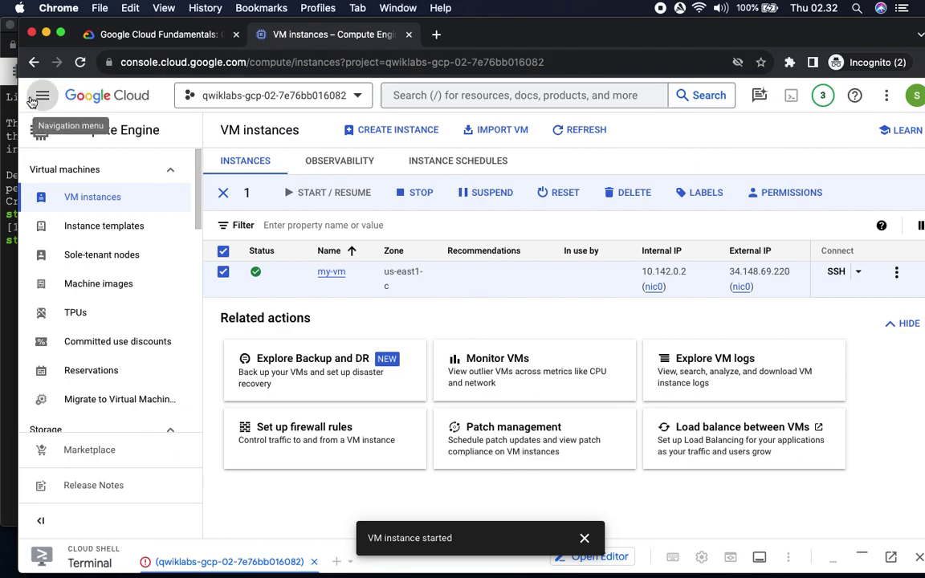
pyautogui.scroll(-3, 121, 381)
pyautogui.moveTo(121, 379)
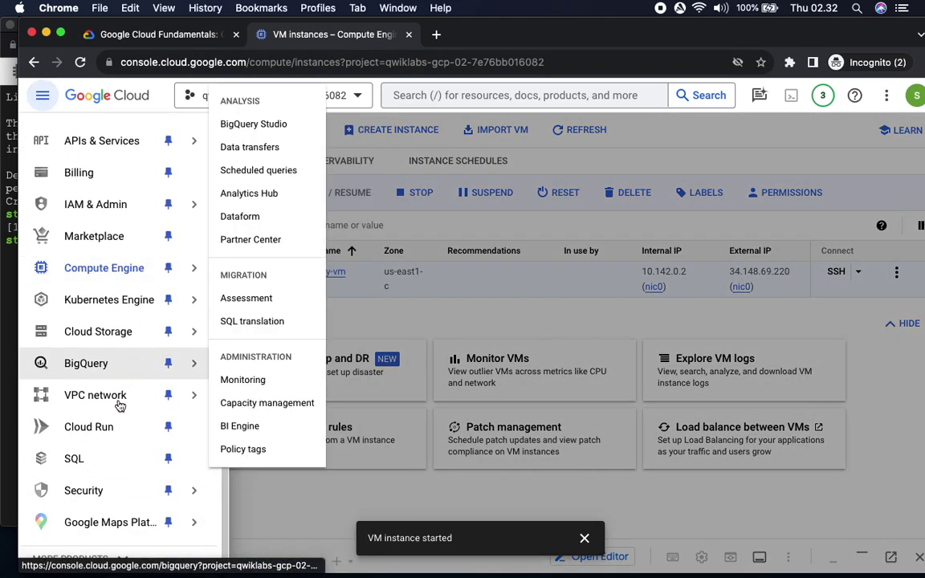
pyautogui.click(114, 560)
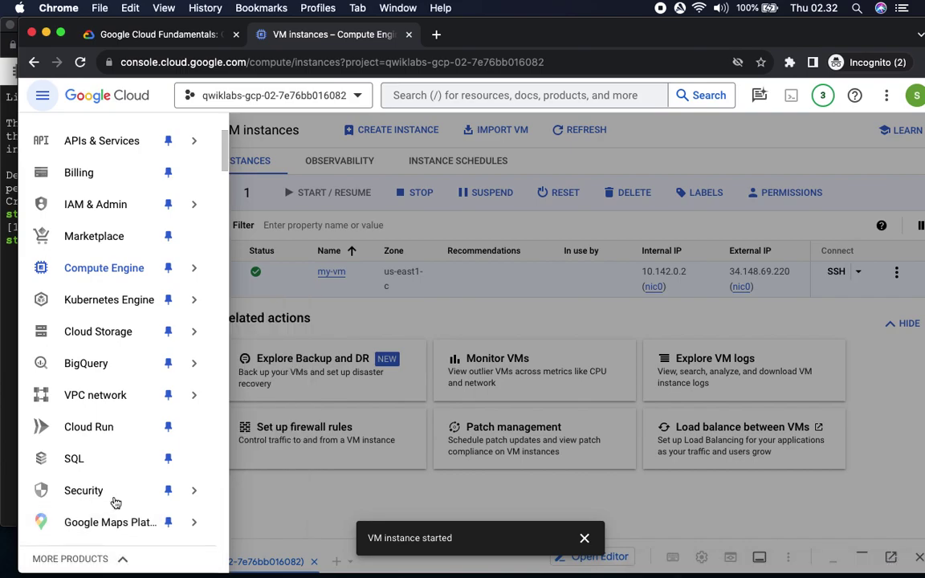
pyautogui.scroll(-5, 114, 514)
pyautogui.scroll(-9, 115, 461)
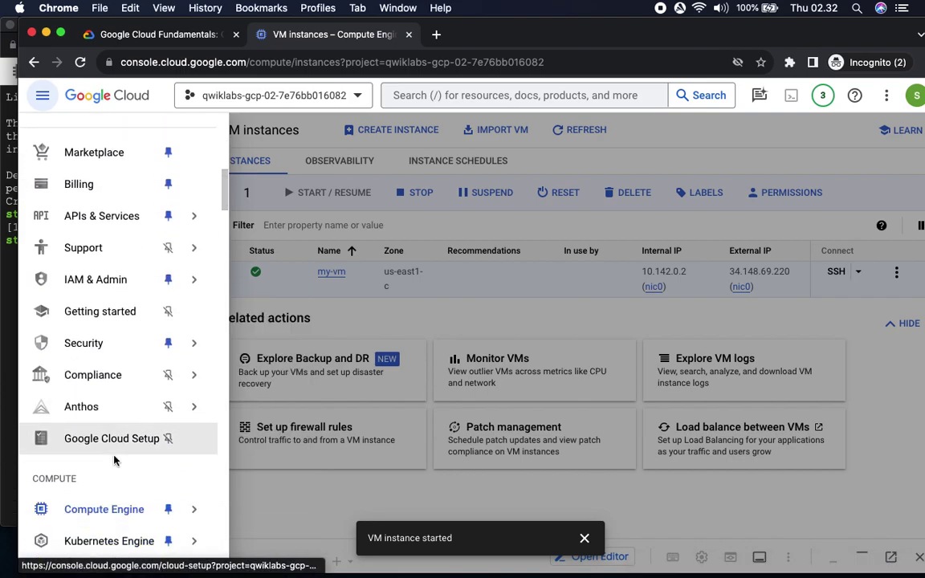
pyautogui.scroll(-8, 116, 461)
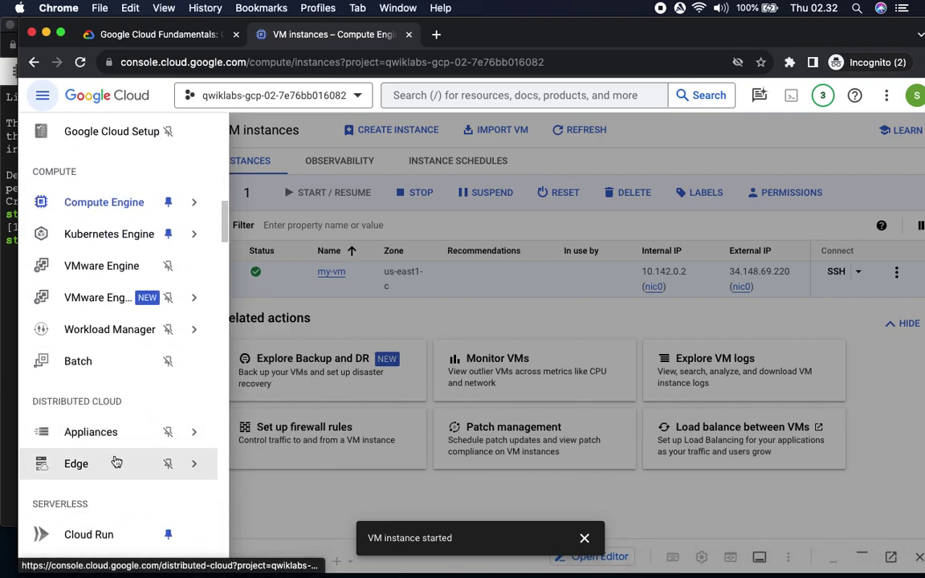
pyautogui.scroll(-10, 116, 461)
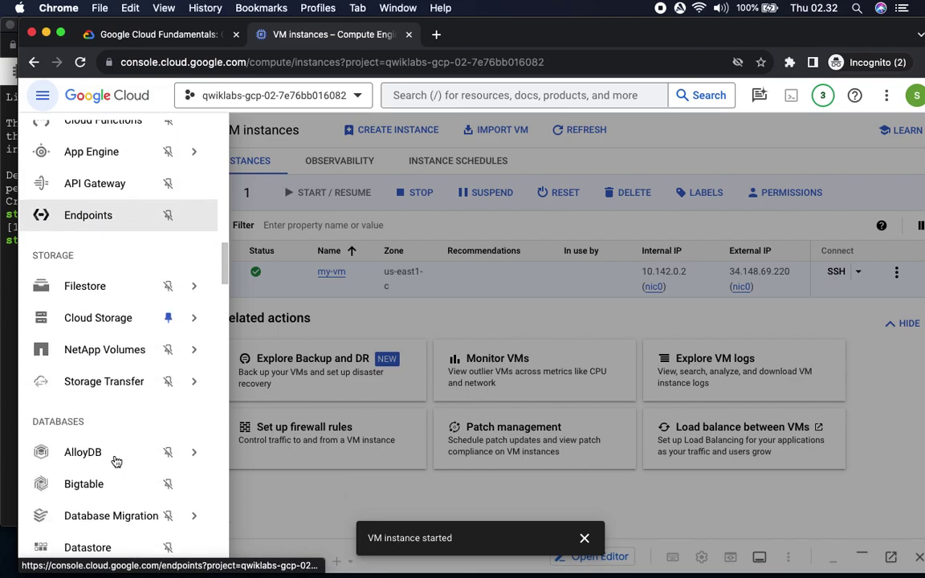
pyautogui.scroll(-10, 116, 461)
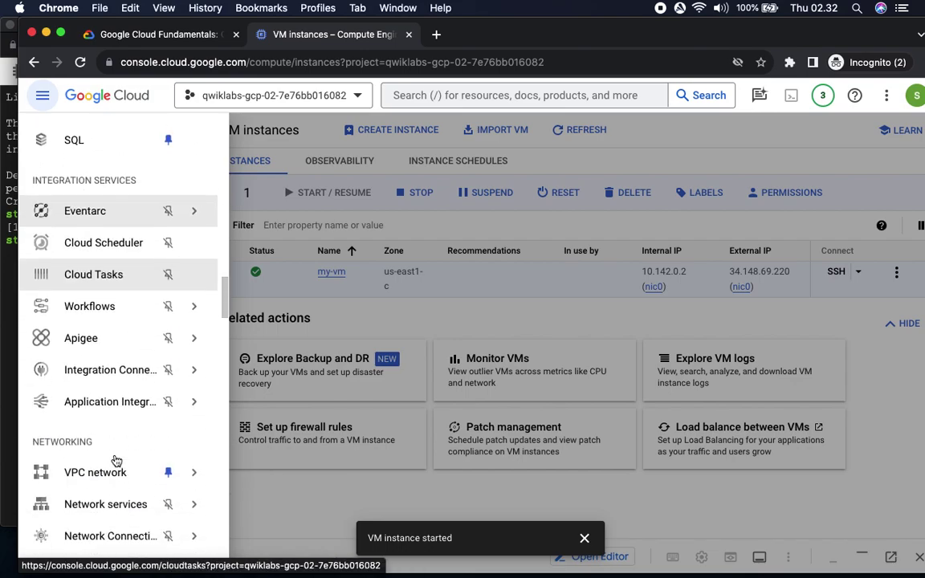
pyautogui.scroll(-8, 117, 460)
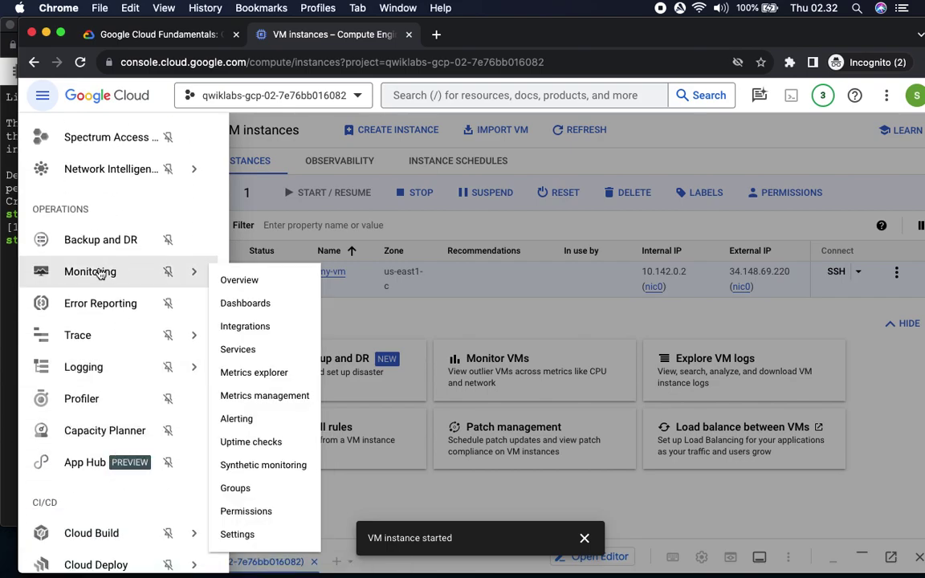
pyautogui.rightClick(111, 266)
pyautogui.click(138, 277)
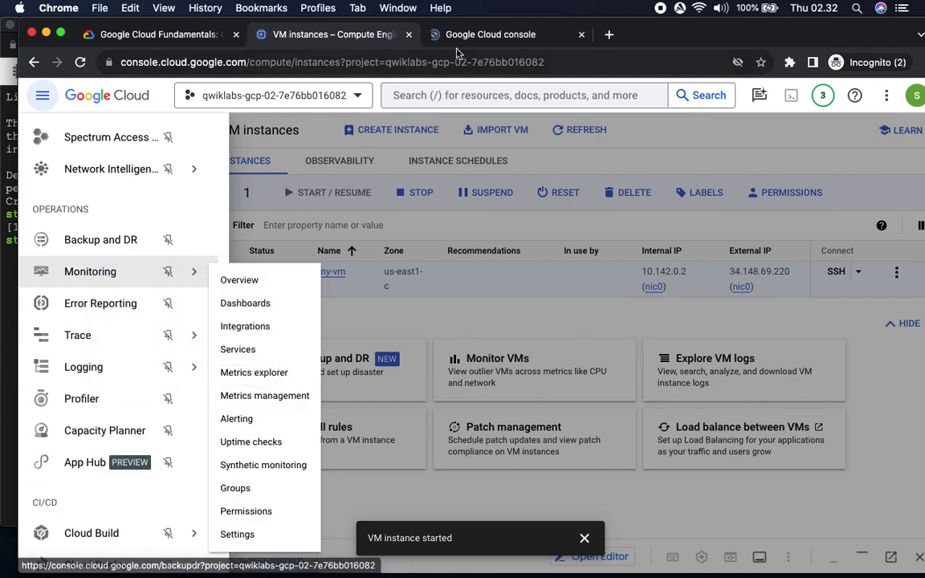
pyautogui.click(478, 40)
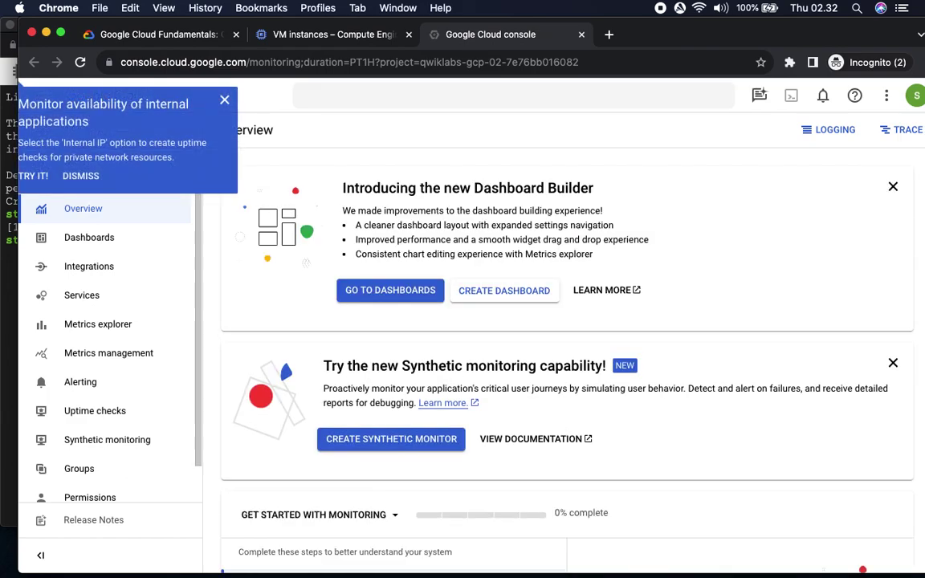
# - Dismiss the internal applications notice and close the Learn tutorial pane on the Monitoring Overview page
pyautogui.scroll(-4, 480, 200)
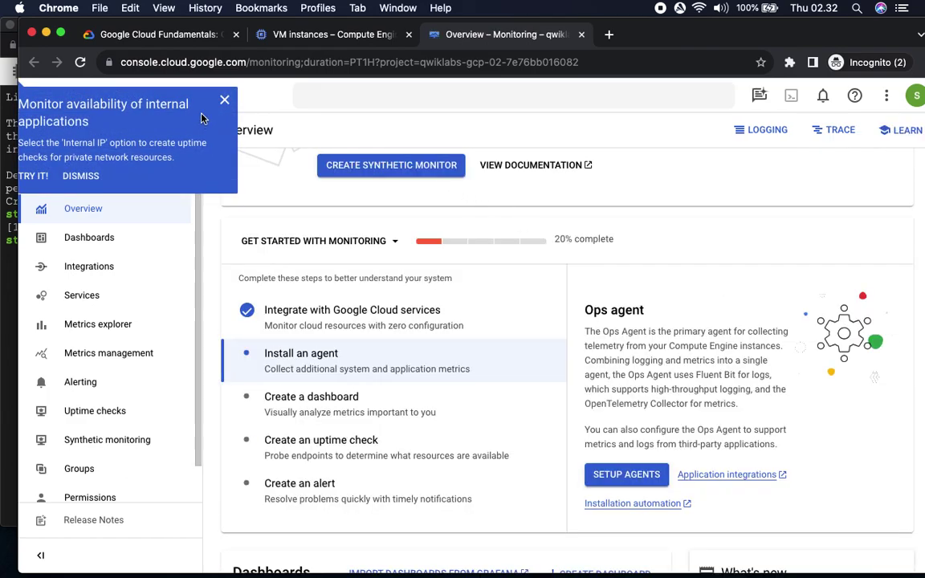
pyautogui.click(225, 100)
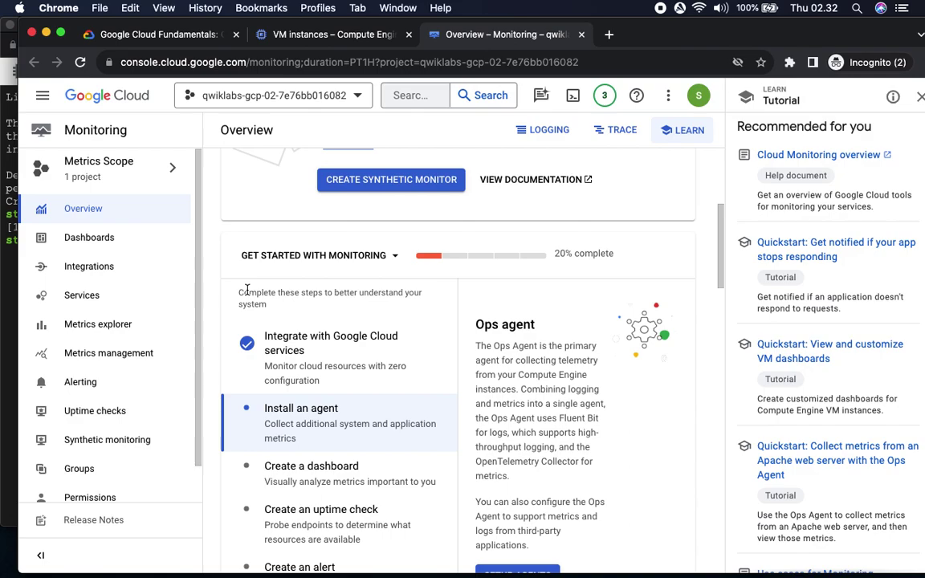
pyautogui.click(920, 97)
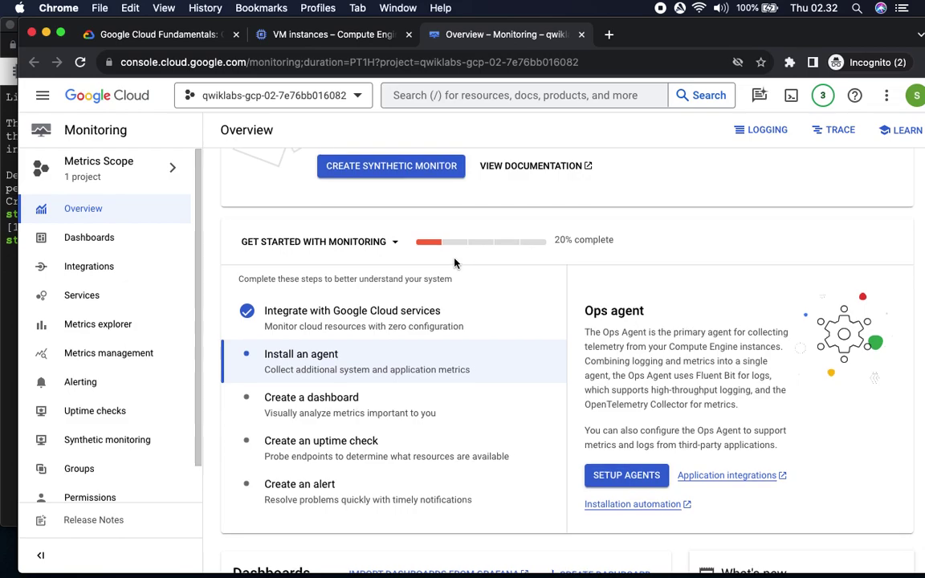
pyautogui.scroll(4, 454, 263)
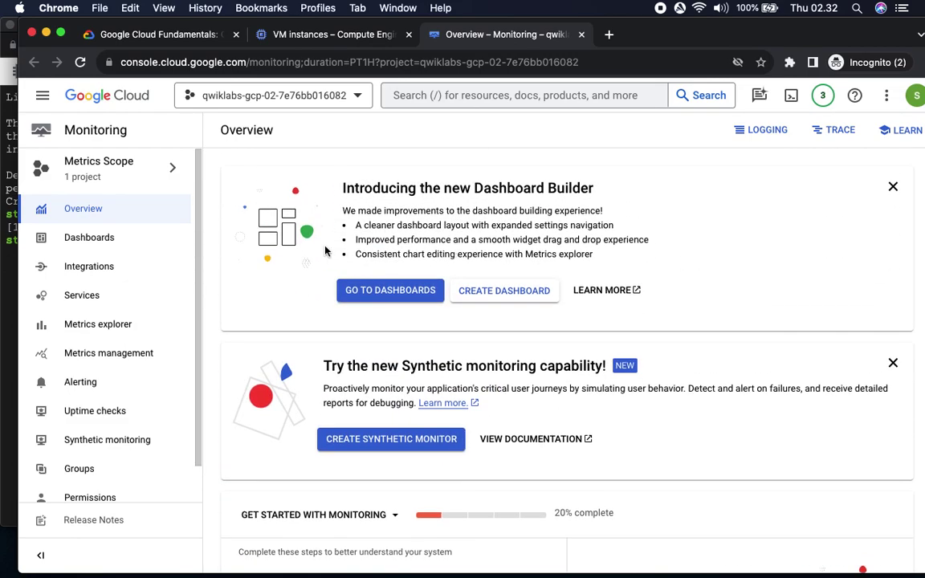
# - Read lab steps 2 to 4 on the Monitoring workspace and open the Monitoring Settings page
pyautogui.click(156, 34)
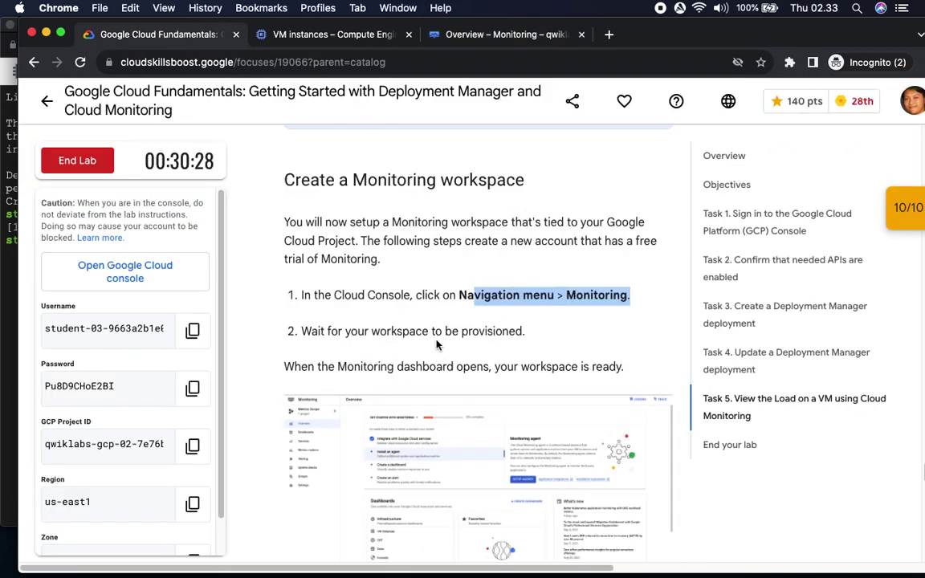
pyautogui.moveTo(320, 331); pyautogui.dragTo(609, 337)
pyautogui.scroll(-3, 389, 302)
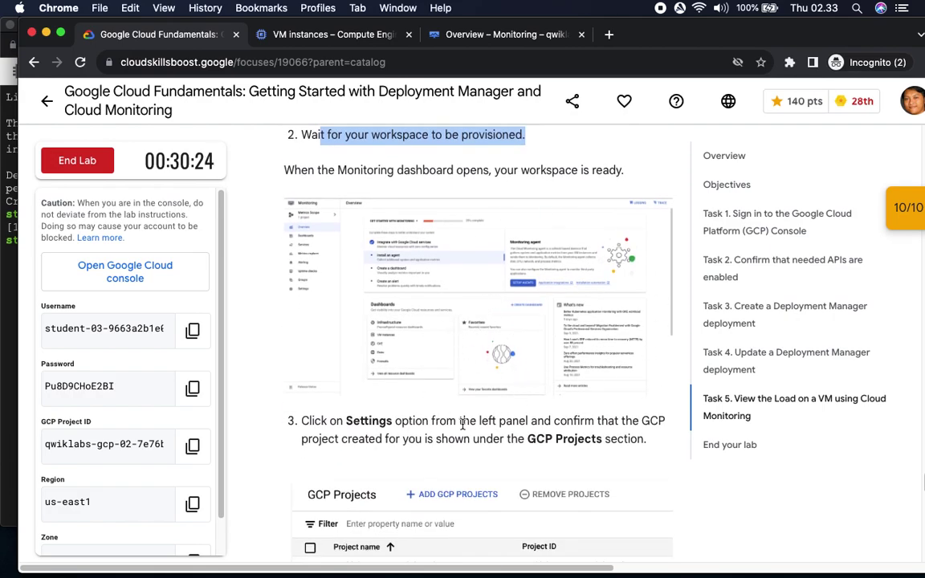
pyautogui.scroll(-5, 447, 433)
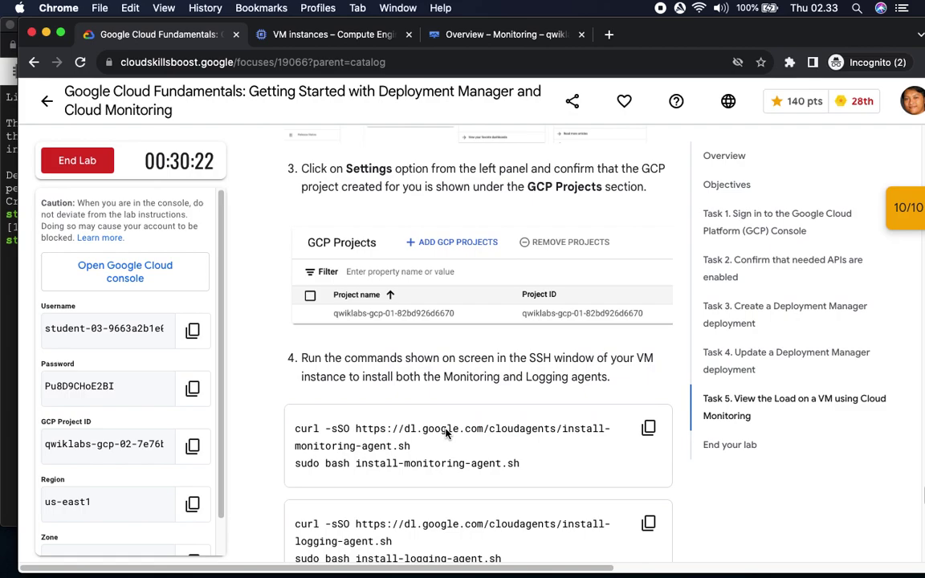
pyautogui.click(466, 33)
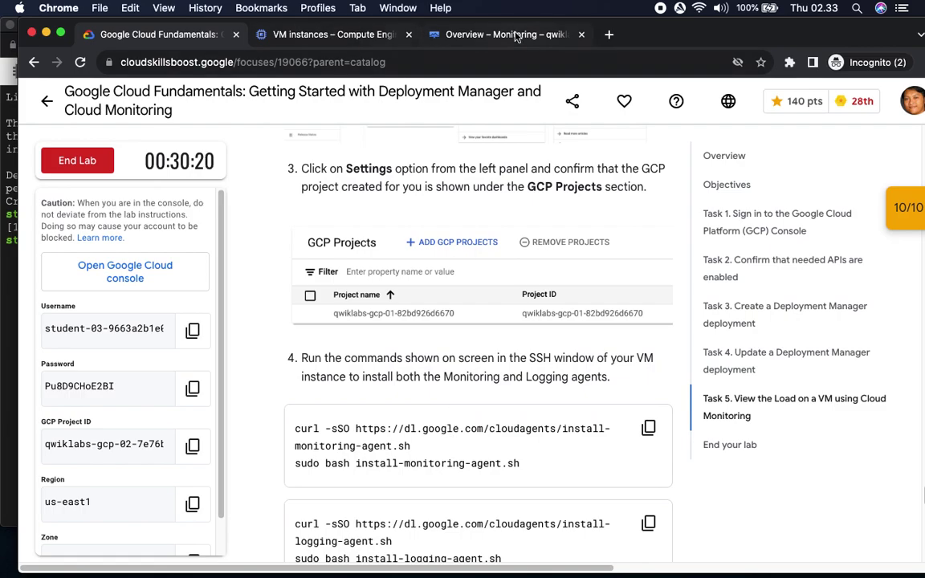
pyautogui.scroll(-1, 193, 267)
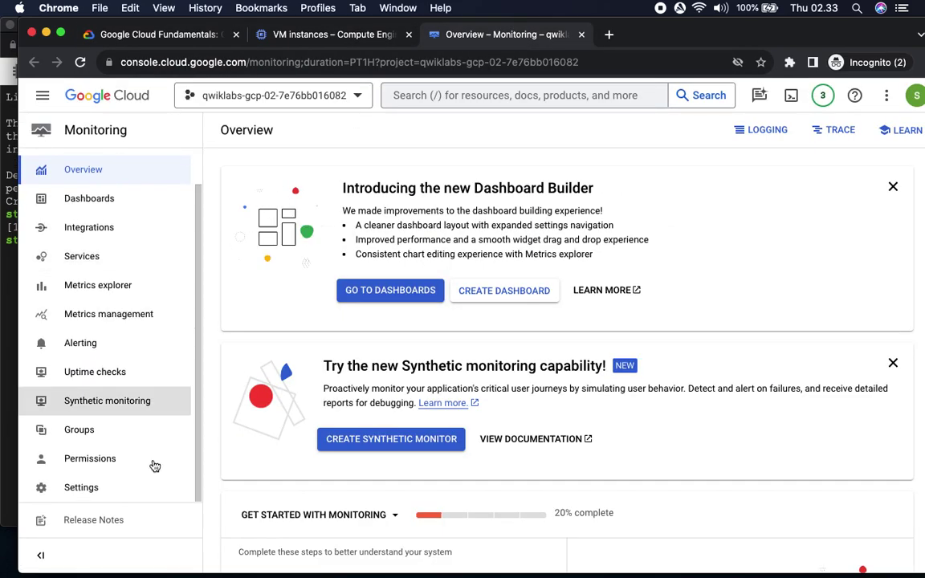
pyautogui.click(71, 492)
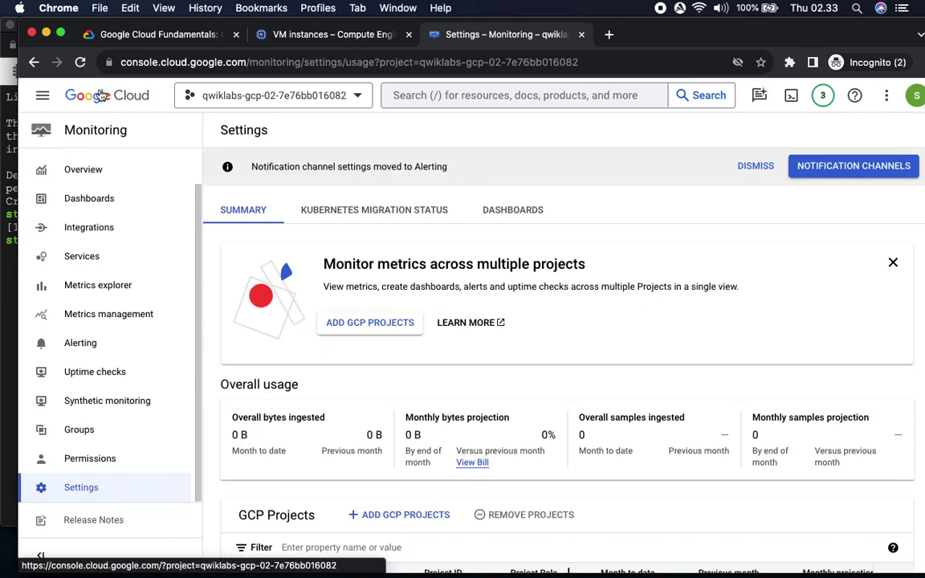
# - Compare the lab's GCP Projects example with the project listed in the Monitoring Settings
pyautogui.click(129, 34)
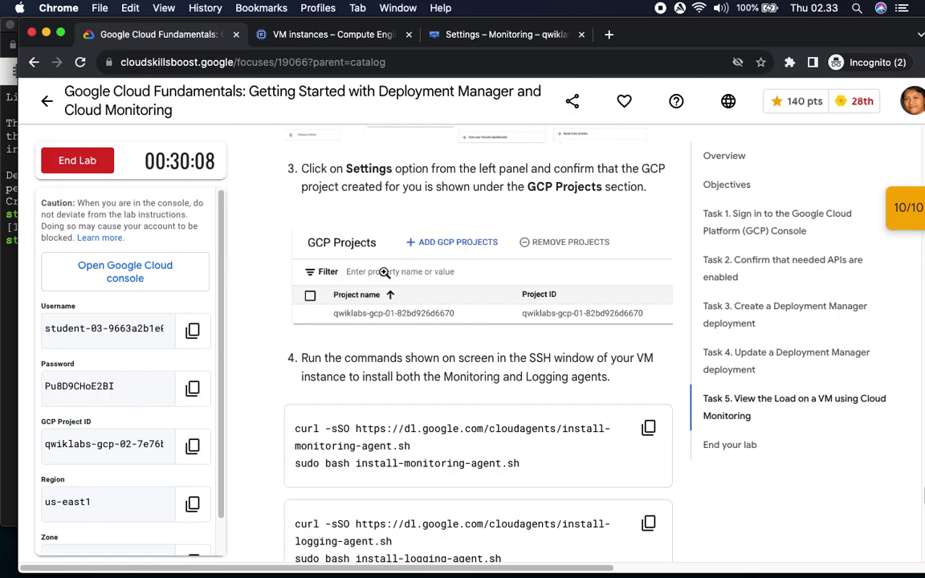
pyautogui.click(527, 32)
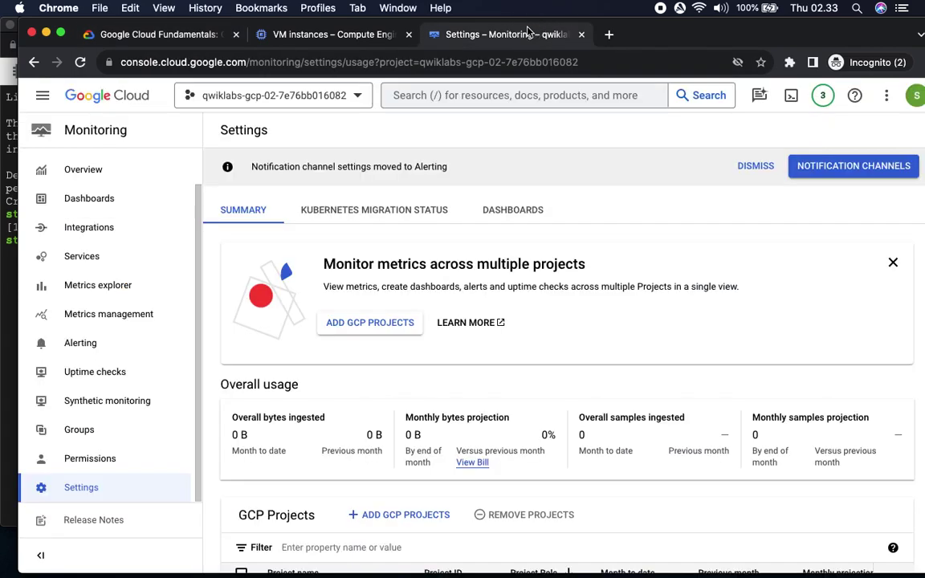
pyautogui.scroll(-2, 460, 383)
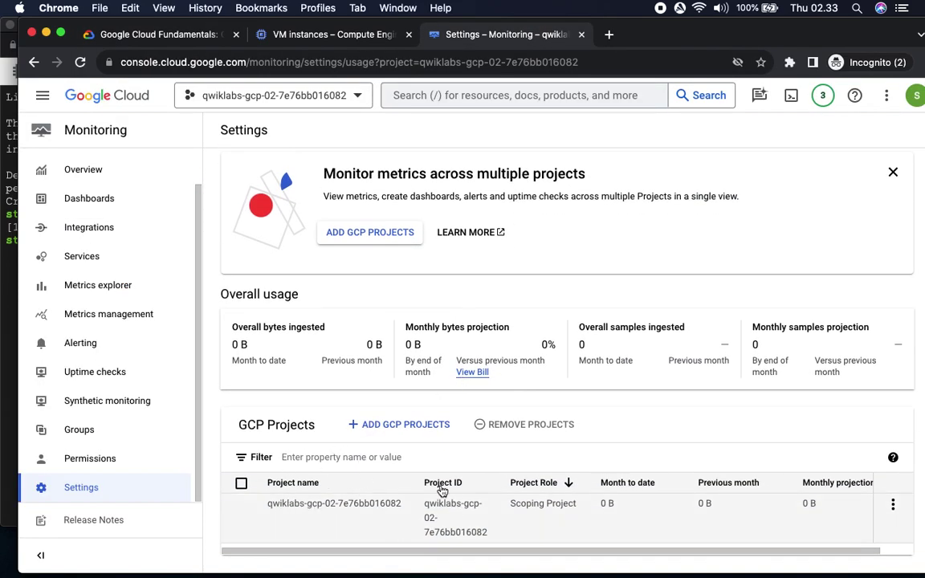
# - Copy the monitoring agent commands from lab step 4 and run them in the my-vm SSH session to execute install-monitoring-agent.sh
pyautogui.click(152, 33)
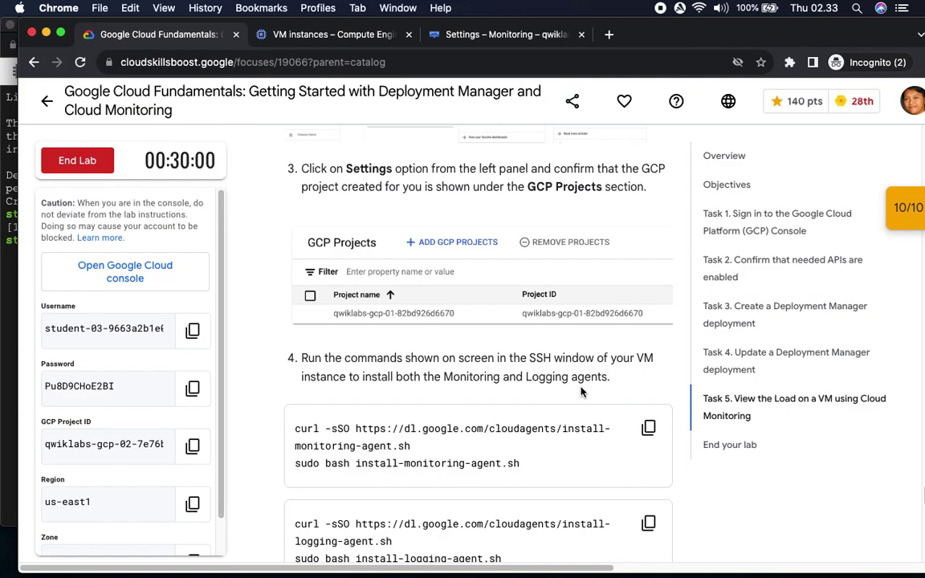
pyautogui.scroll(-5, 585, 387)
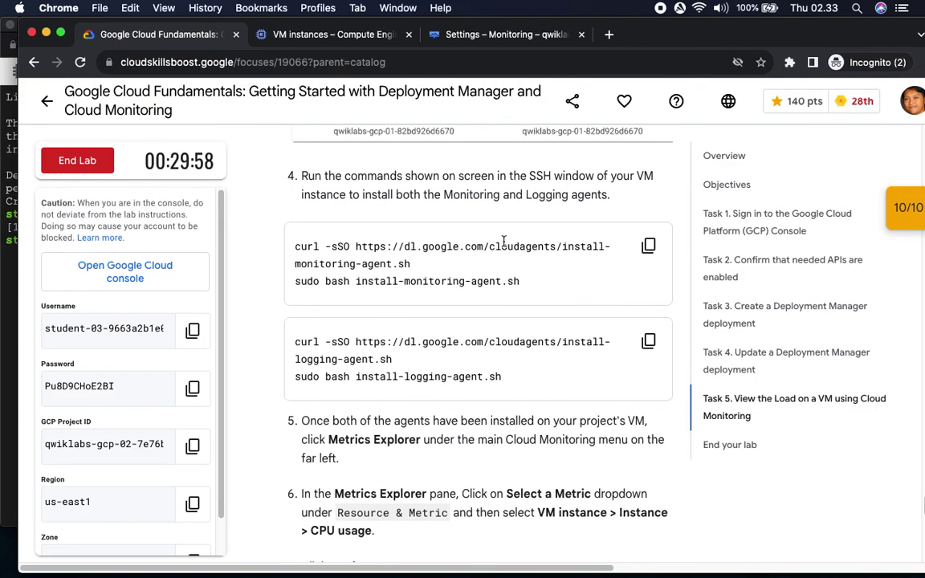
pyautogui.click(649, 245)
pyautogui.click(9, 278)
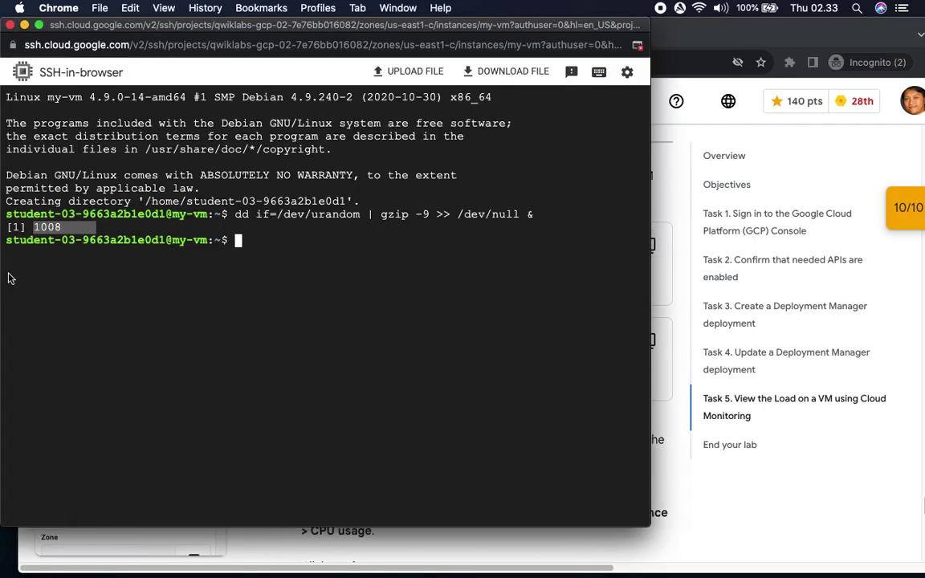
pyautogui.press('super+v')
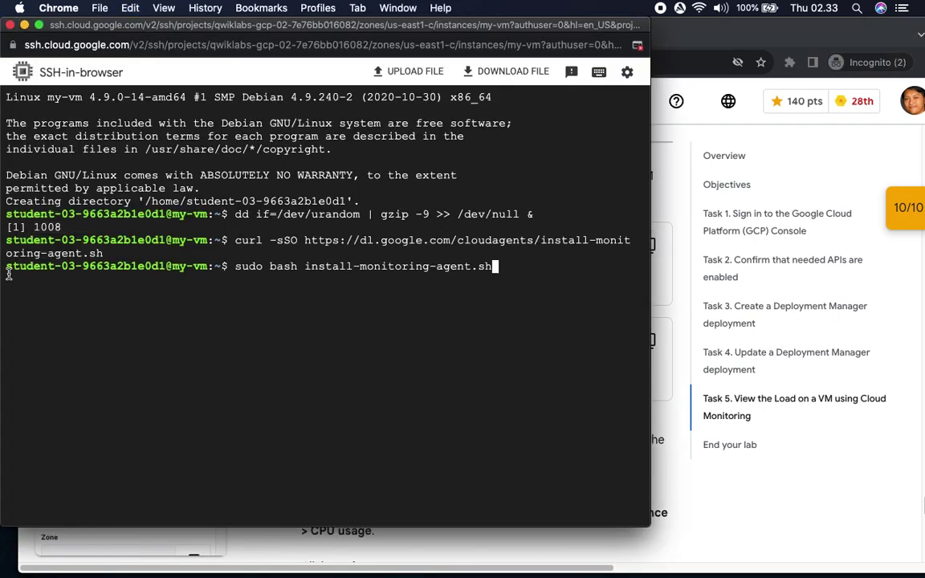
pyautogui.press('Return')
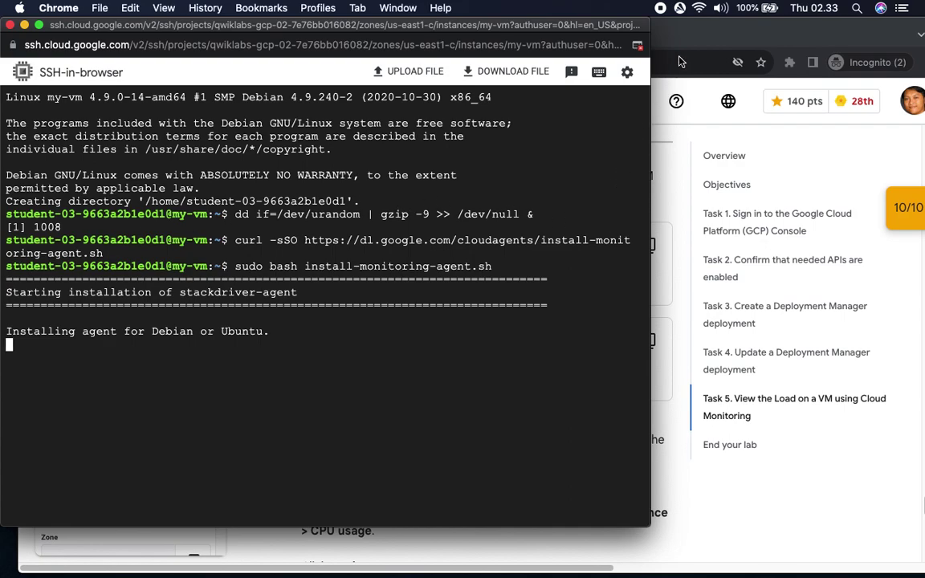
# - Review the lab's remaining agent instructions and check the monitoring agent installation output in the SSH session
pyautogui.click(659, 32)
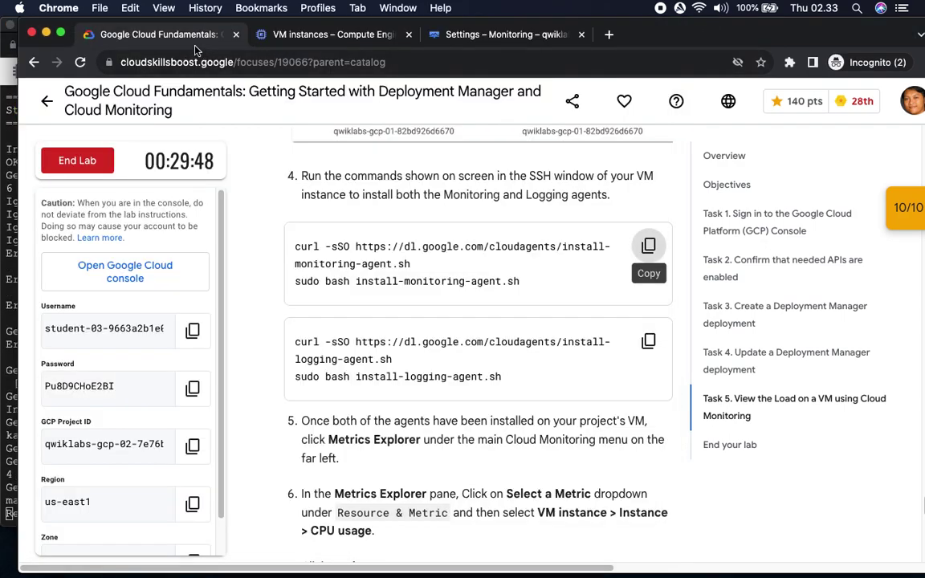
pyautogui.scroll(-1, 454, 375)
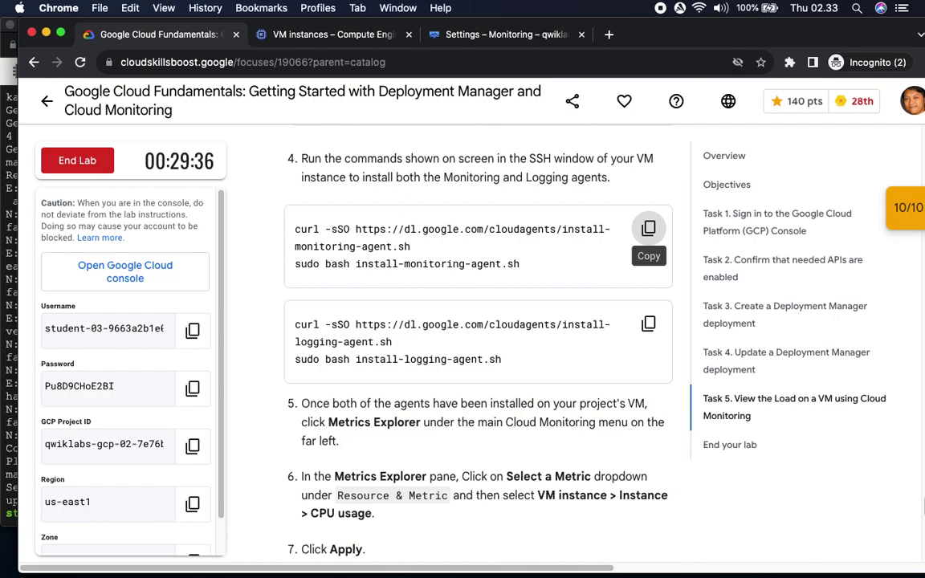
pyautogui.click(6, 320)
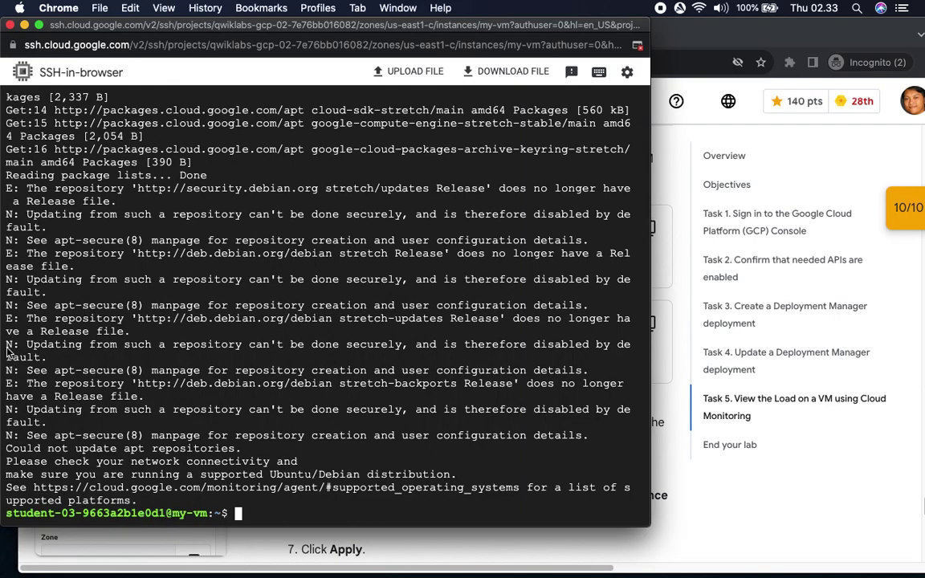
# - Copy the logging agent commands from lab step 4 and run them in the my-vm SSH session to execute install-logging-agent.sh
pyautogui.click(714, 60)
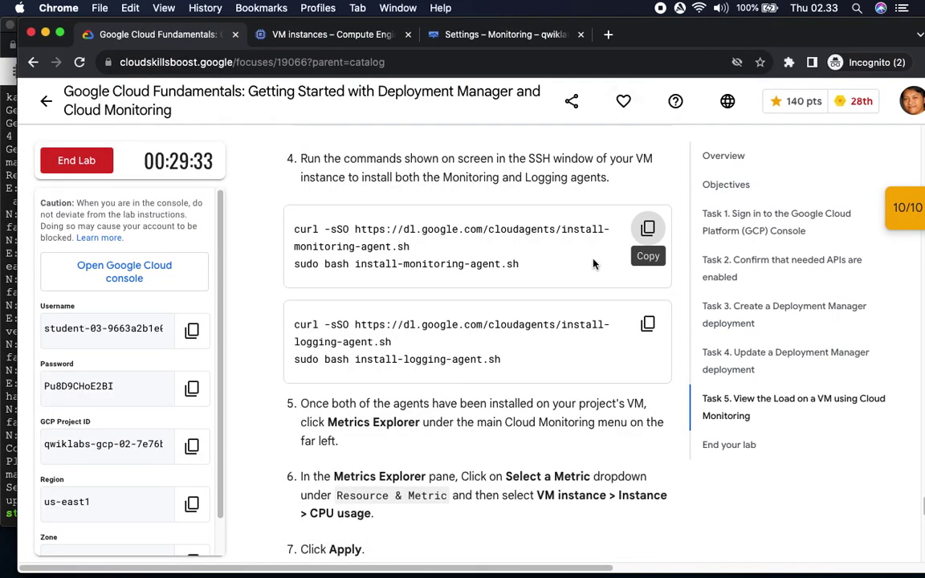
pyautogui.click(637, 324)
pyautogui.click(12, 259)
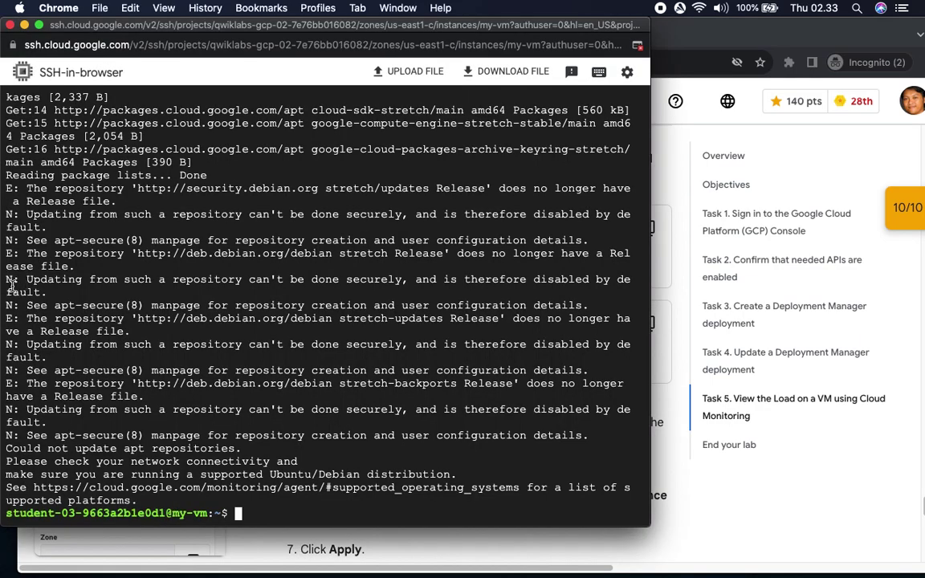
pyautogui.press('super+v')
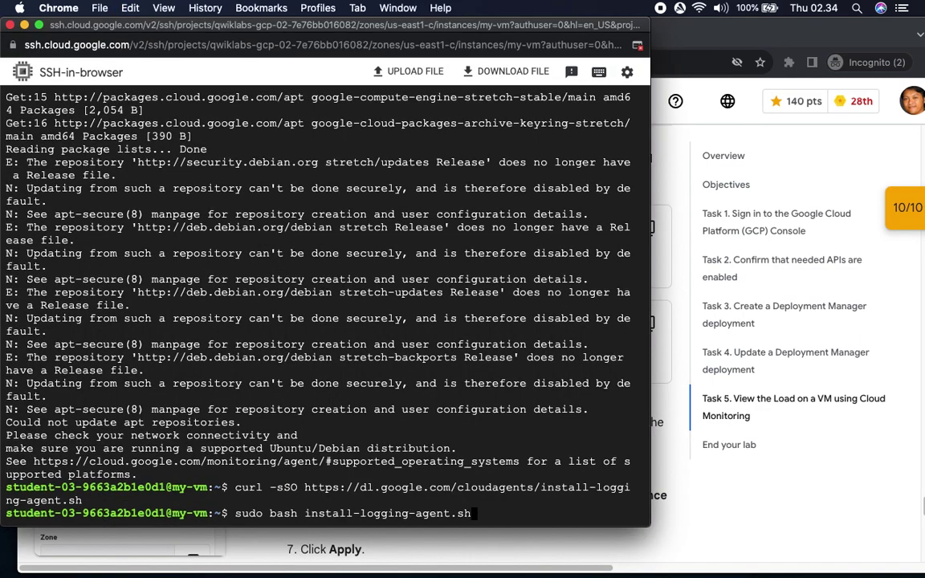
pyautogui.press('Return')
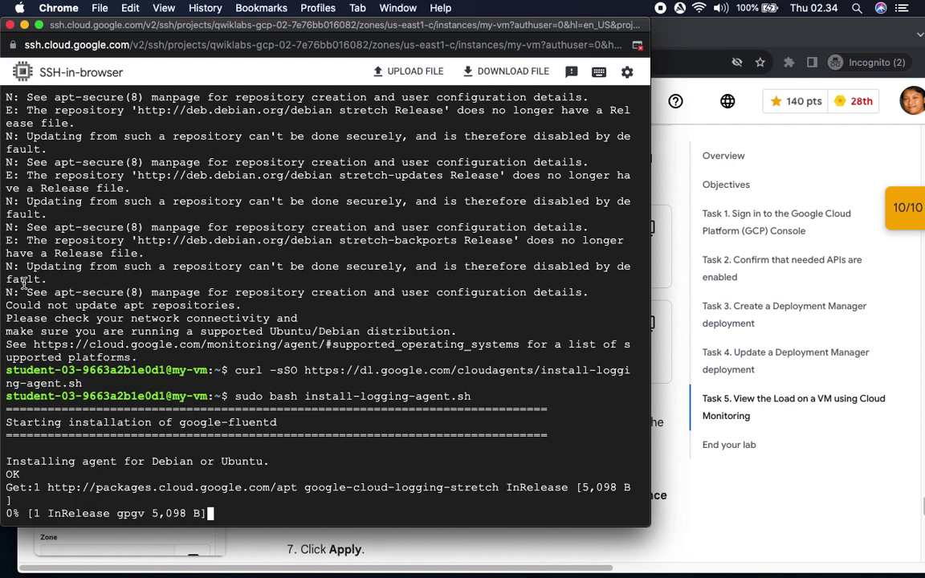
# - Read lab step 5, open Metrics explorer in Cloud Monitoring, and dismiss the Query editor tip
pyautogui.click(654, 32)
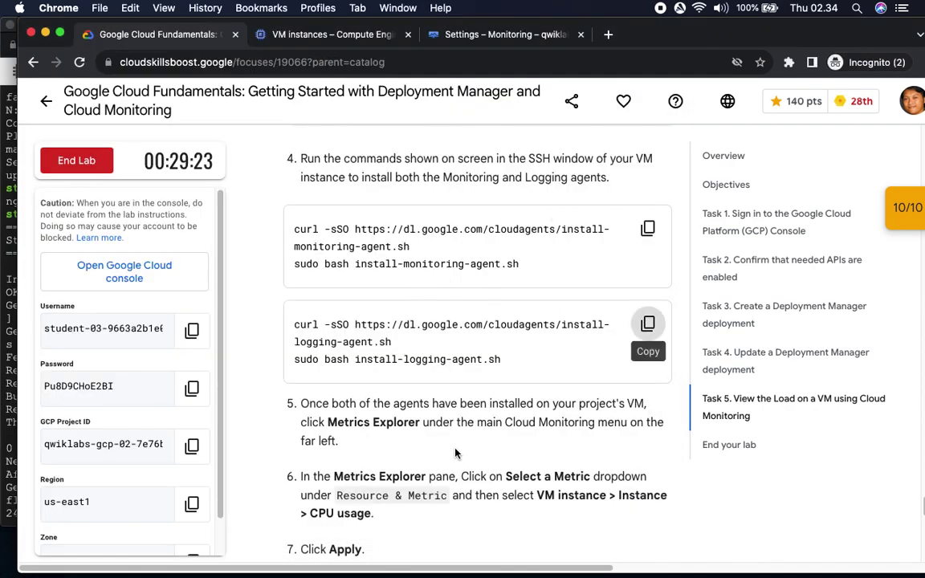
pyautogui.scroll(-5, 450, 442)
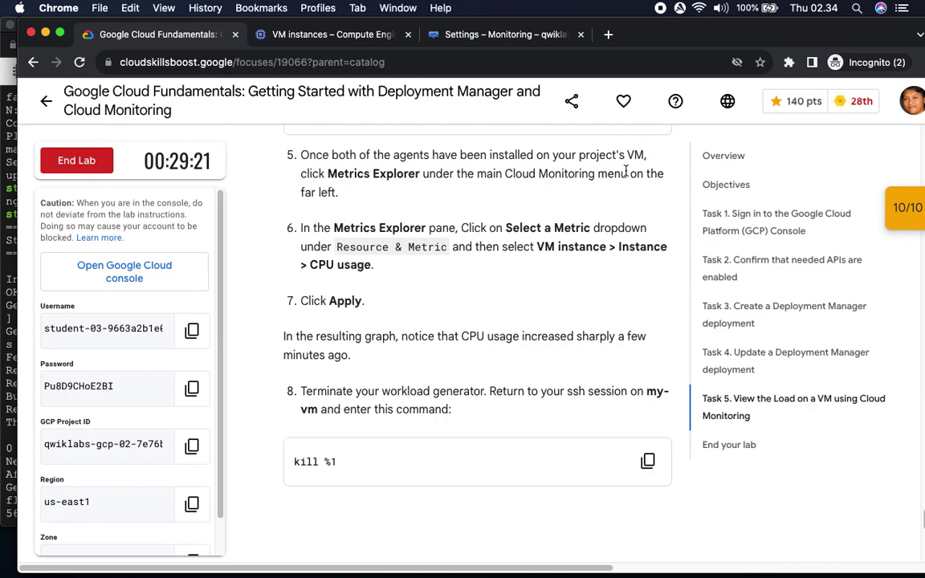
pyautogui.moveTo(328, 173); pyautogui.dragTo(432, 174)
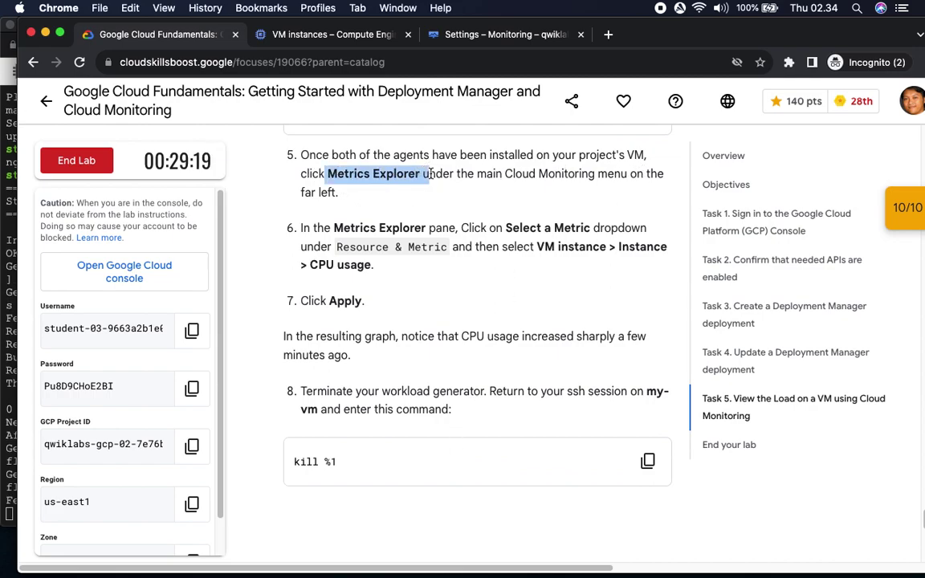
pyautogui.click(498, 36)
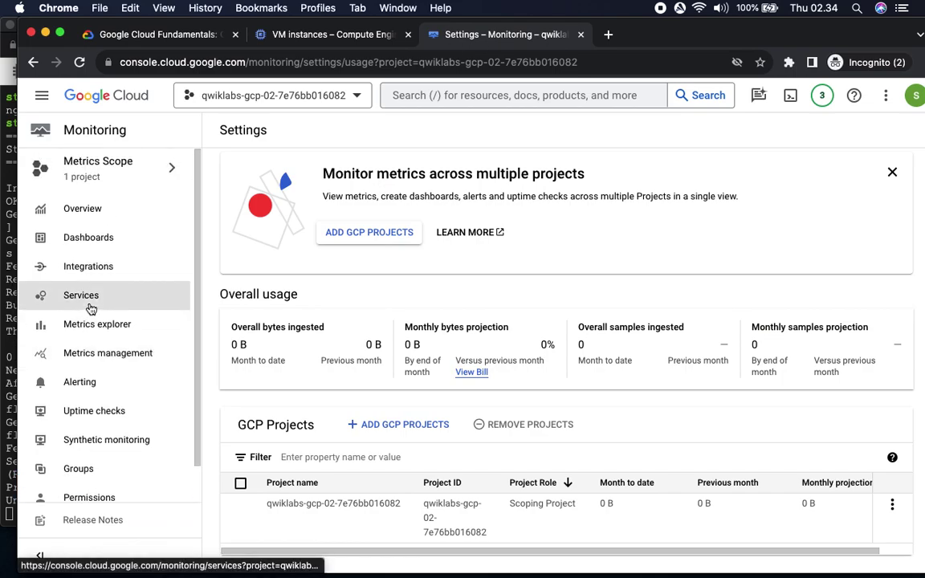
pyautogui.scroll(-1, 93, 300)
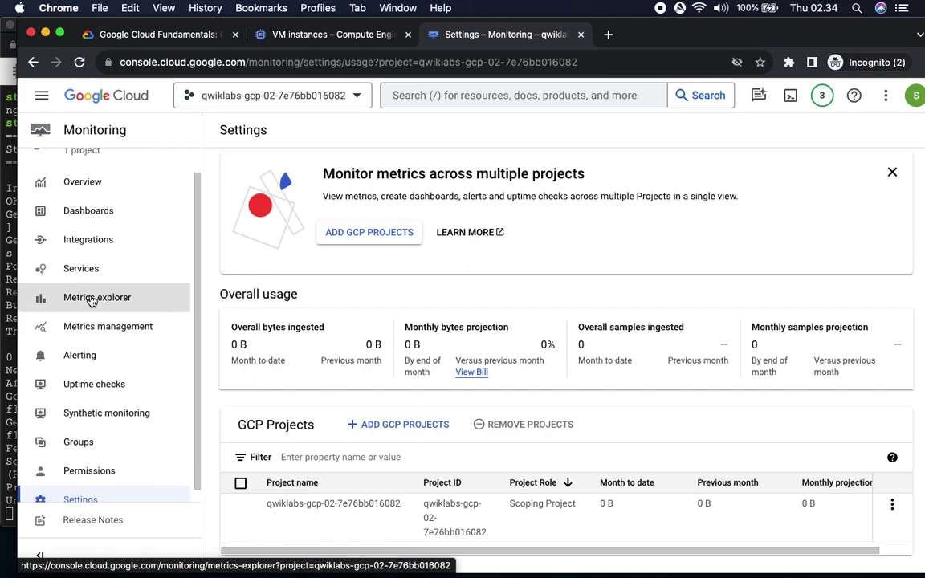
pyautogui.click(95, 298)
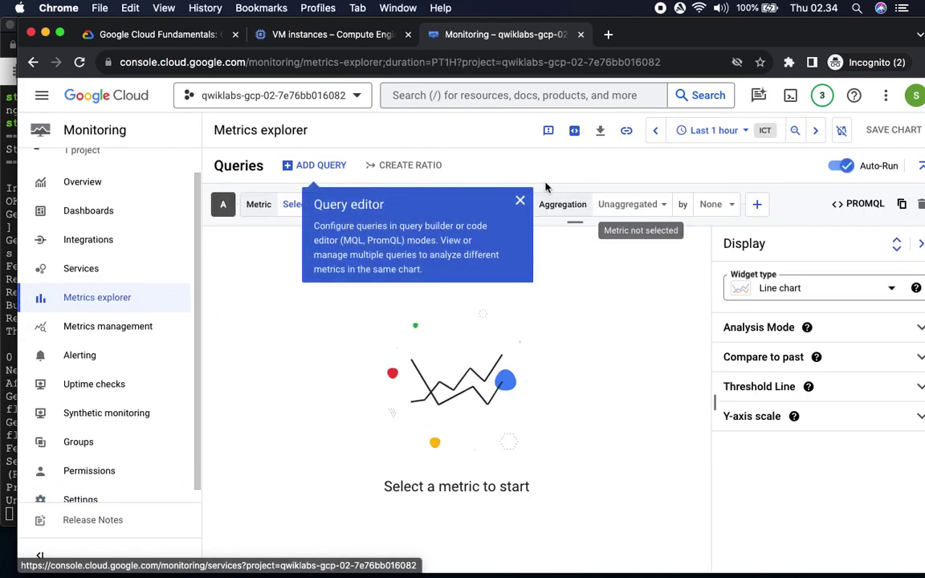
pyautogui.click(521, 203)
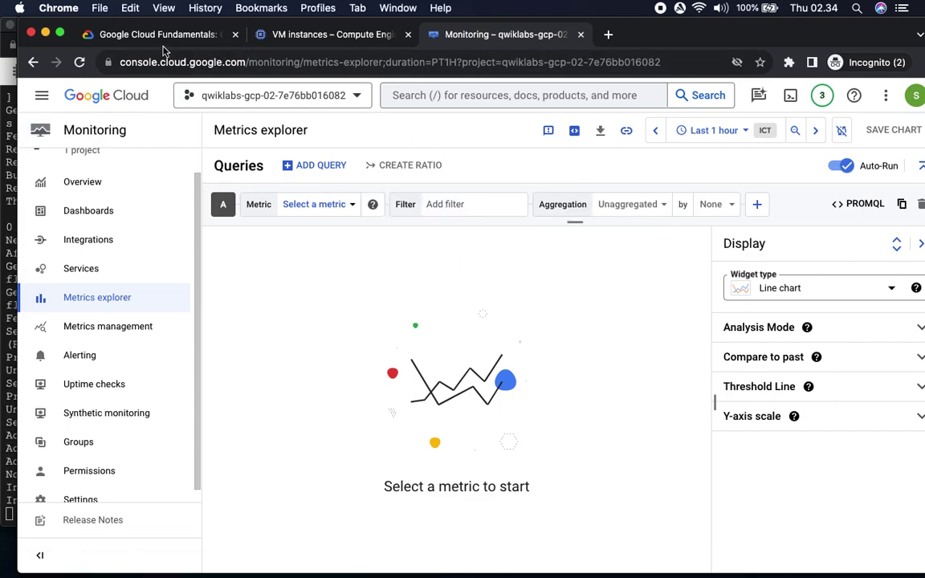
# - Read lab step 6 on choosing the metric and compare it with the Metrics explorer query row
pyautogui.click(159, 36)
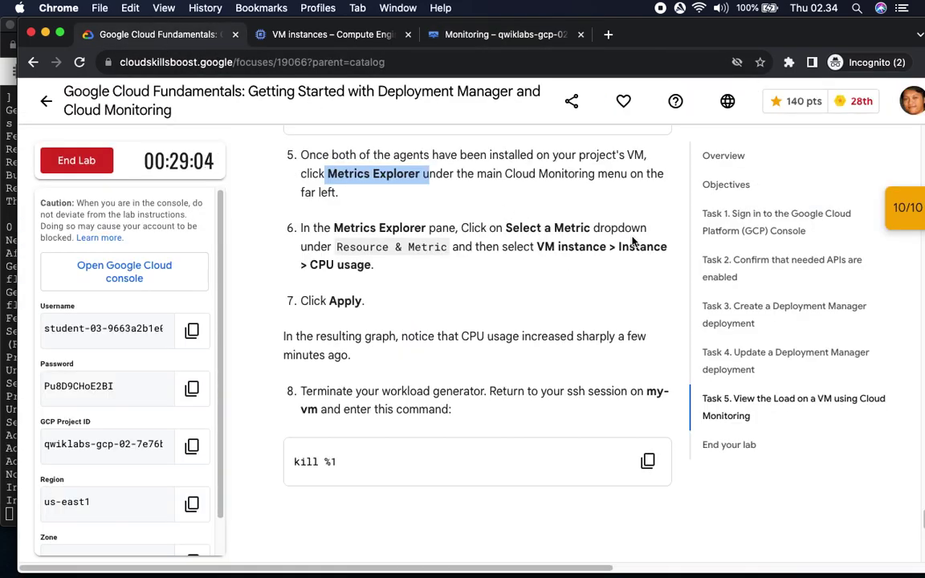
pyautogui.moveTo(506, 228); pyautogui.dragTo(612, 229)
pyautogui.click(513, 36)
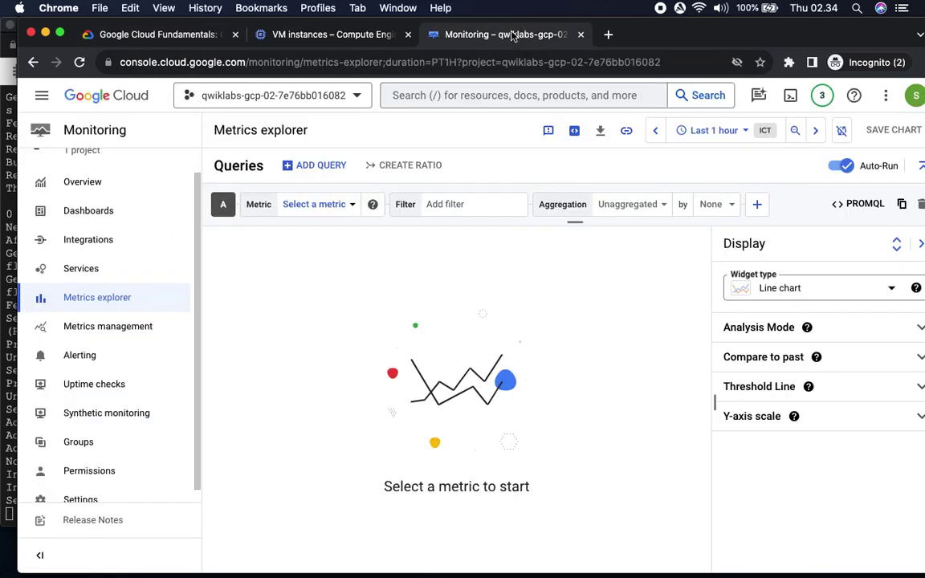
pyautogui.click(173, 37)
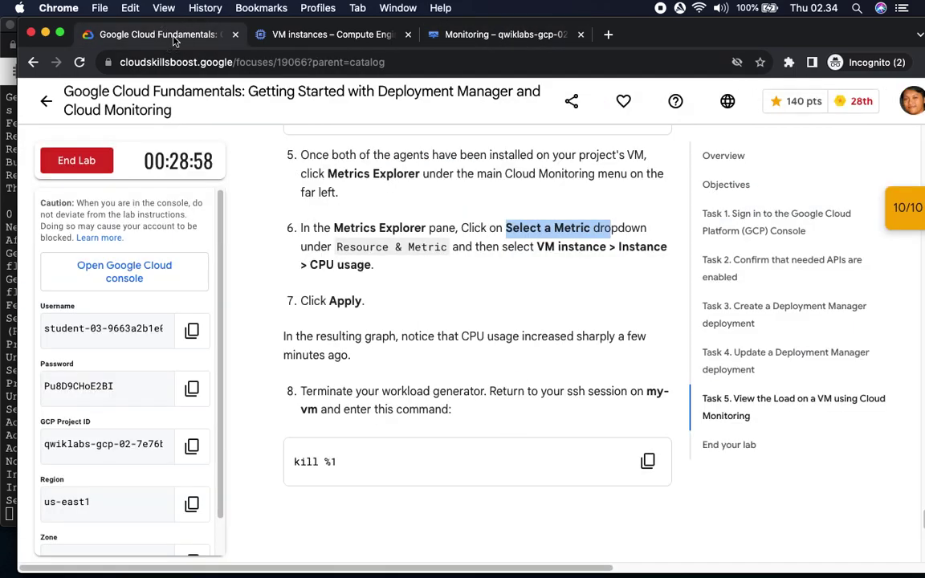
pyautogui.click(541, 34)
# - Set the query metric to VM Instance > Instance > CPU usage and apply it to the chart
pyautogui.click(335, 206)
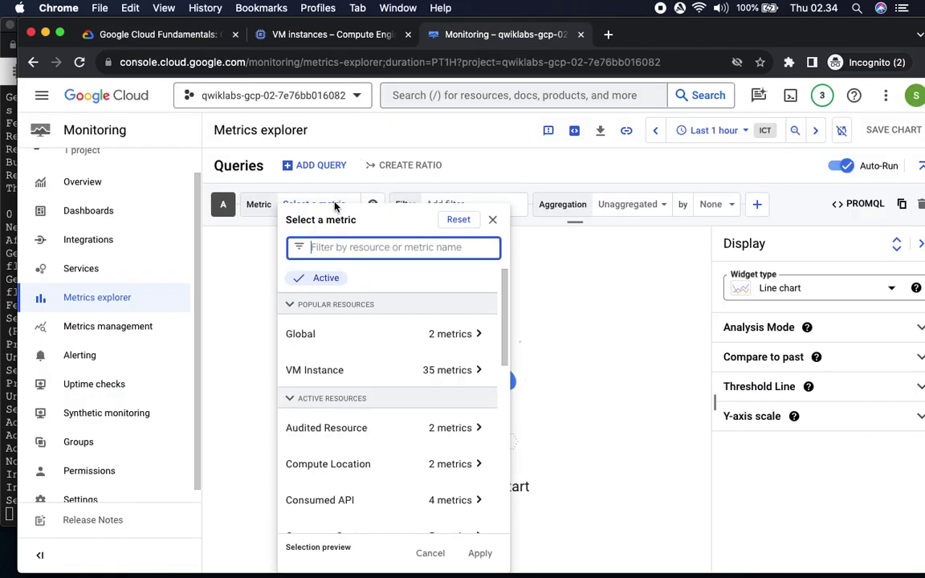
pyautogui.scroll(-10, 425, 366)
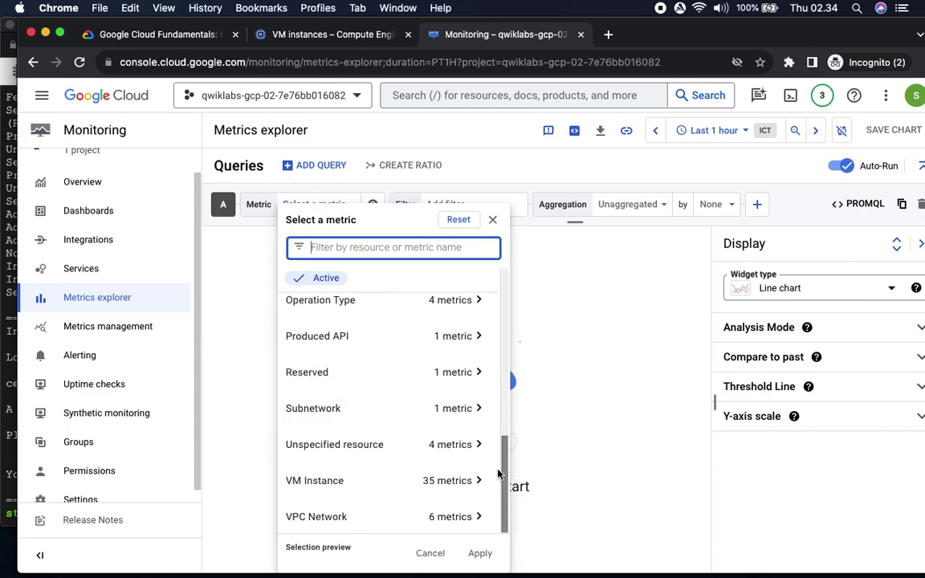
pyautogui.moveTo(505, 477); pyautogui.dragTo(519, 300)
pyautogui.click(179, 37)
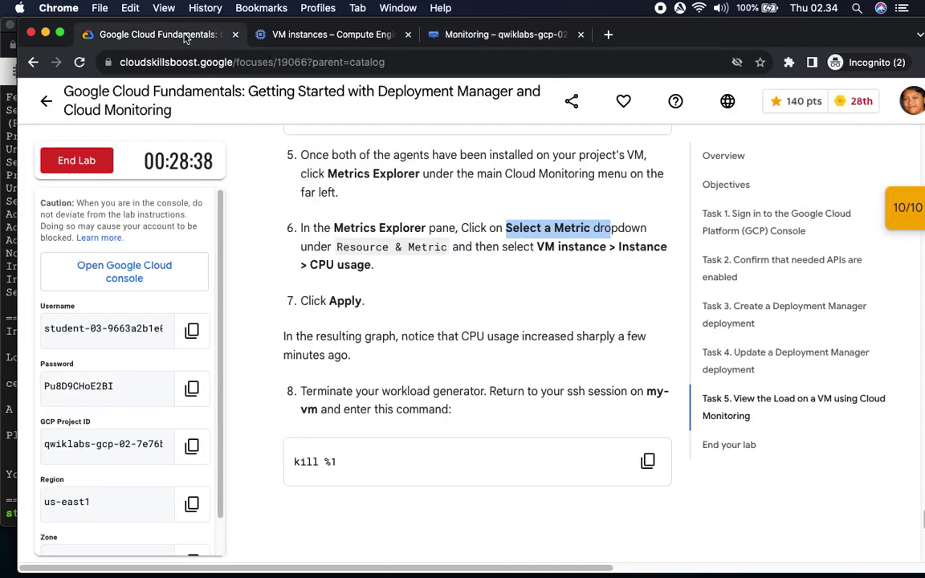
pyautogui.click(506, 34)
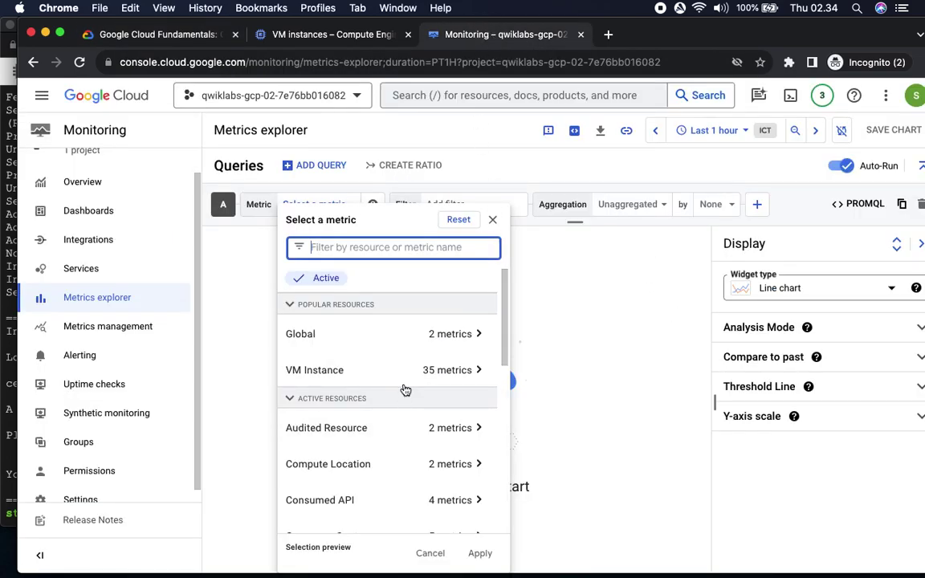
pyautogui.click(463, 376)
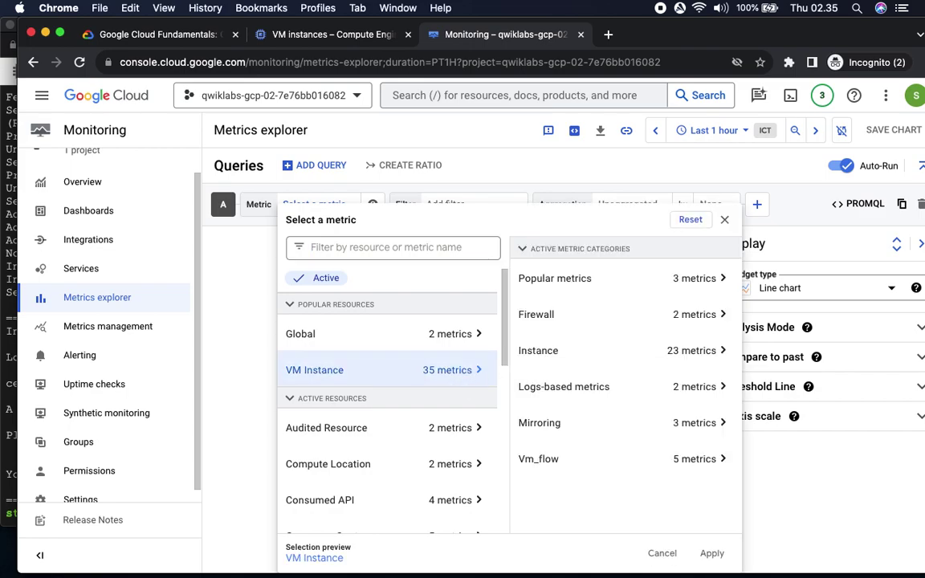
pyautogui.click(626, 355)
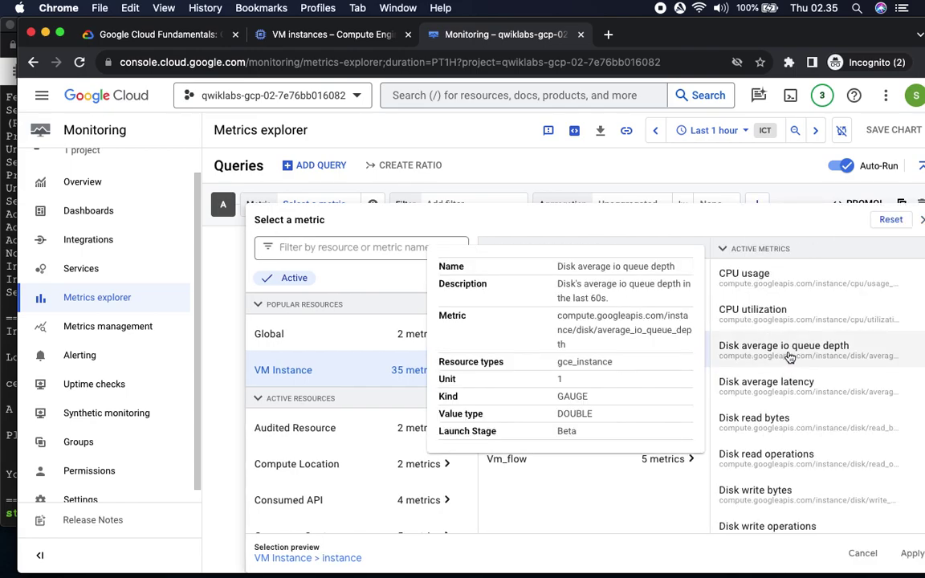
pyautogui.click(756, 278)
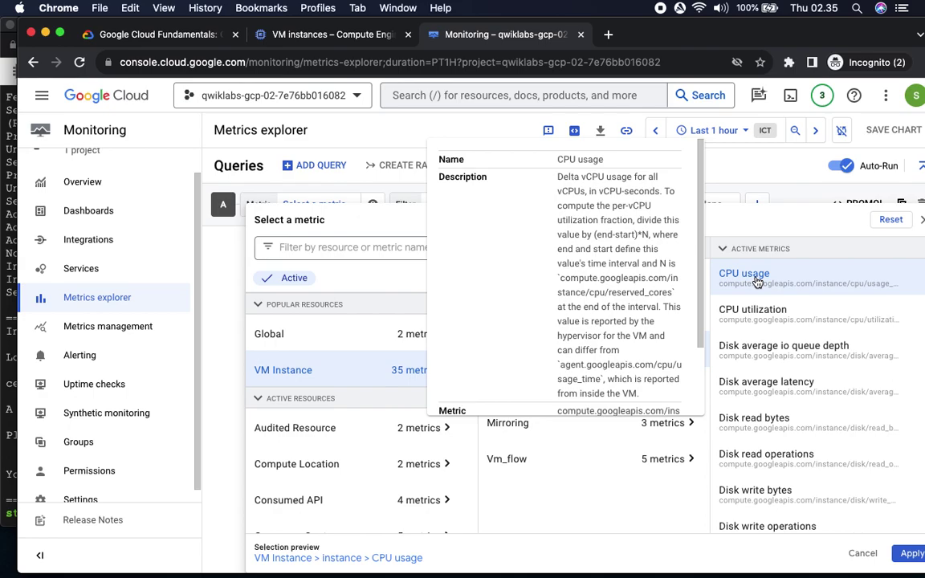
pyautogui.click(902, 555)
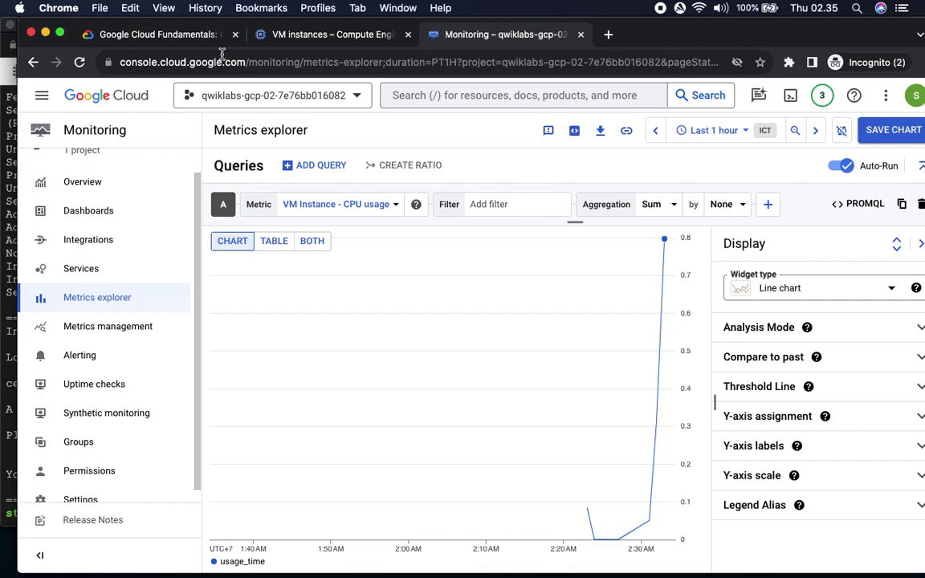
# - Read the lab's note on the CPU graph, then copy the step 8 command kill %1 and run it in the my-vm SSH session
pyautogui.click(146, 34)
pyautogui.moveTo(345, 340); pyautogui.dragTo(620, 352)
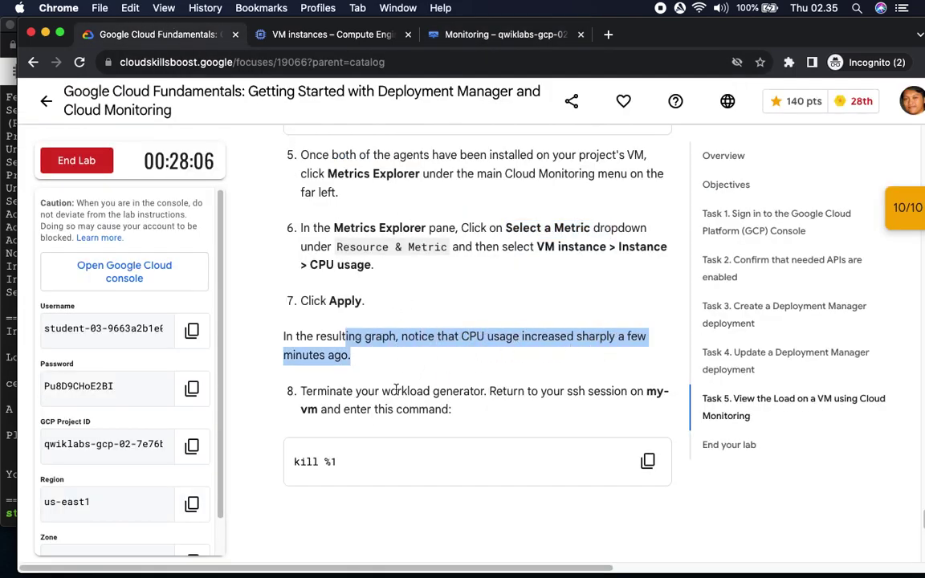
pyautogui.click(649, 461)
pyautogui.click(14, 338)
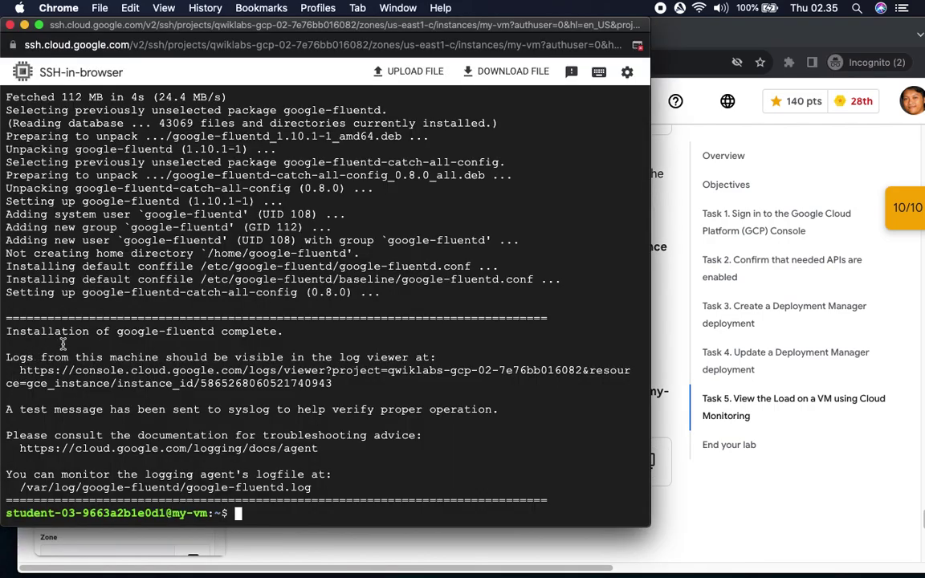
pyautogui.press('super+v')
pyautogui.press('Return')
# - Return to the lab page, bring its window fully into view, and read the End your lab instructions
pyautogui.click(669, 429)
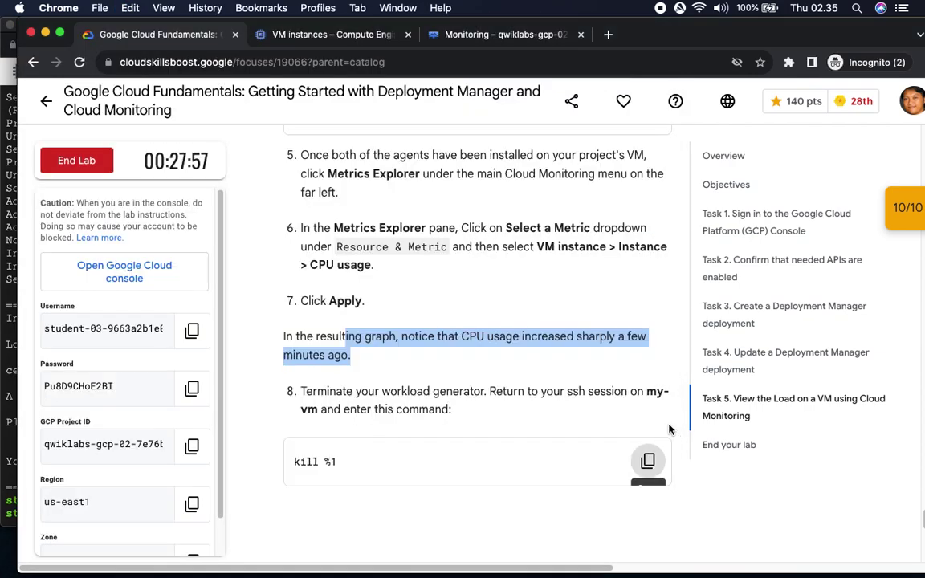
pyautogui.scroll(-1, 441, 457)
pyautogui.scroll(-5, 440, 457)
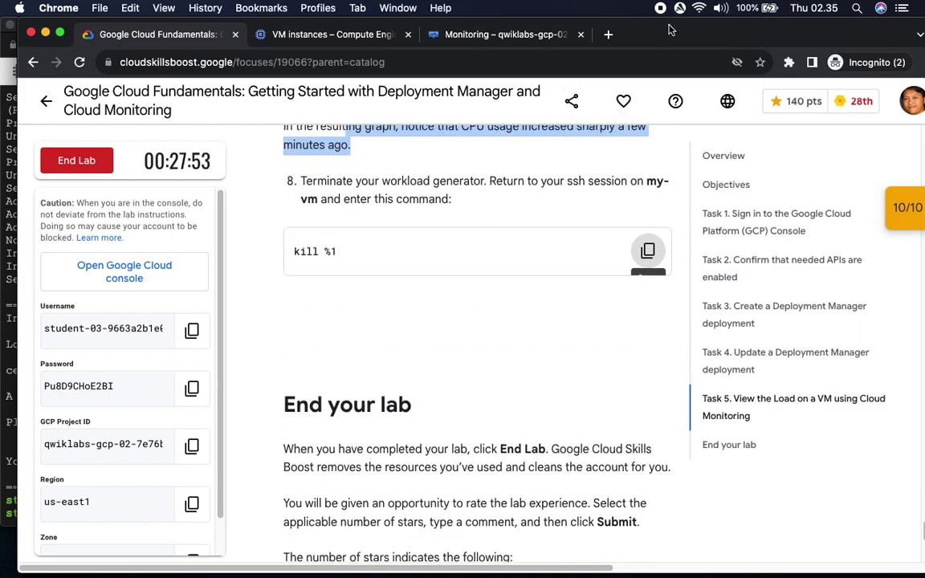
pyautogui.moveTo(671, 29); pyautogui.dragTo(655, 29)
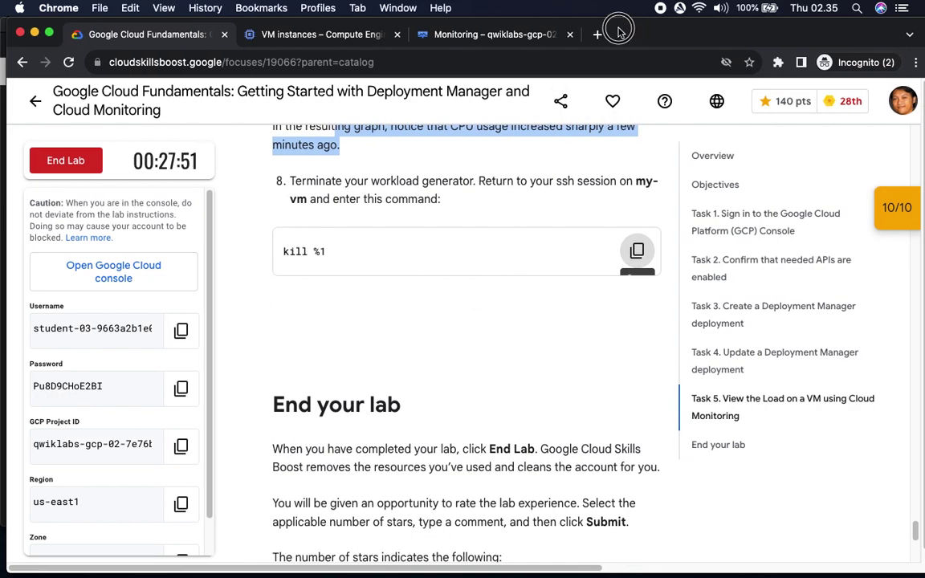
pyautogui.moveTo(624, 38)
pyautogui.mouseDown()
pyautogui.moveTo(599, 21)
pyautogui.moveTo(634, 25)
pyautogui.mouseUp()
pyautogui.scroll(-2, 484, 271)
pyautogui.scroll(-5, 485, 271)
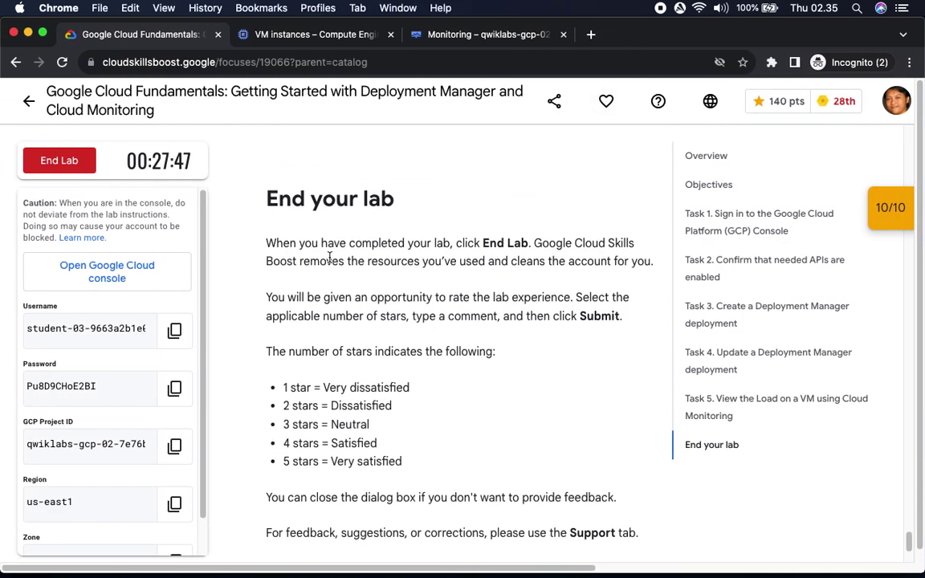
pyautogui.scroll(-10, 402, 334)
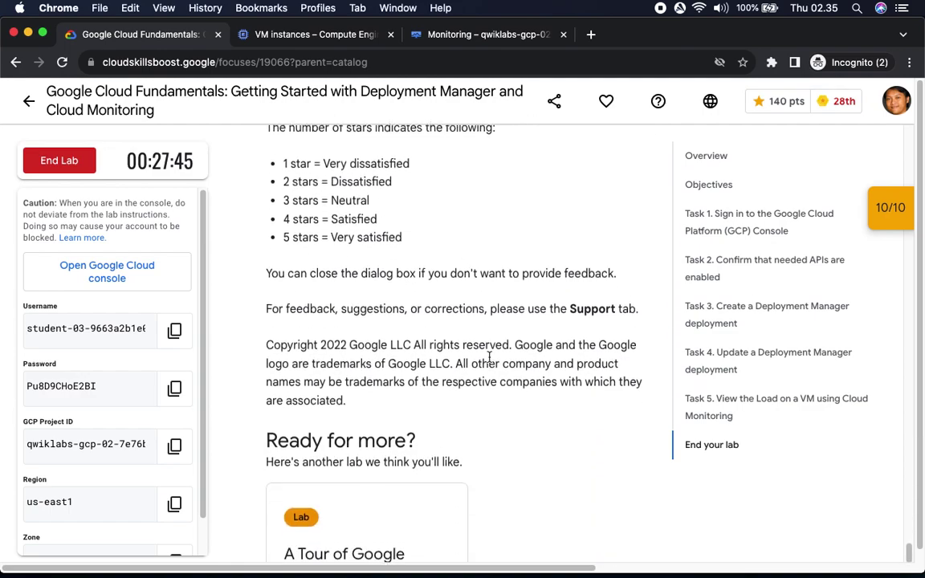
# - End the lab and submit a five-star satisfaction rating without a comment
pyautogui.click(50, 160)
pyautogui.click(599, 368)
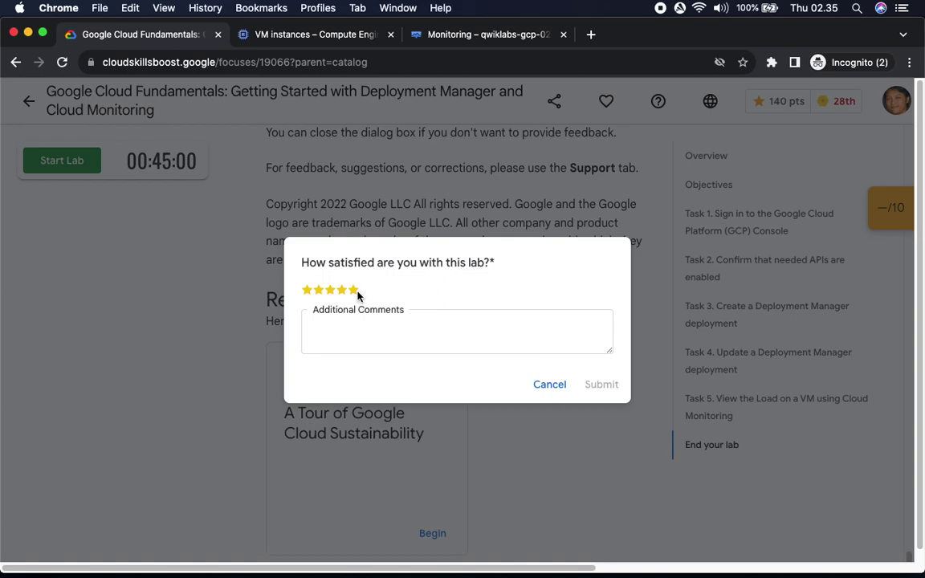
pyautogui.click(356, 294)
pyautogui.click(601, 385)
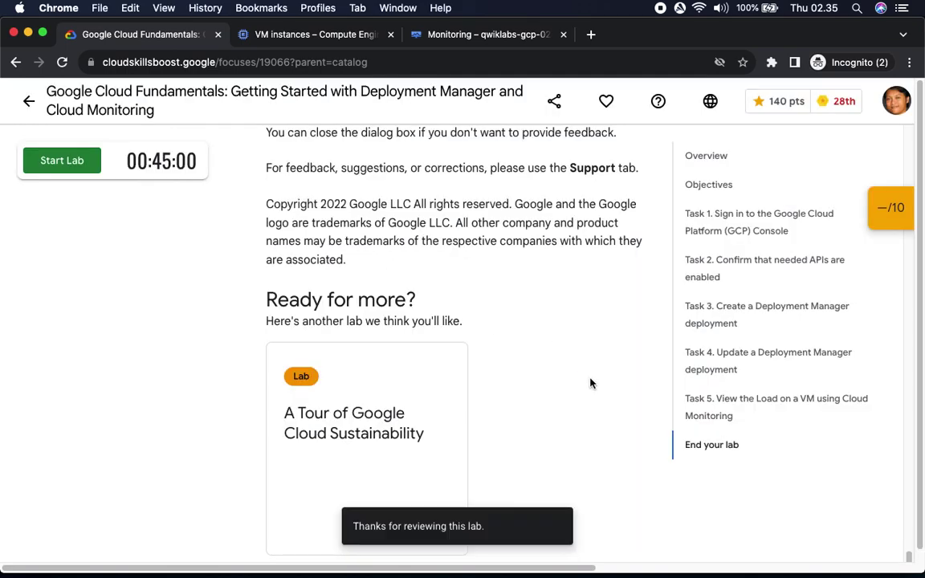